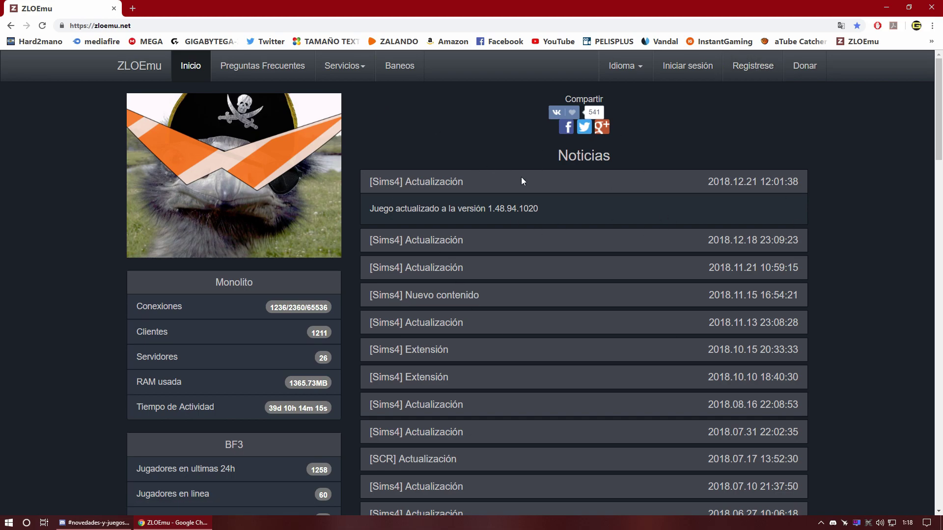
Step: Open the Registrese account registration page on the ZLOEmu website
{"action": "right_click", "coordinate": [456, 120]}
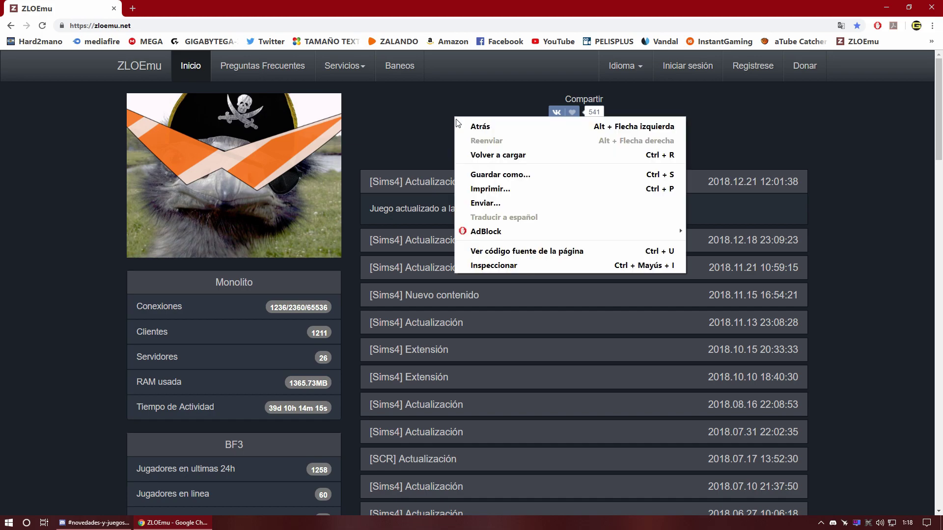
{"action": "left_click", "coordinate": [856, 137]}
{"action": "right_click", "coordinate": [488, 131]}
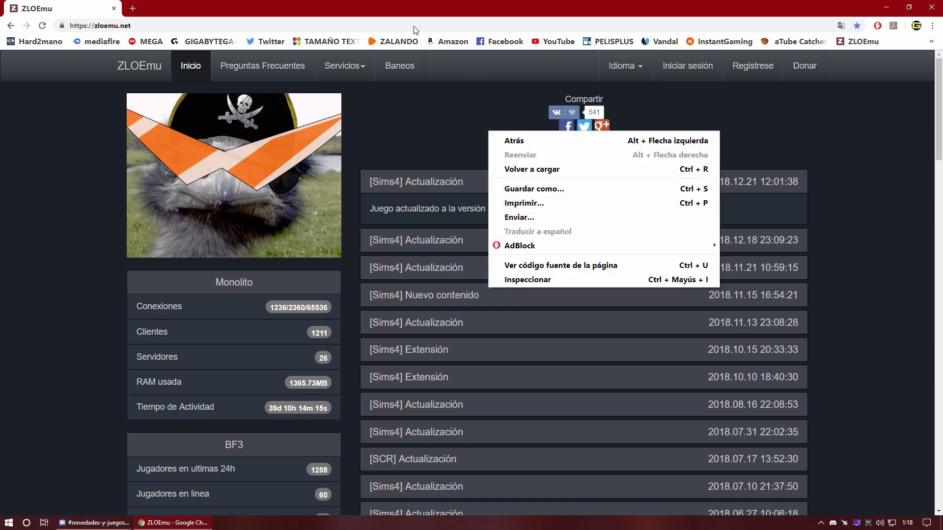
{"action": "left_click", "coordinate": [824, 109]}
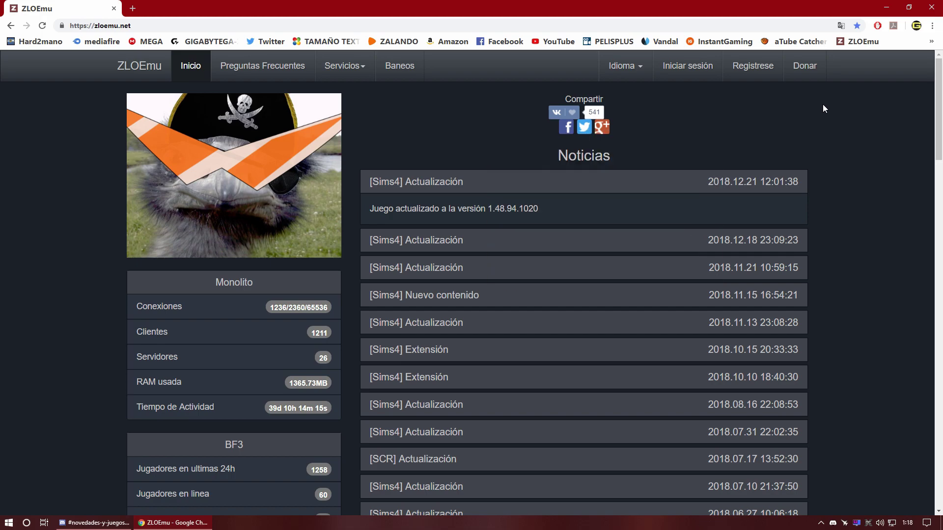
{"action": "left_click", "coordinate": [756, 71]}
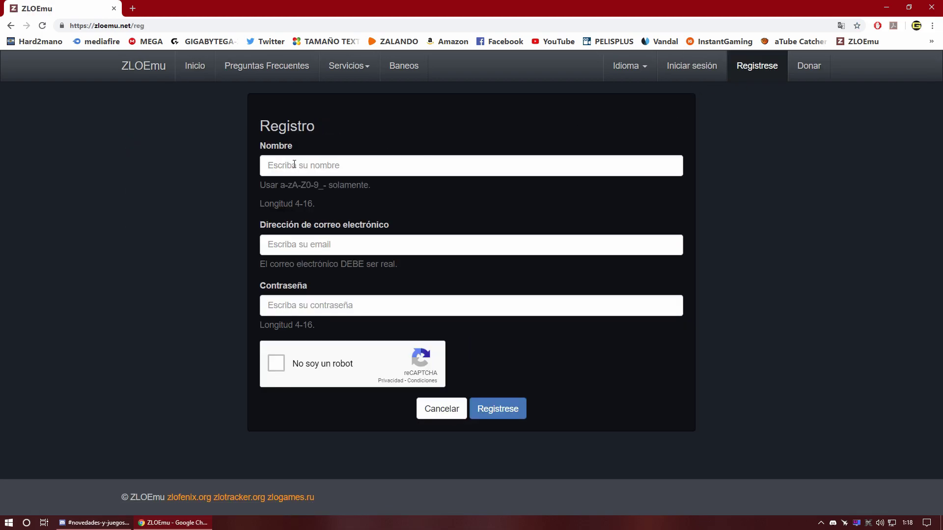
Step: Select the Nombre and e-mail fields, then minimize the browser to show the desktop
{"action": "left_click", "coordinate": [294, 164]}
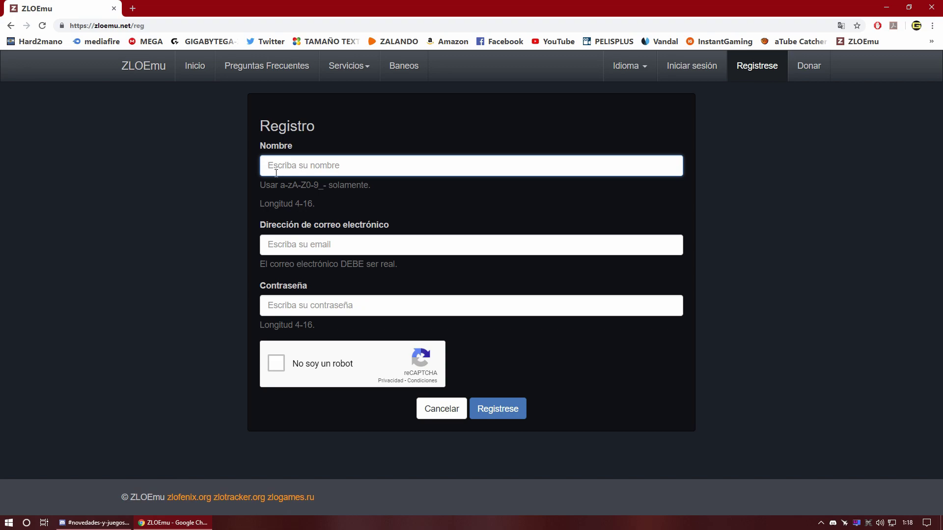
{"action": "left_click", "coordinate": [273, 246]}
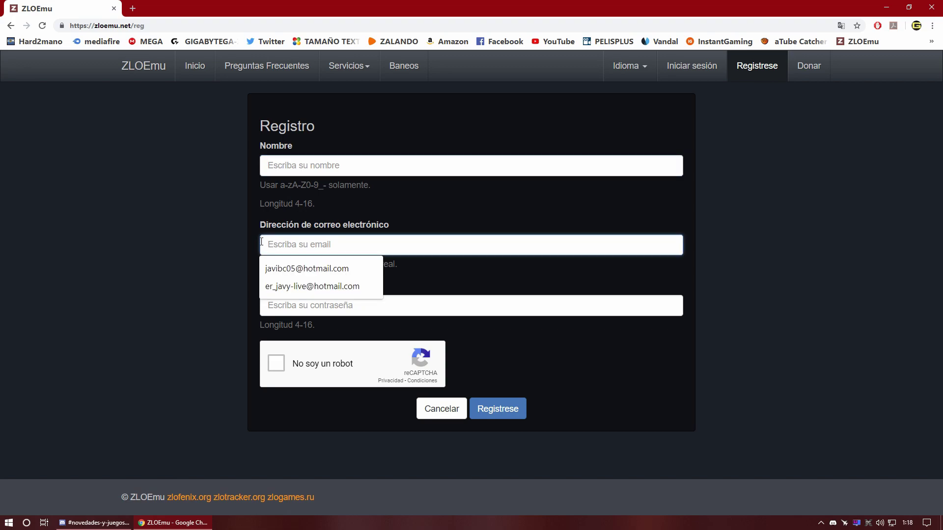
{"action": "left_click", "coordinate": [248, 272]}
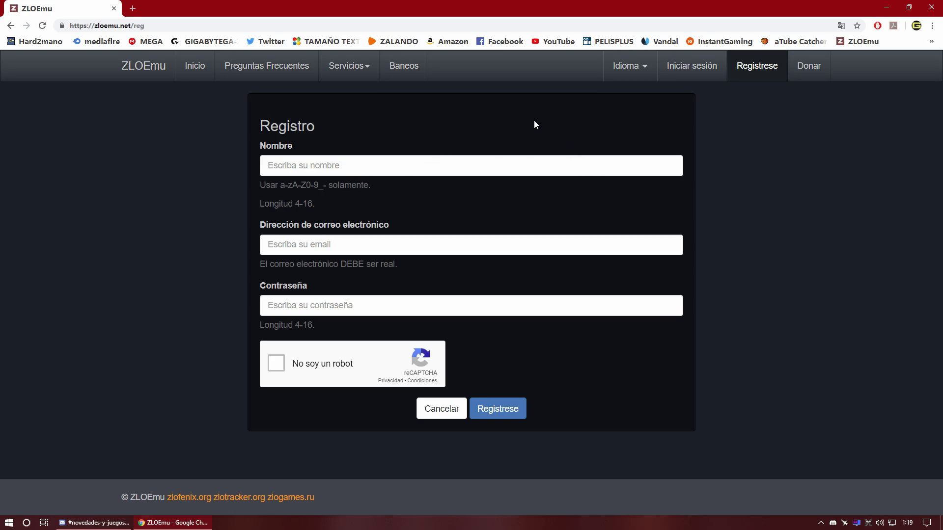
{"action": "left_click", "coordinate": [886, 7]}
Step: Open the BATTLEFIELD 3 multiplayer folder maximized and look over its torrent and ZL ORIGIN items
{"action": "double_click", "coordinate": [435, 120]}
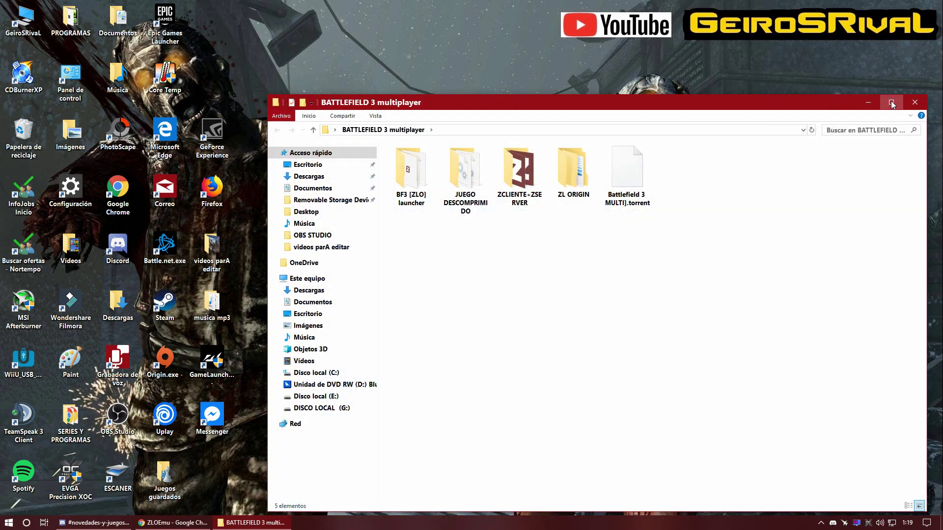
{"action": "left_click", "coordinate": [892, 103]}
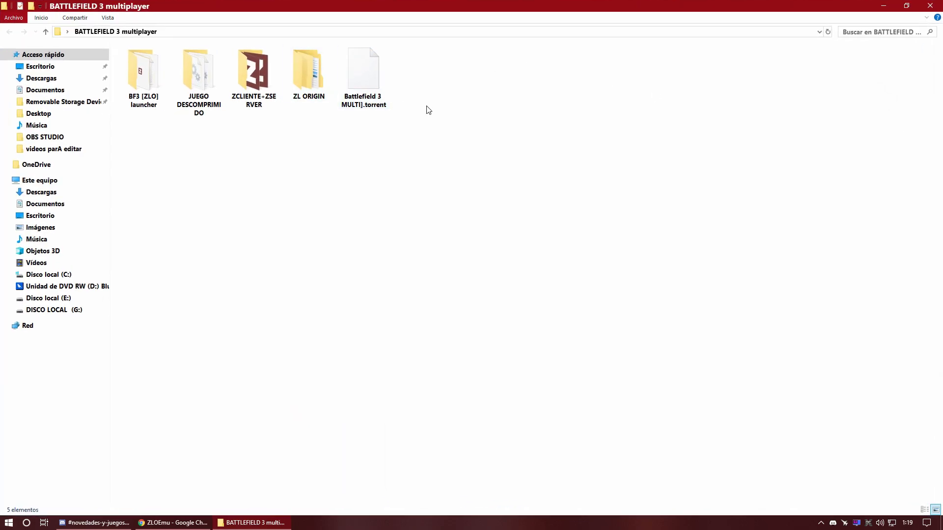
{"action": "left_click", "coordinate": [364, 83]}
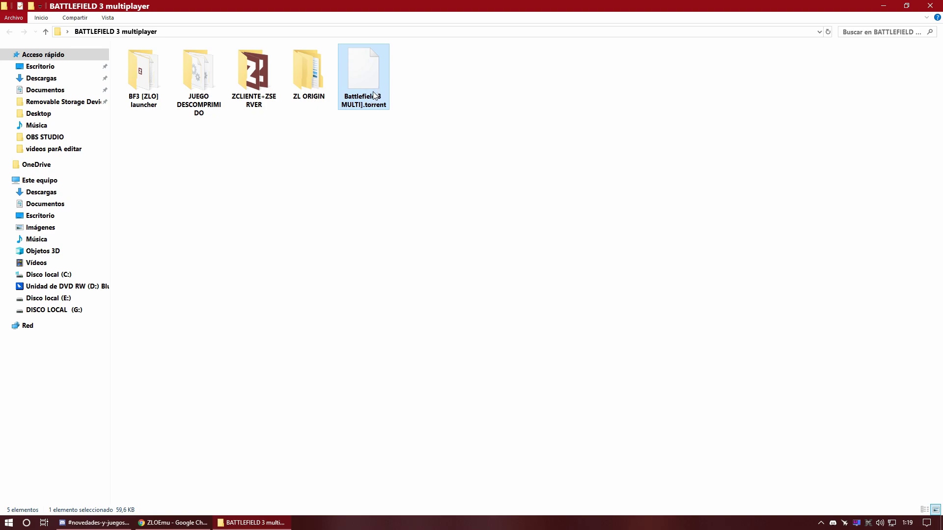
{"action": "left_click", "coordinate": [317, 92]}
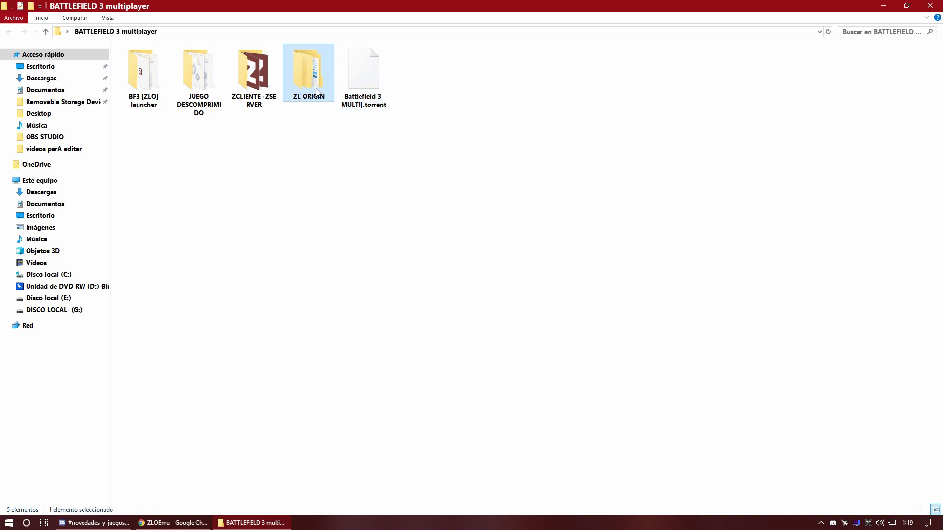
{"action": "left_click", "coordinate": [372, 92]}
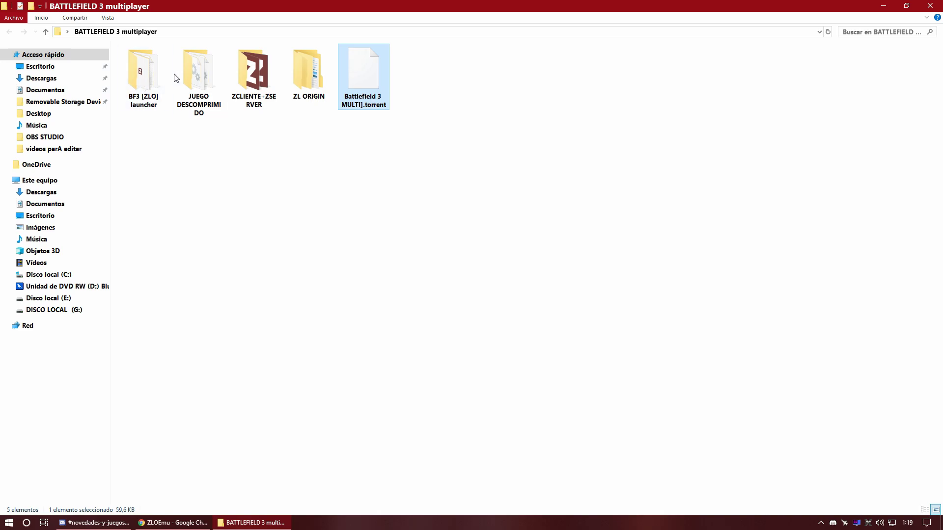
Step: Open JUEGO DESCOMPRIMIDO in Large icons view and launch setup.exe
{"action": "left_click", "coordinate": [200, 84]}
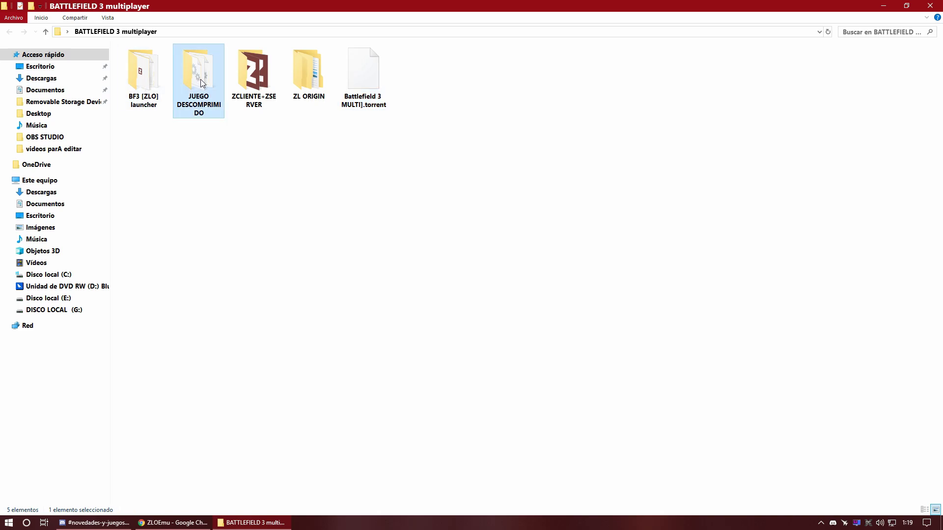
{"action": "double_click", "coordinate": [200, 77]}
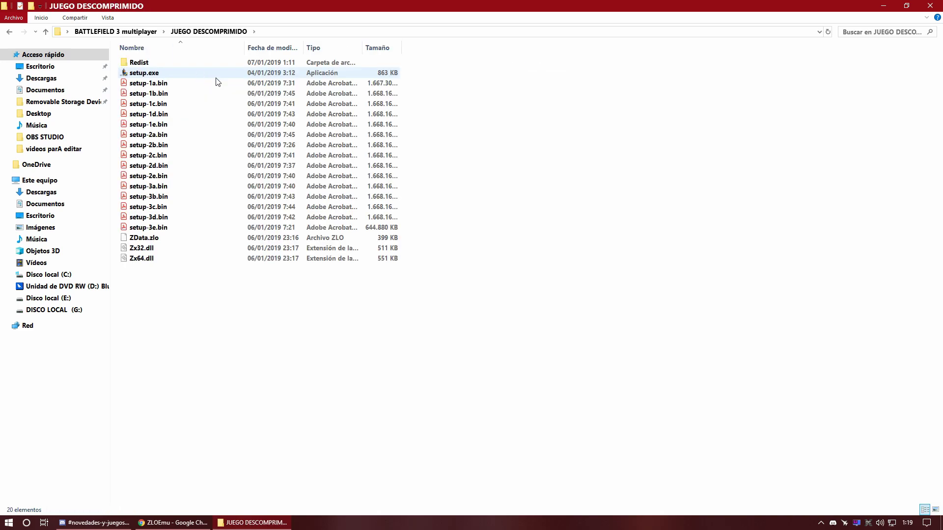
{"action": "left_click", "coordinate": [10, 34]}
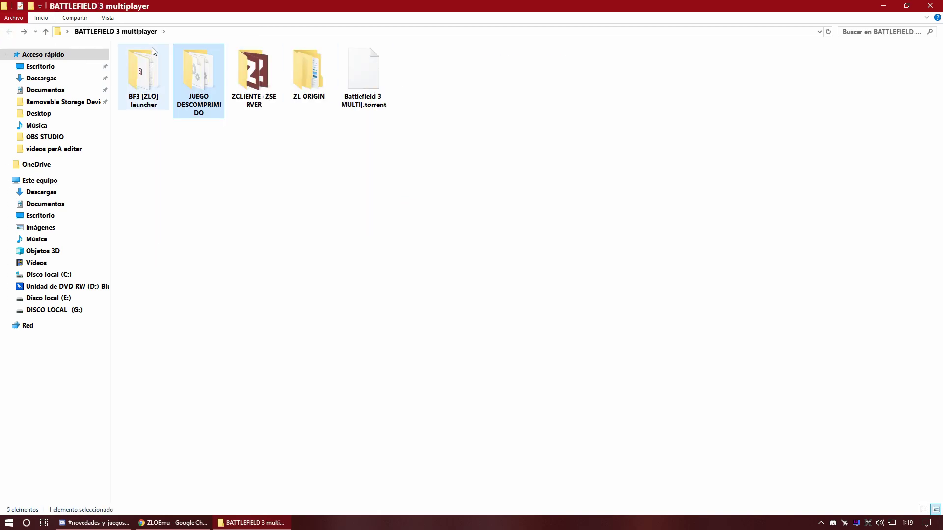
{"action": "left_click", "coordinate": [147, 80]}
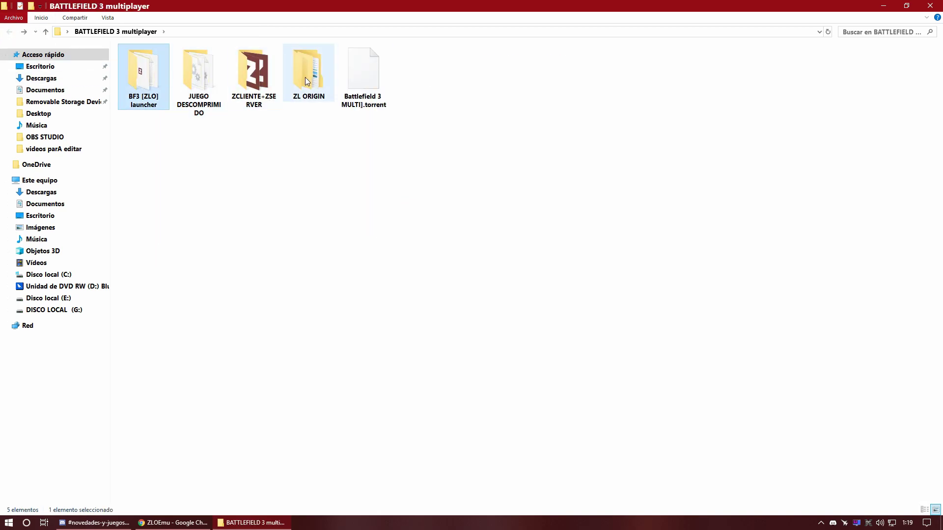
{"action": "double_click", "coordinate": [195, 84]}
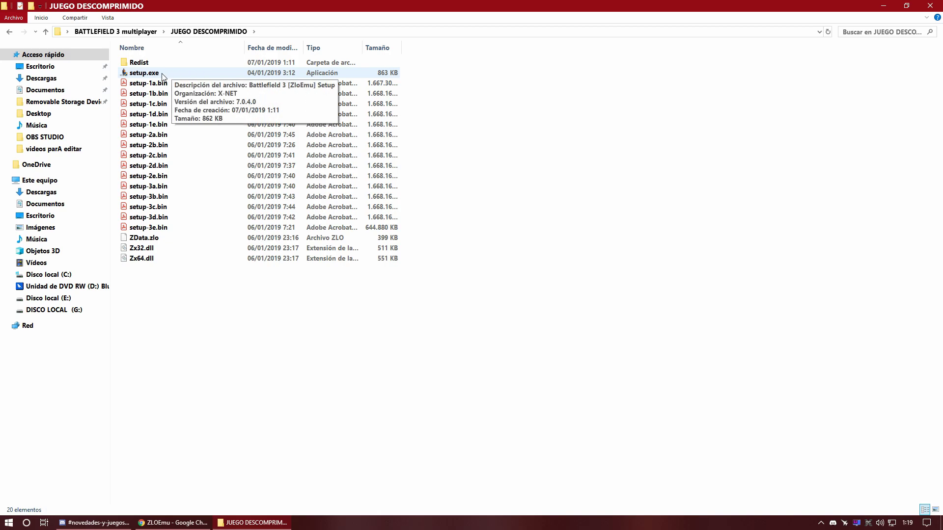
{"action": "left_click", "coordinate": [936, 509]}
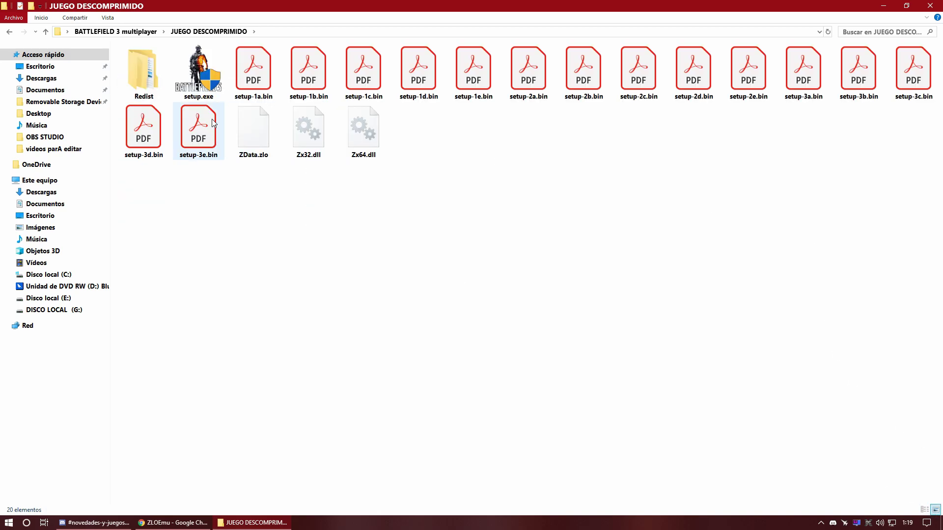
{"action": "double_click", "coordinate": [206, 89]}
Step: Switch the installer language from Русский to English and confirm it
{"action": "left_click", "coordinate": [426, 265]}
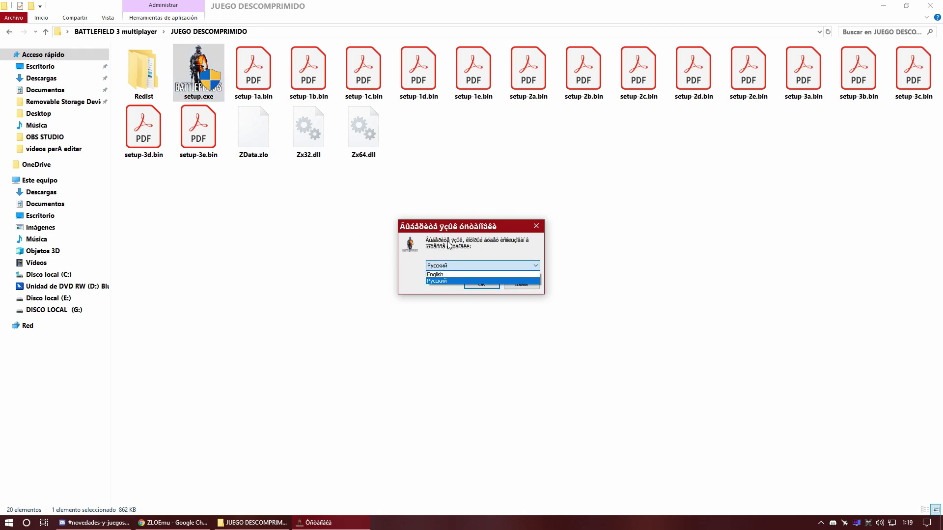
{"action": "left_click", "coordinate": [457, 229]}
{"action": "left_click", "coordinate": [443, 265]}
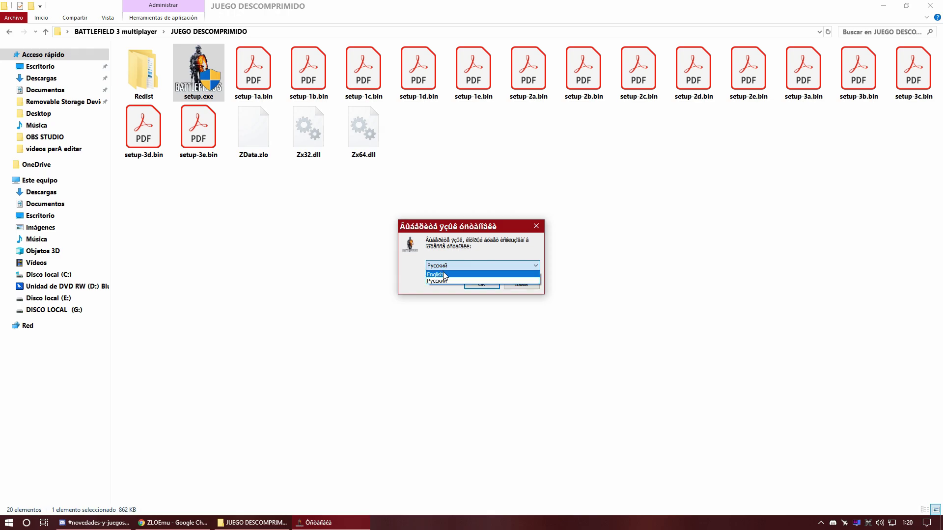
{"action": "left_click", "coordinate": [444, 275]}
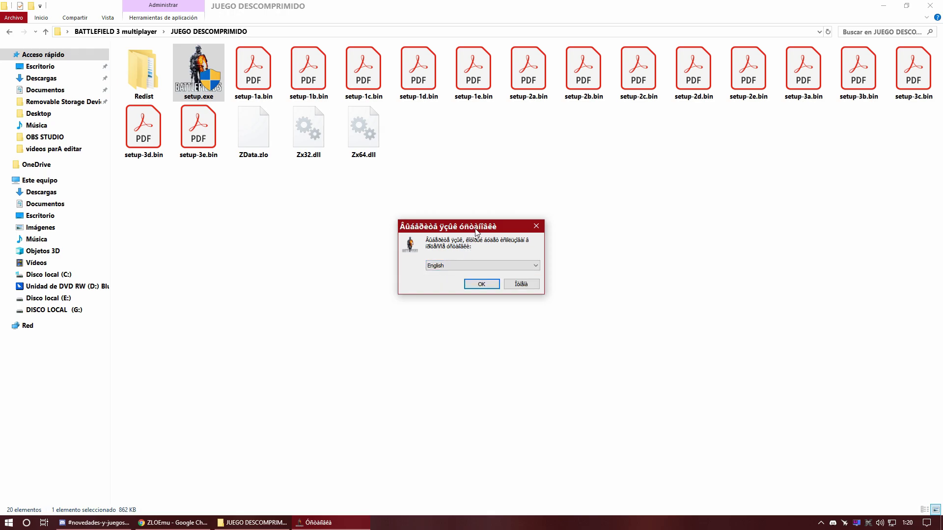
{"action": "left_click_drag", "start_coordinate": [476, 229], "coordinate": [429, 229]}
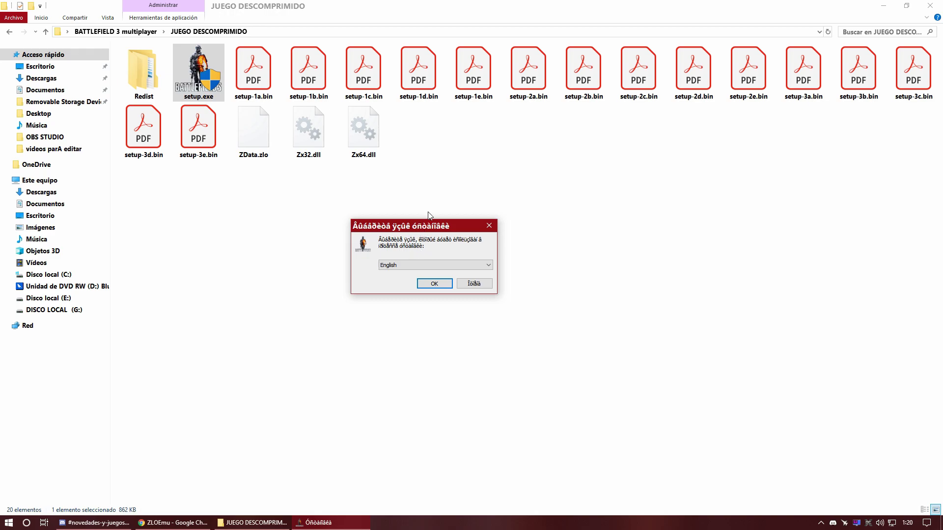
{"action": "left_click", "coordinate": [434, 284]}
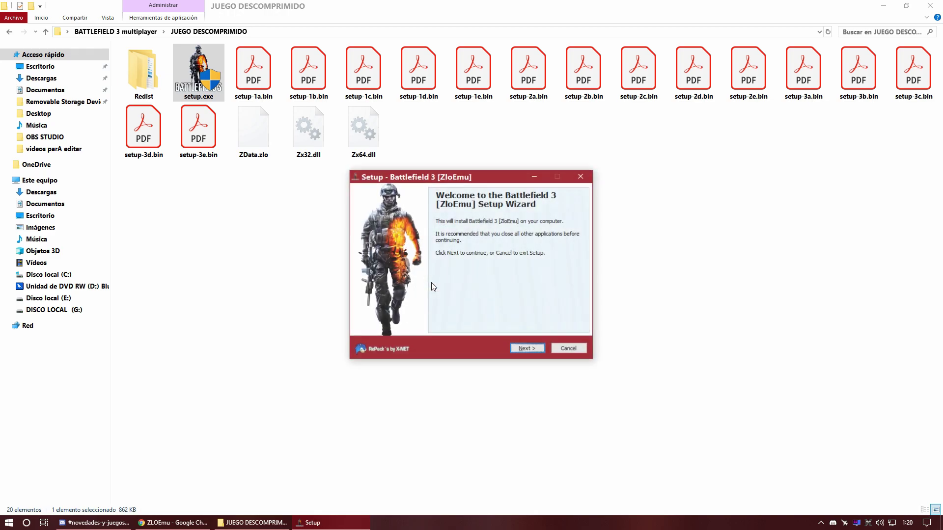
Step: Advance past the welcome page and bring up the destination folder browser
{"action": "left_click", "coordinate": [526, 349]}
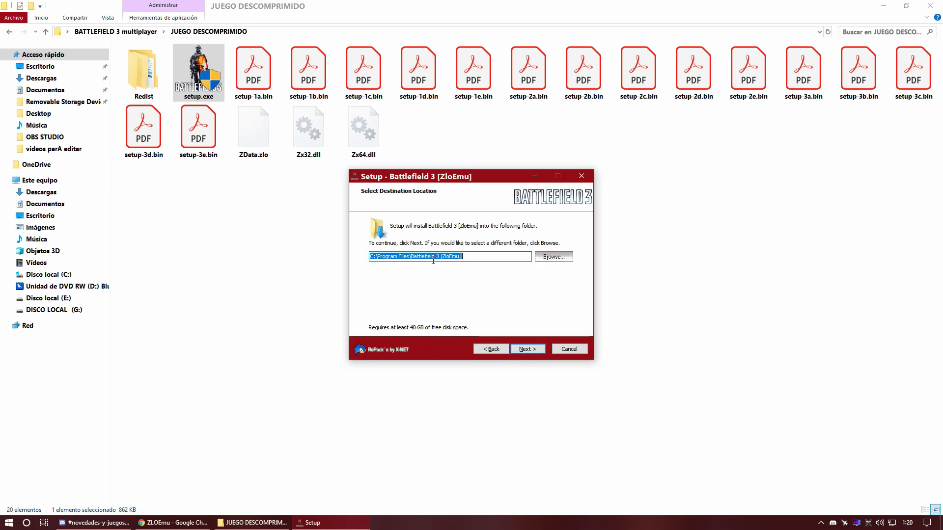
{"action": "left_click", "coordinate": [555, 256]}
{"action": "left_click_drag", "start_coordinate": [479, 182], "coordinate": [451, 191]}
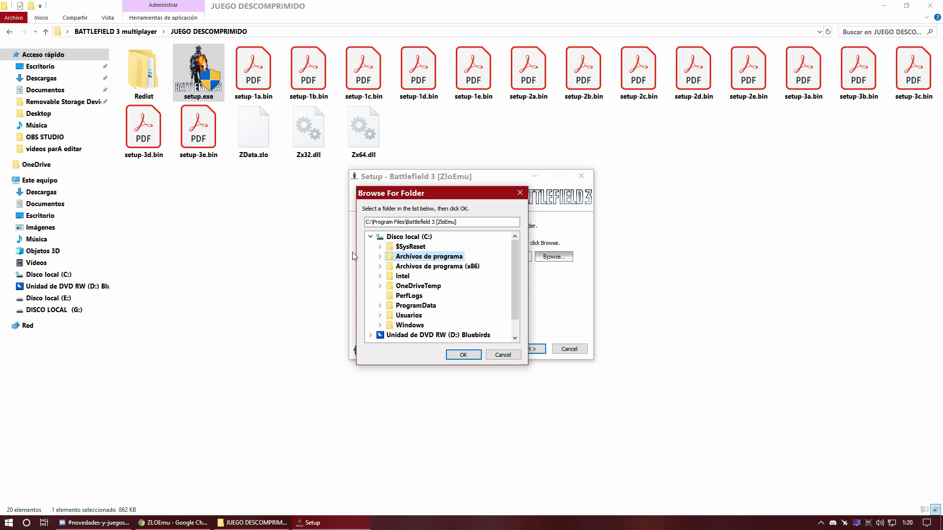
Step: Pick E:\JUEGOS NO ORIGINALES\BATTLEFIELD 3 as the install folder and confirm it
{"action": "left_click", "coordinate": [371, 237]}
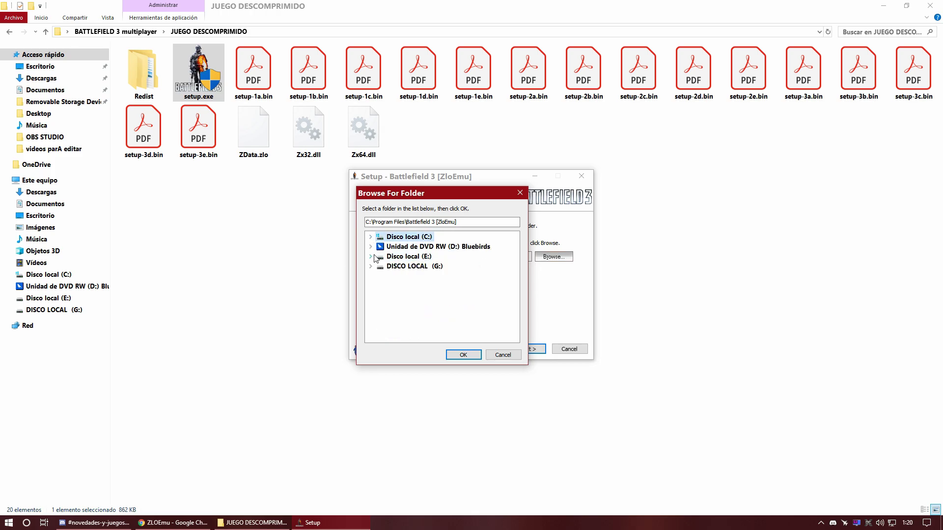
{"action": "left_click", "coordinate": [372, 257]}
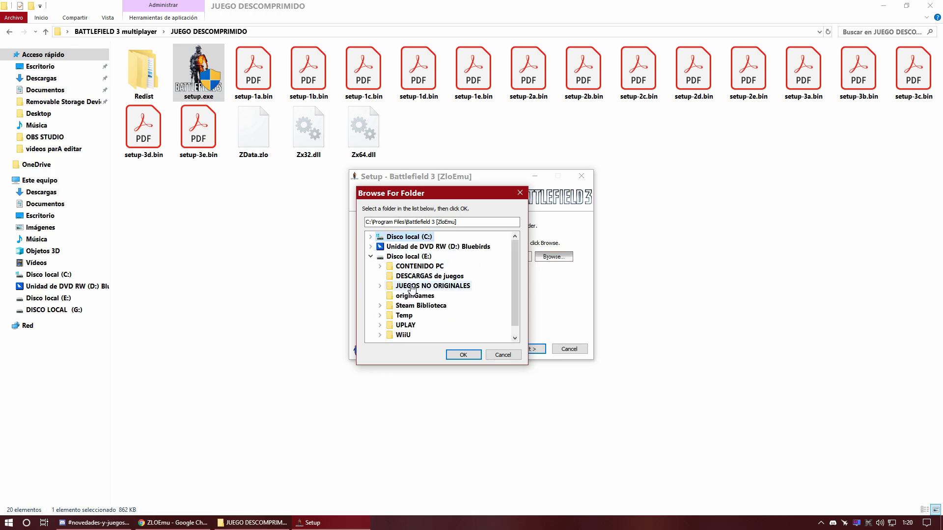
{"action": "scroll", "coordinate": [415, 290], "scroll_direction": "down", "scroll_amount": 1}
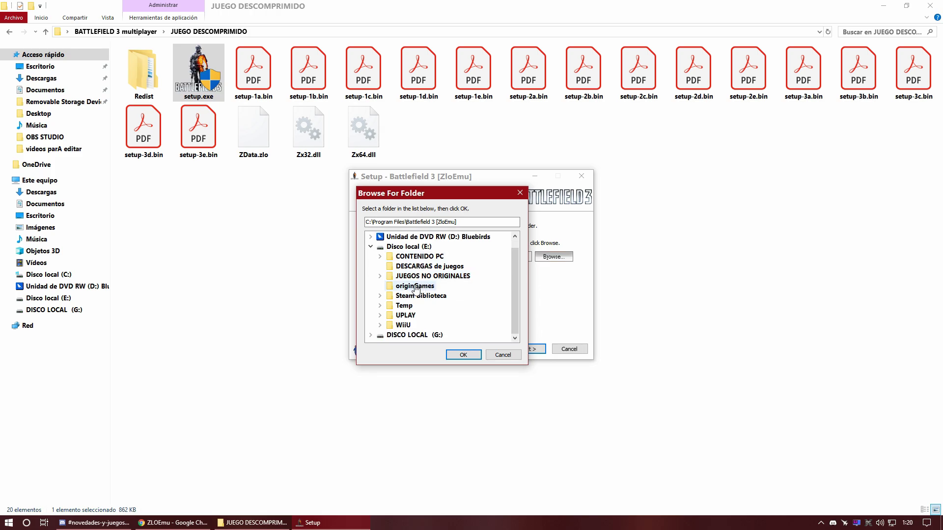
{"action": "left_click", "coordinate": [414, 278]}
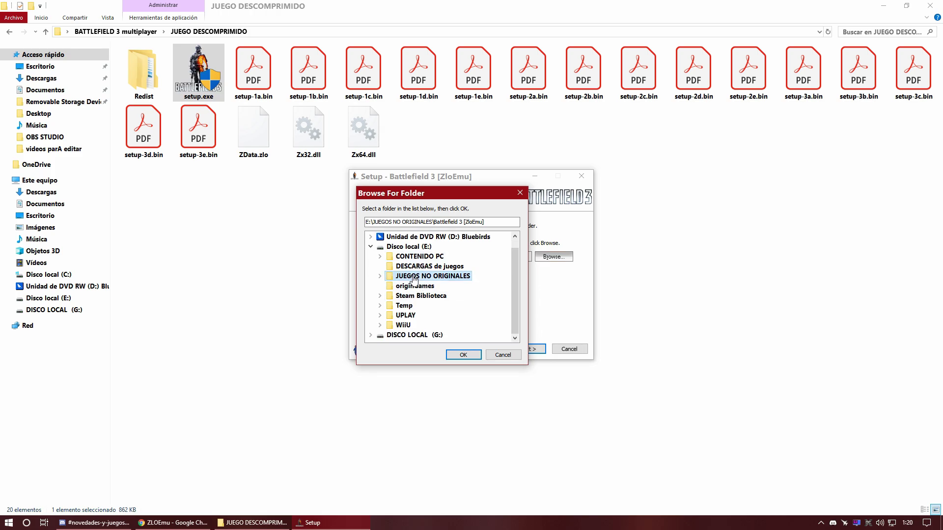
{"action": "left_click", "coordinate": [380, 277]}
{"action": "left_click", "coordinate": [431, 286]}
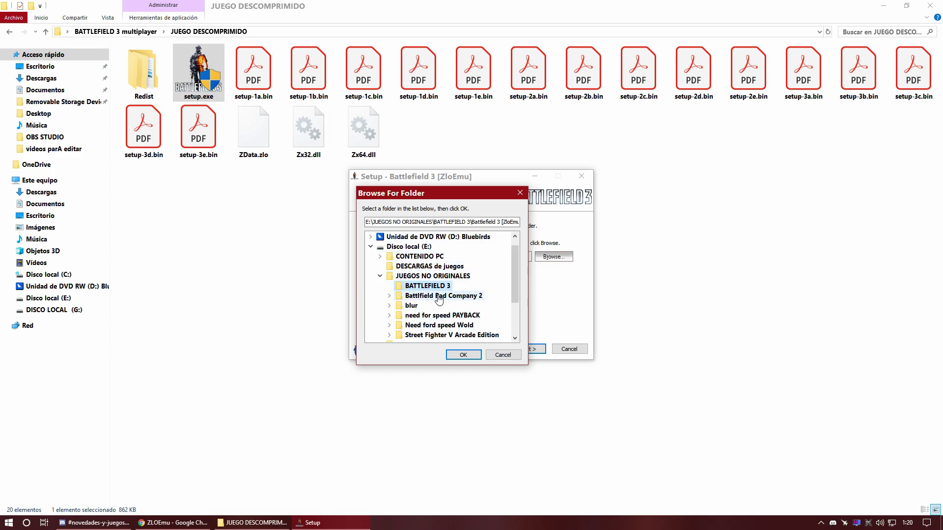
{"action": "left_click", "coordinate": [463, 355]}
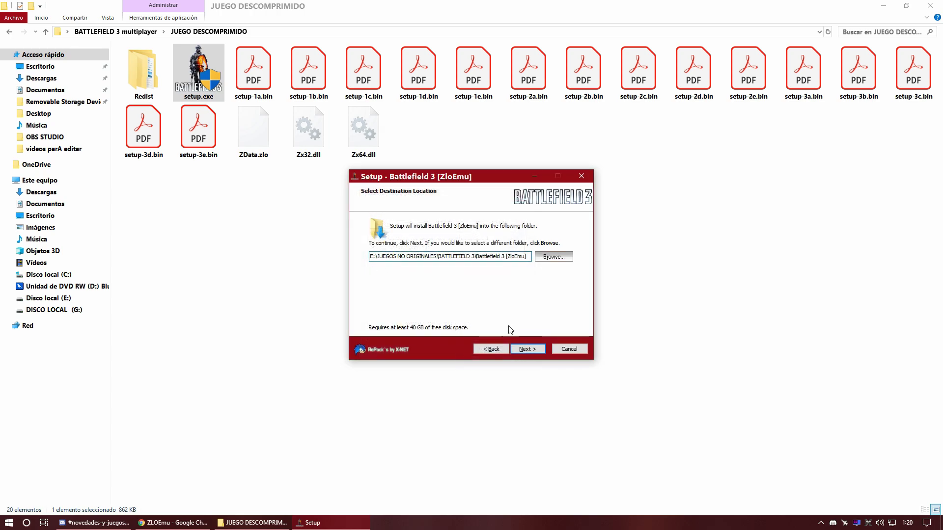
Step: On Select Components, choose Spanish Language for the game
{"action": "left_click", "coordinate": [524, 349]}
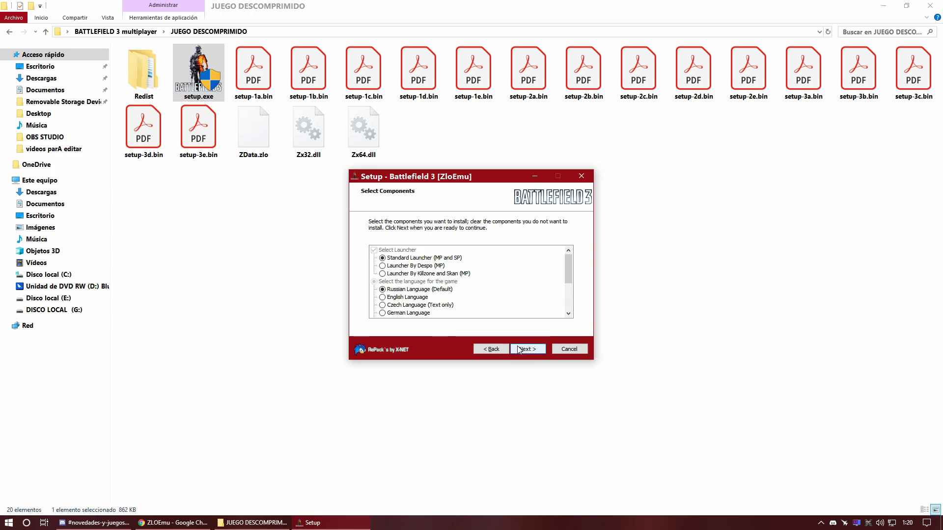
{"action": "scroll", "coordinate": [413, 268], "scroll_direction": "down", "scroll_amount": 2}
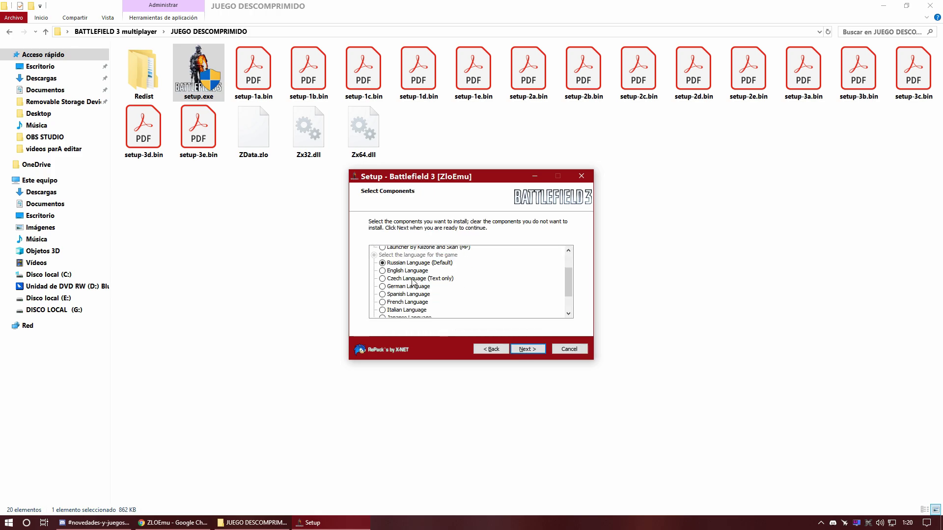
{"action": "scroll", "coordinate": [477, 288], "scroll_direction": "up", "scroll_amount": 2}
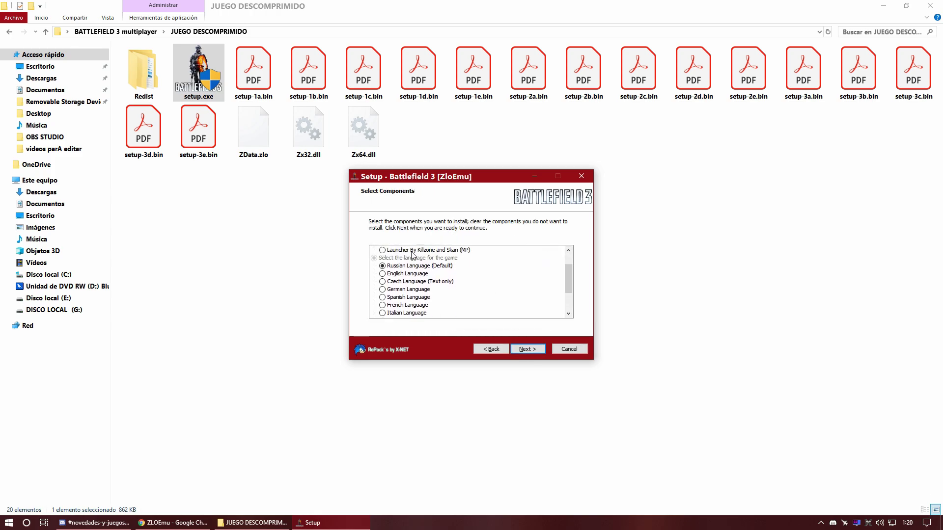
{"action": "scroll", "coordinate": [435, 287], "scroll_direction": "down", "scroll_amount": 2}
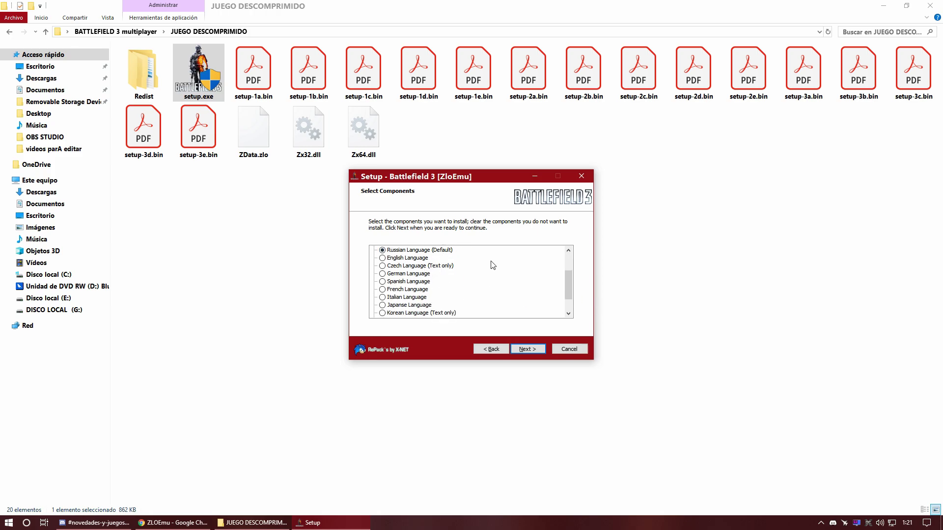
{"action": "scroll", "coordinate": [466, 276], "scroll_direction": "down", "scroll_amount": 2}
{"action": "scroll", "coordinate": [412, 291], "scroll_direction": "up", "scroll_amount": 1}
{"action": "left_click", "coordinate": [380, 284]}
{"action": "scroll", "coordinate": [462, 295], "scroll_direction": "up", "scroll_amount": 3}
{"action": "scroll", "coordinate": [400, 279], "scroll_direction": "up", "scroll_amount": 1}
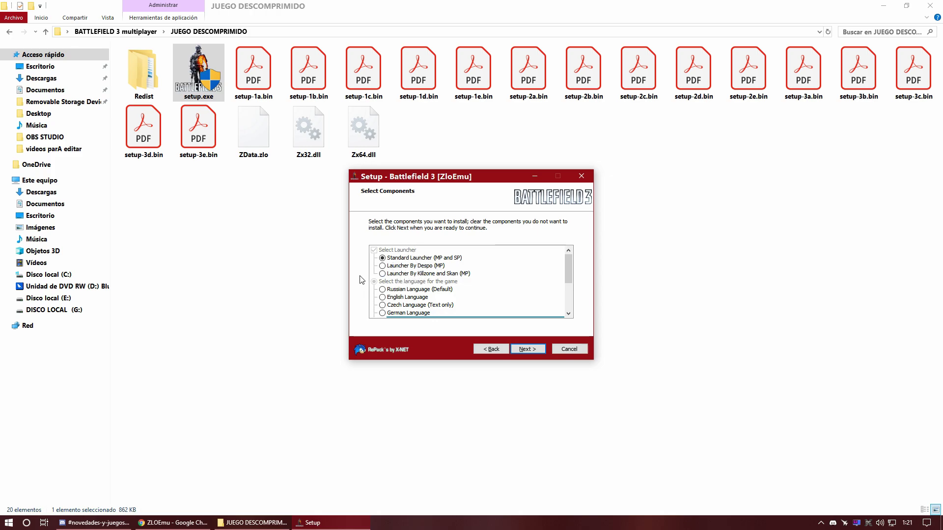
Step: Choose the Launcher By Killzone and Skan (MP) component and continue to the Start Menu step
{"action": "left_click", "coordinate": [383, 276]}
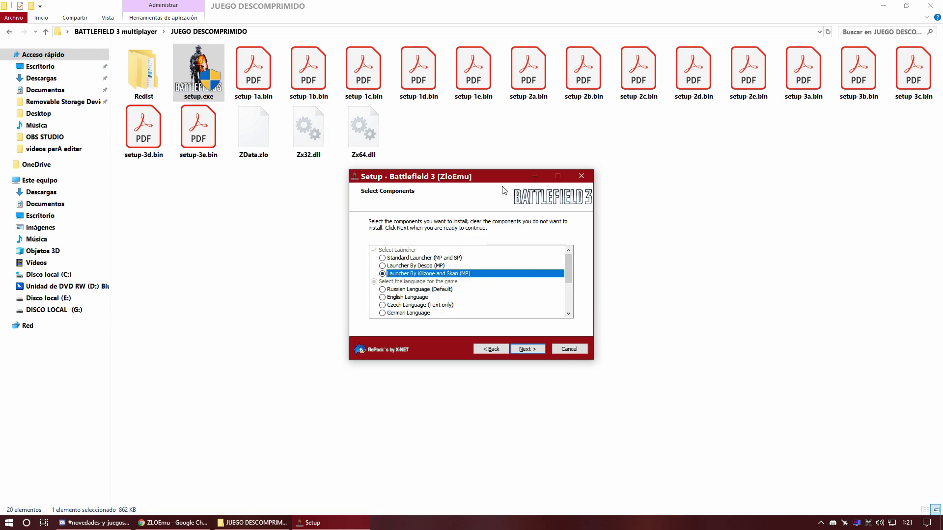
{"action": "left_click_drag", "start_coordinate": [500, 178], "coordinate": [457, 176]}
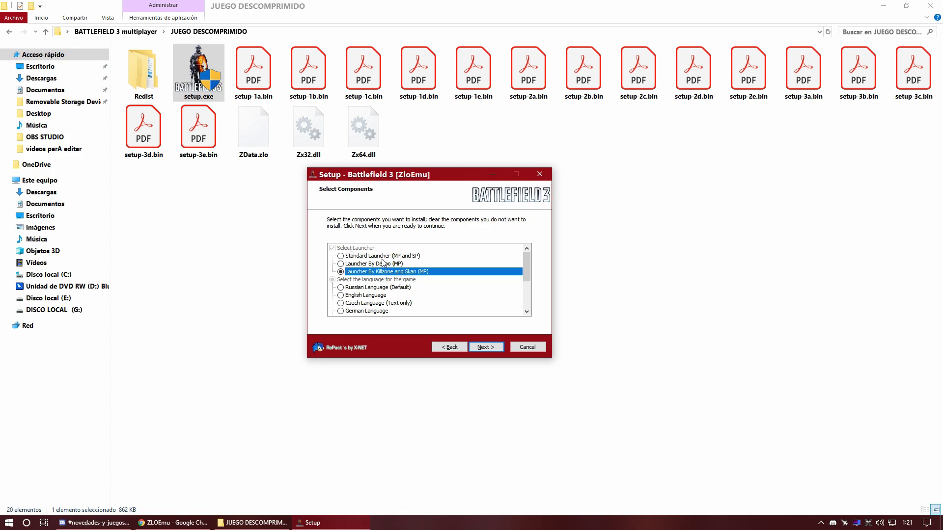
{"action": "left_click_drag", "start_coordinate": [449, 175], "coordinate": [421, 191]}
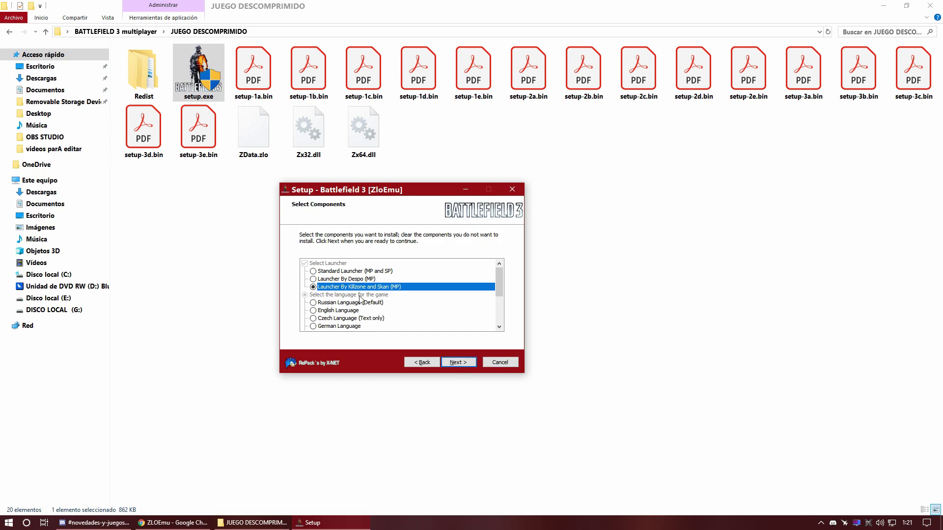
{"action": "left_click", "coordinate": [457, 363]}
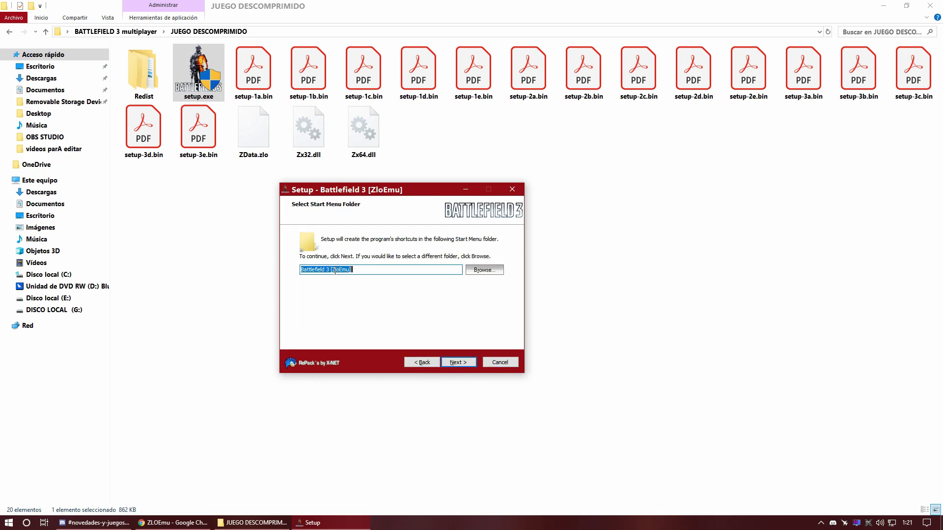
Step: Set the Start Menu folder to 'Battlefield 3' and continue to Additional Tasks
{"action": "left_click", "coordinate": [384, 268]}
{"action": "left_click", "coordinate": [452, 365]}
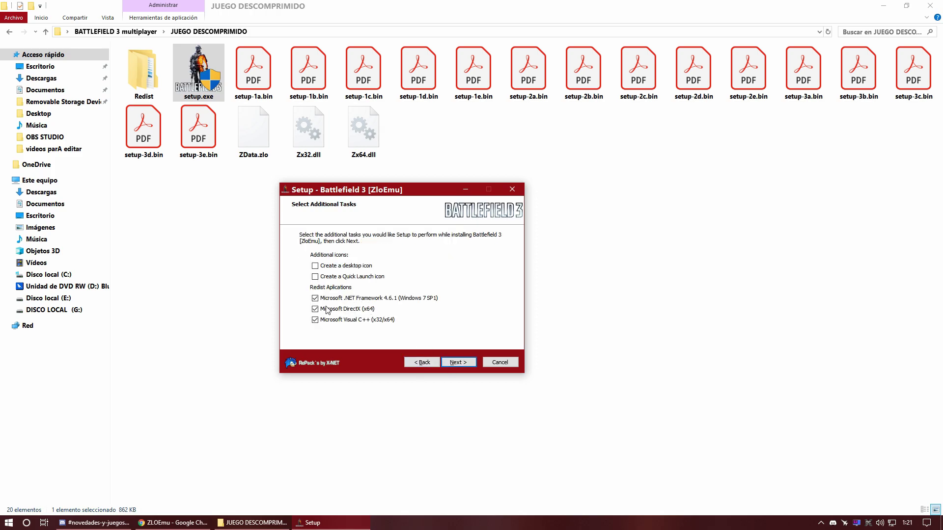
Step: Enable 'Create a desktop icon' and go on to the Ready to Install summary
{"action": "left_click_drag", "start_coordinate": [433, 194], "coordinate": [417, 185]}
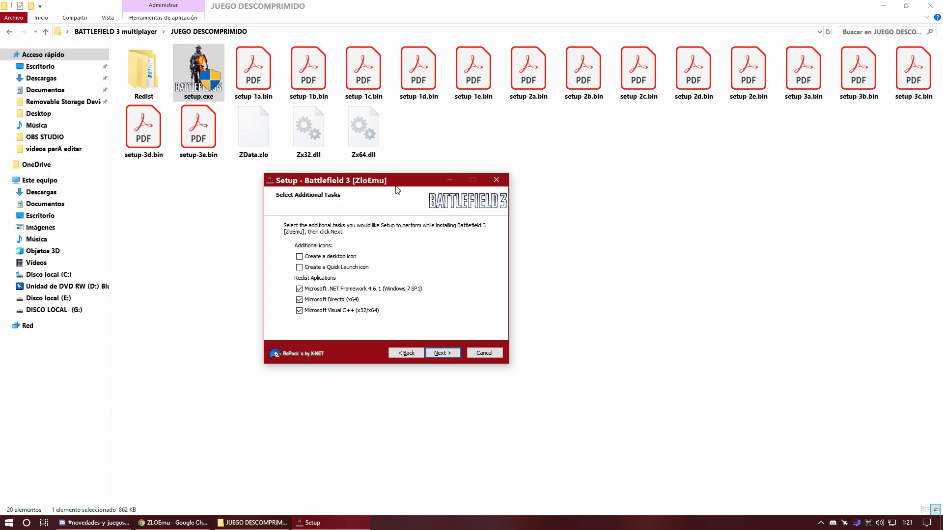
{"action": "left_click_drag", "start_coordinate": [401, 188], "coordinate": [398, 198]}
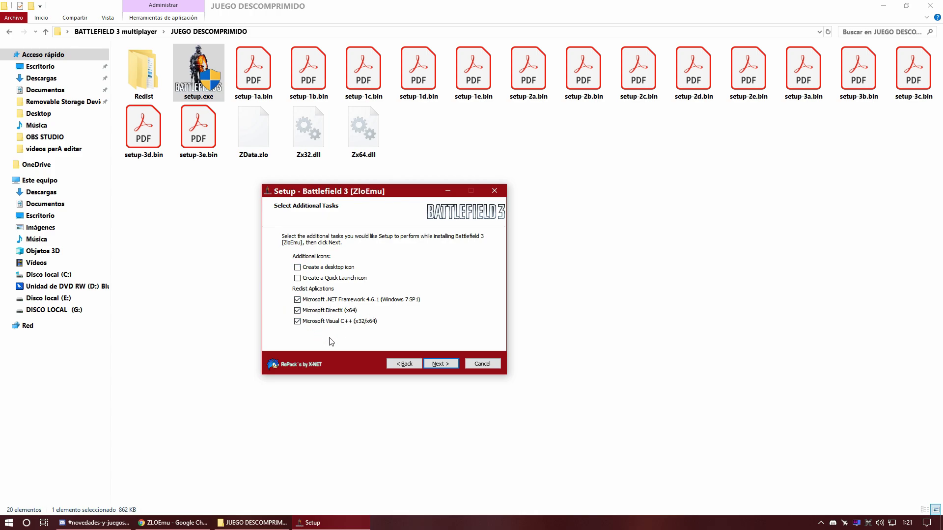
{"action": "left_click_drag", "start_coordinate": [385, 196], "coordinate": [382, 208]}
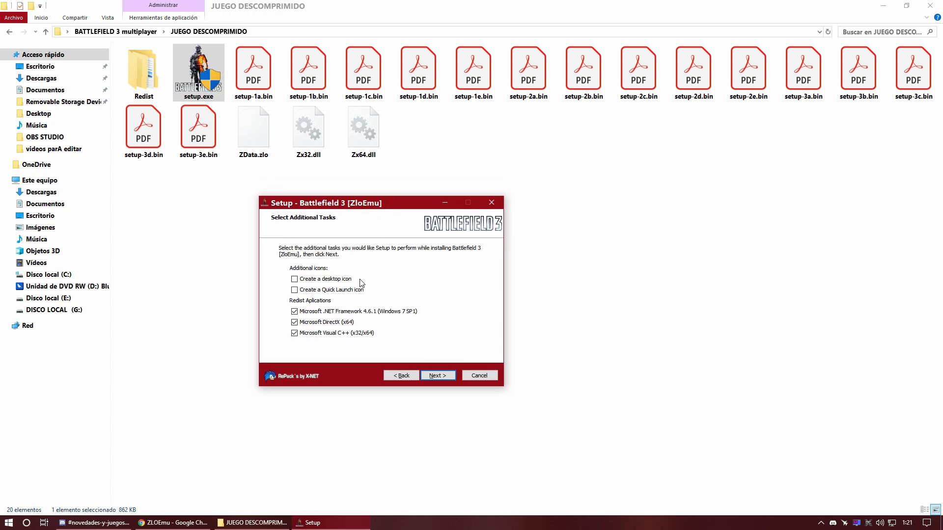
{"action": "left_click", "coordinate": [295, 280]}
{"action": "left_click", "coordinate": [442, 376]}
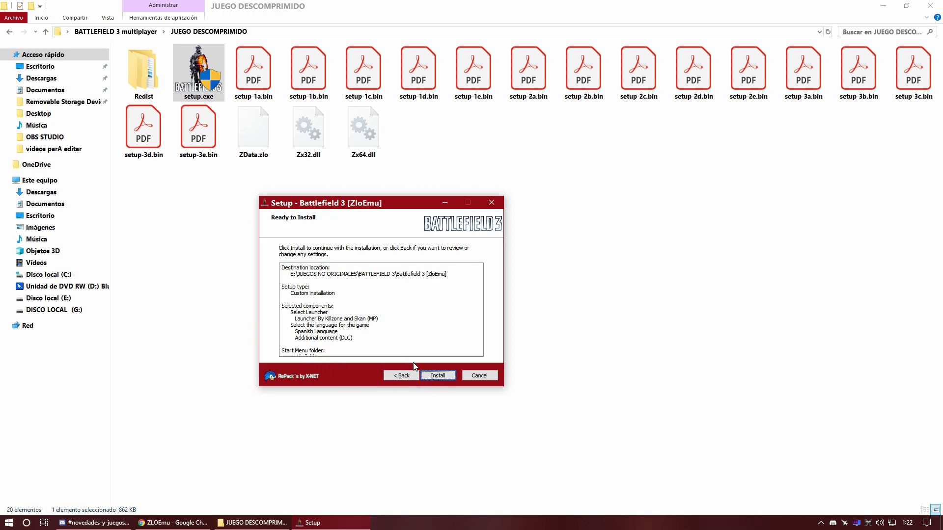
Step: Start installing the game, then open This PC while files extract
{"action": "left_click", "coordinate": [438, 376]}
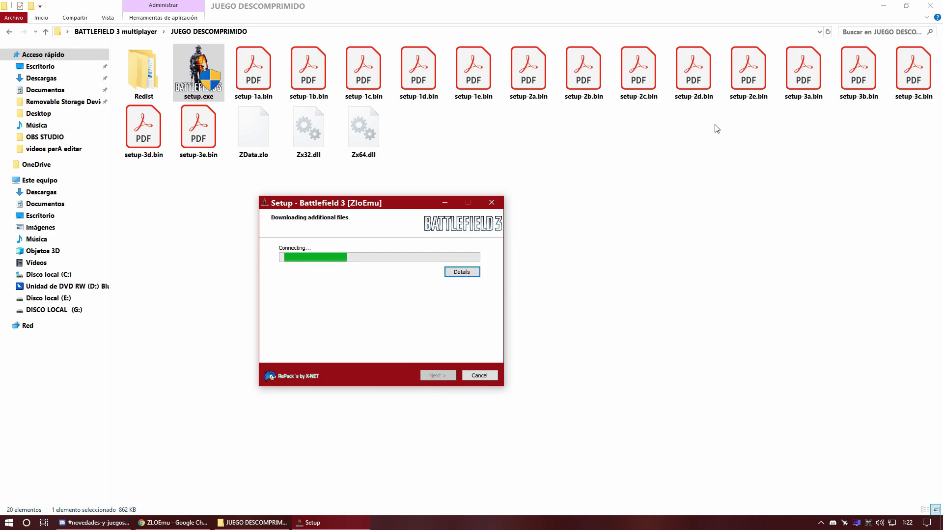
{"action": "left_click", "coordinate": [885, 5]}
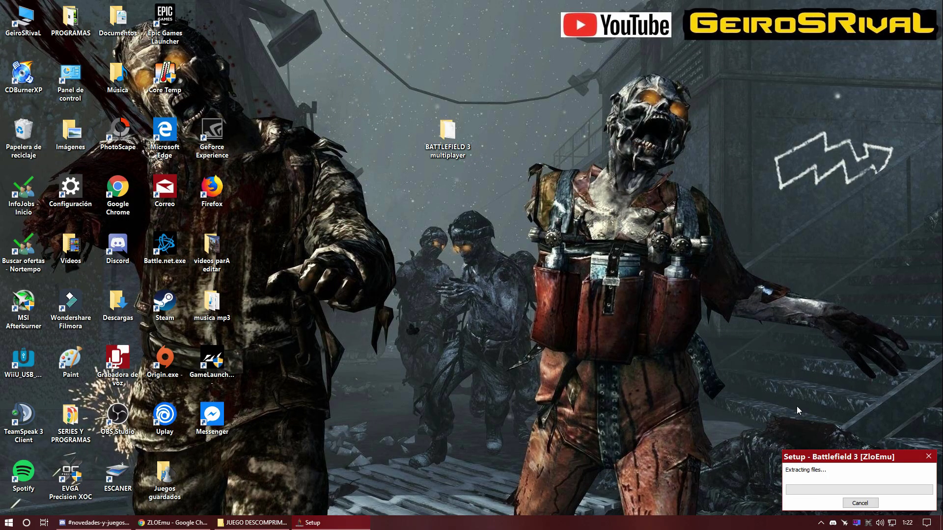
{"action": "left_click_drag", "start_coordinate": [844, 461], "coordinate": [849, 461]}
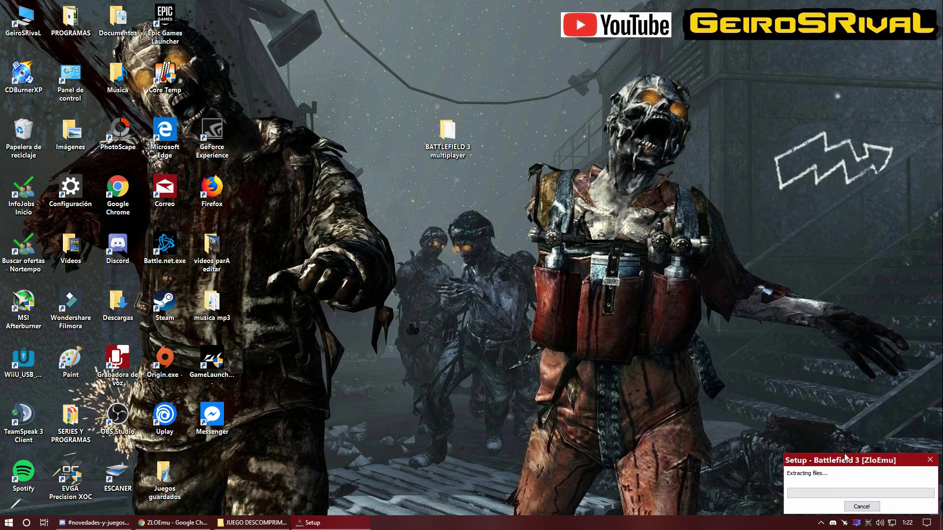
{"action": "left_click_drag", "start_coordinate": [845, 461], "coordinate": [844, 459]}
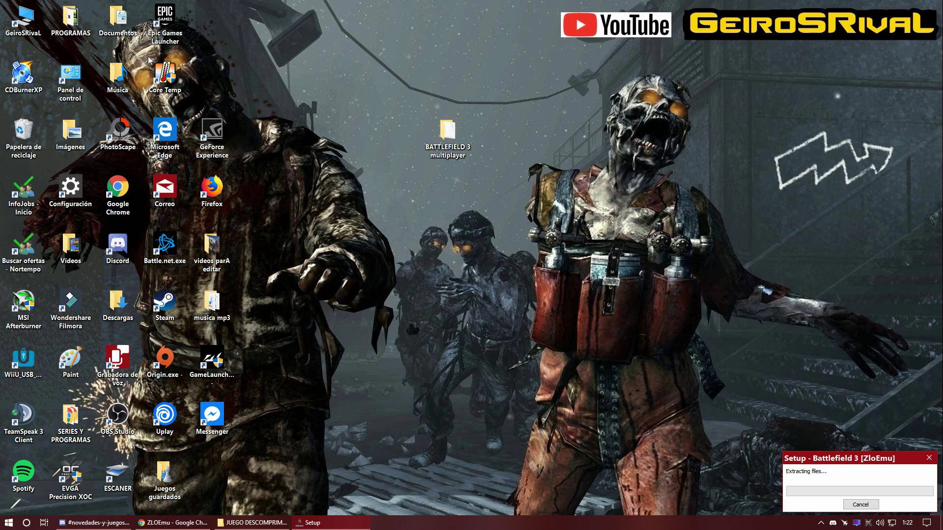
{"action": "double_click", "coordinate": [23, 19]}
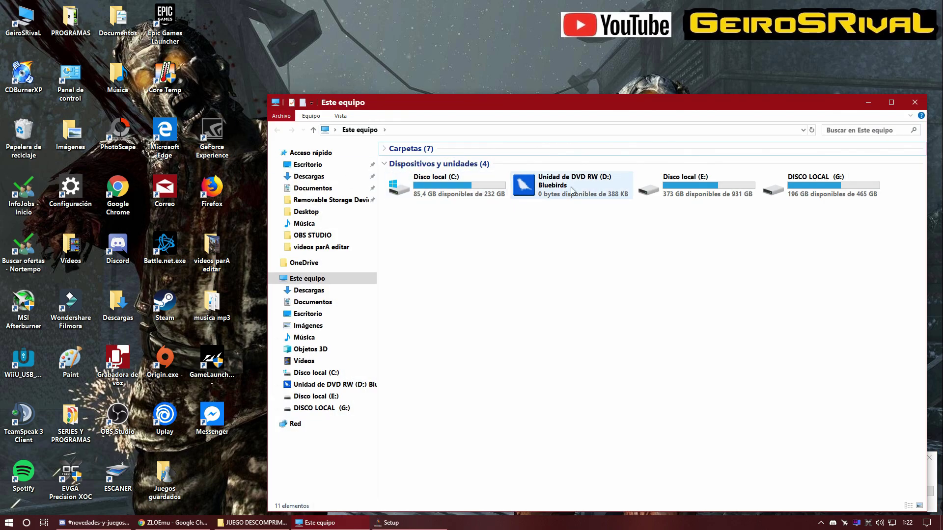
Step: Check E:\JUEGOS NO ORIGINALES\BATTLEFIELD 3\Battlefield 3 [ZloEmu] in large icons, then close Explorer
{"action": "double_click", "coordinate": [686, 185]}
{"action": "double_click", "coordinate": [517, 179]}
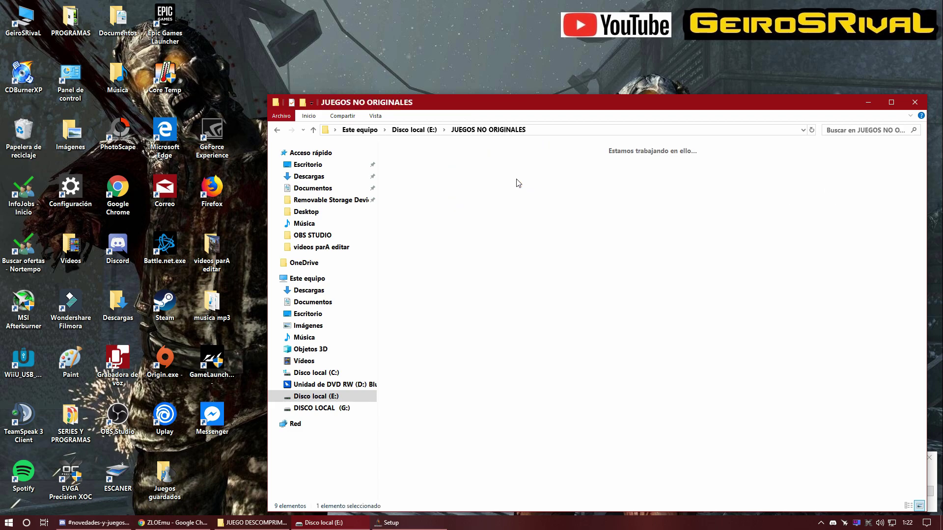
{"action": "double_click", "coordinate": [417, 176]}
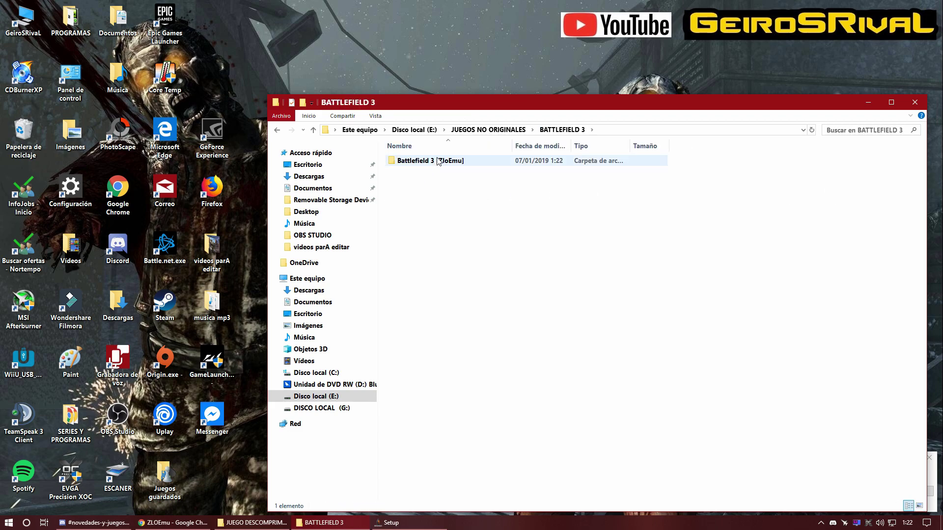
{"action": "left_click", "coordinate": [919, 506]}
{"action": "double_click", "coordinate": [417, 181]}
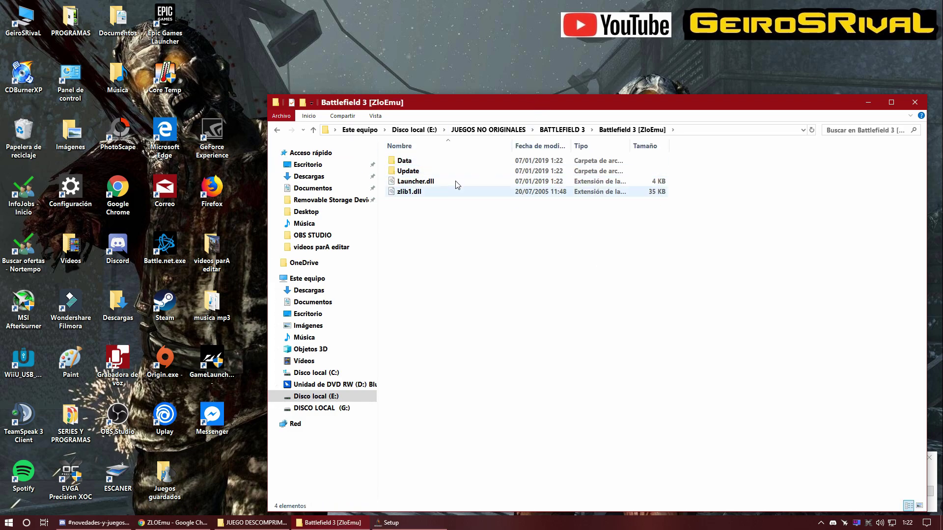
{"action": "left_click", "coordinate": [276, 132]}
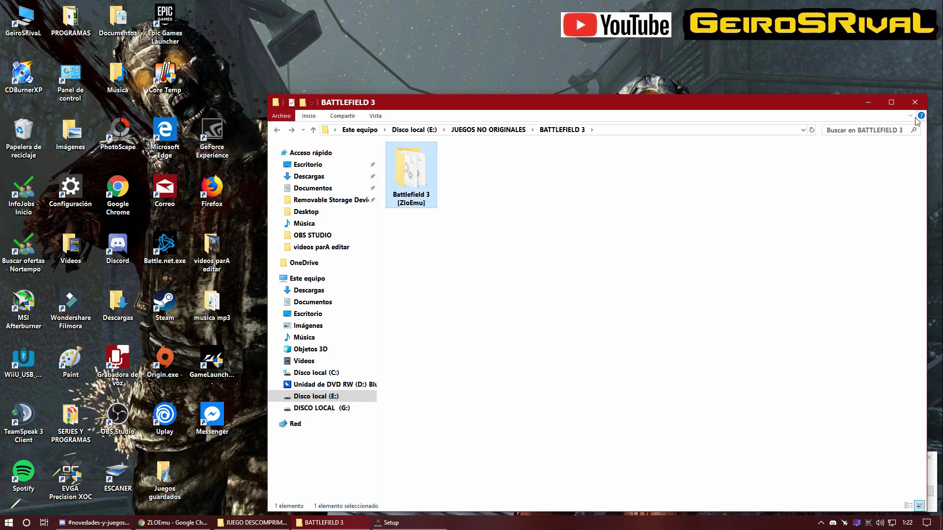
{"action": "left_click", "coordinate": [914, 104]}
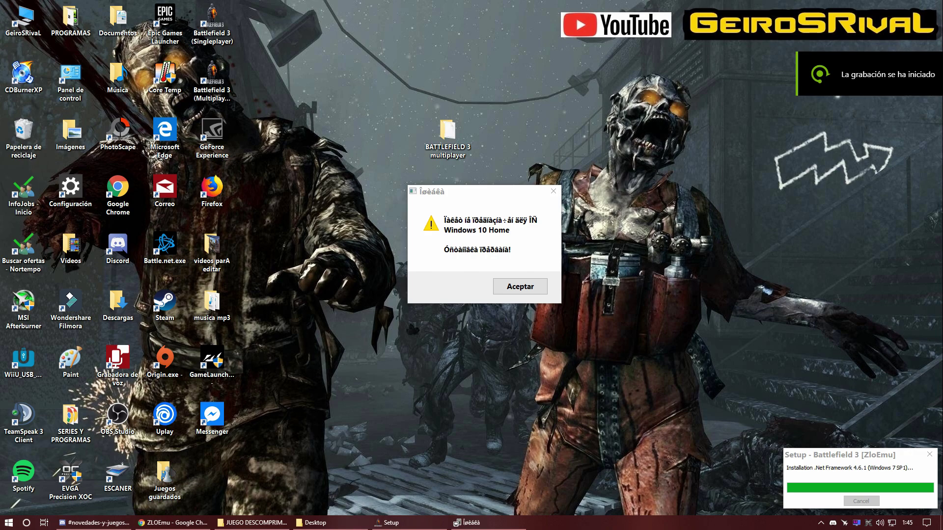
Step: Accept the Windows 10 warning, let DirectX and Visual C++ 2012 install, then close 'Sucessfully install game!'
{"action": "left_click_drag", "start_coordinate": [490, 197], "coordinate": [462, 226]}
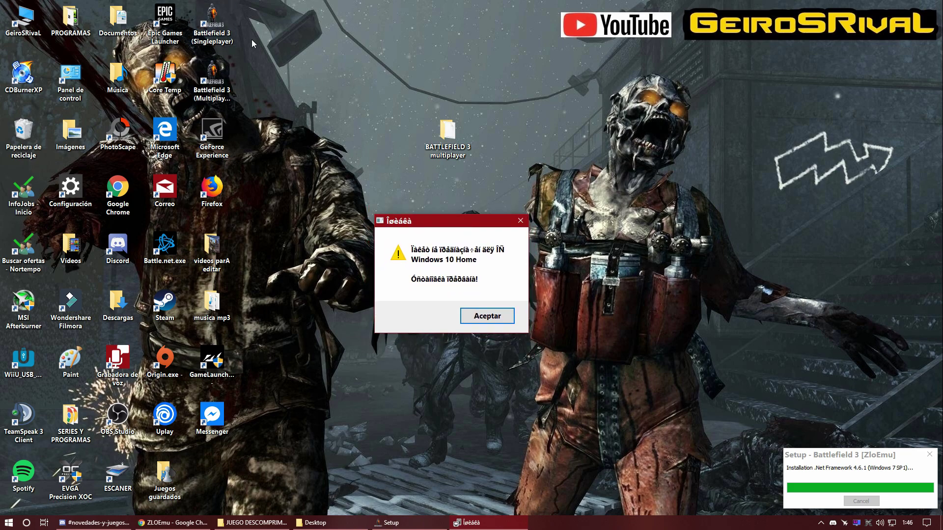
{"action": "left_click", "coordinate": [487, 316]}
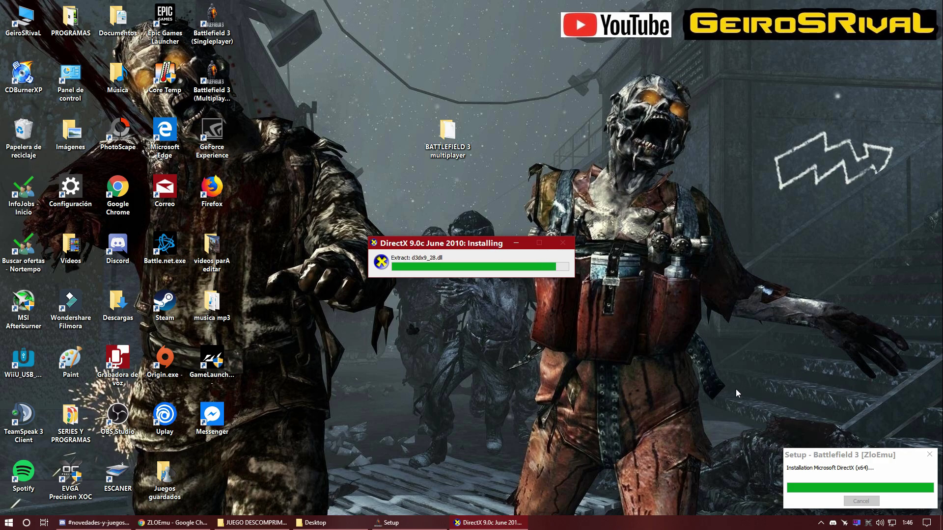
{"action": "left_click_drag", "start_coordinate": [468, 247], "coordinate": [477, 229]}
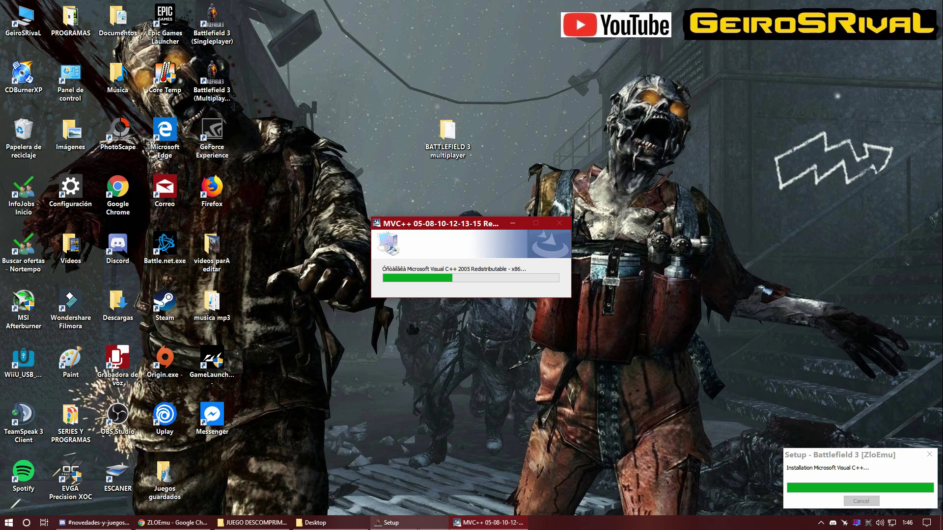
{"action": "mouse_move", "coordinate": [404, 523]}
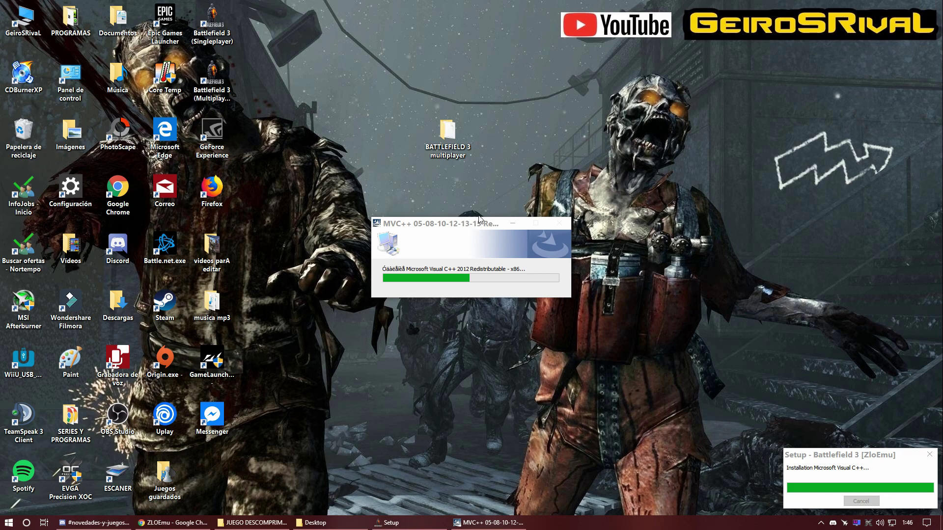
{"action": "left_click_drag", "start_coordinate": [472, 220], "coordinate": [450, 216]}
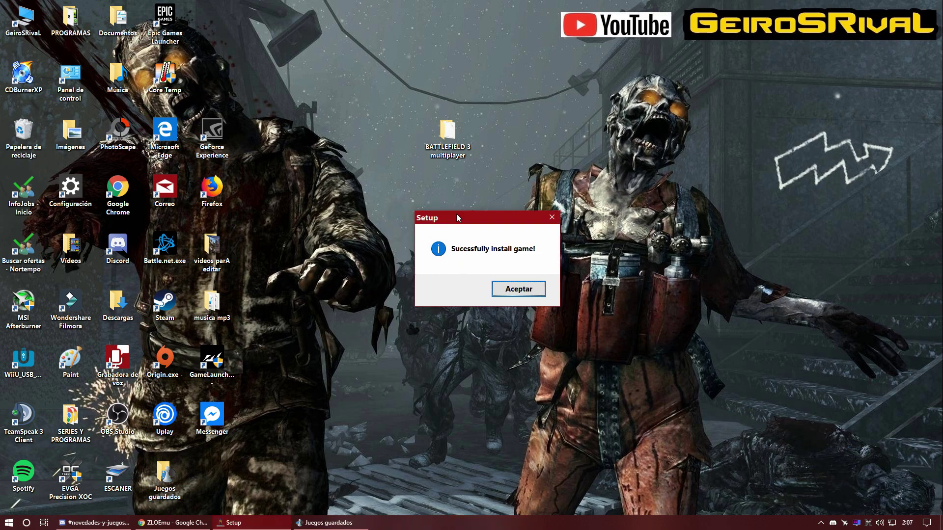
{"action": "left_click_drag", "start_coordinate": [470, 215], "coordinate": [518, 211]}
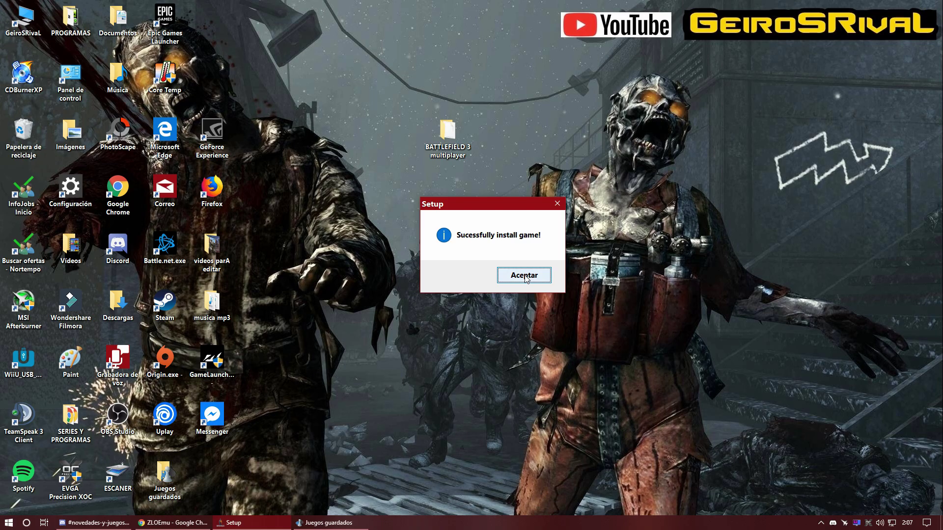
{"action": "left_click", "coordinate": [524, 276]}
Step: Copy all 39 files from the BF3 [ZLO] launcher folder
{"action": "double_click", "coordinate": [447, 134]}
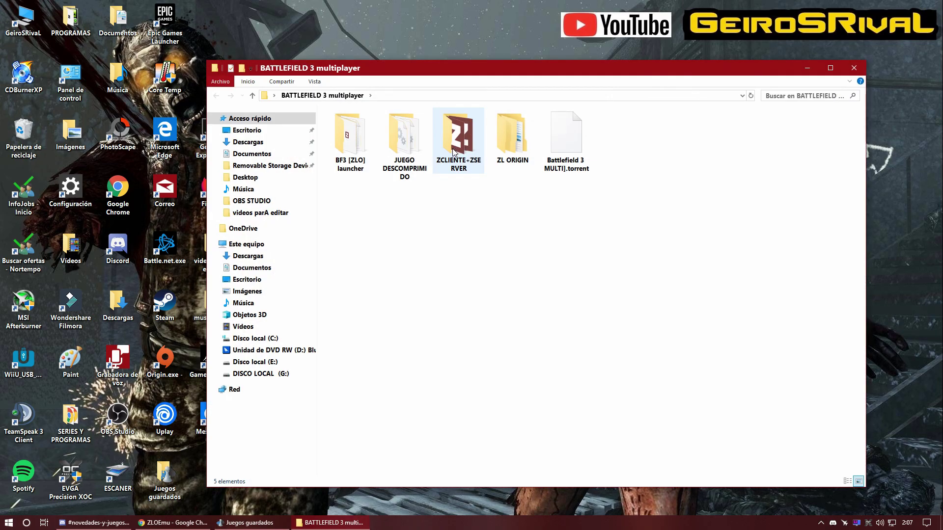
{"action": "left_click_drag", "start_coordinate": [587, 75], "coordinate": [387, 81]}
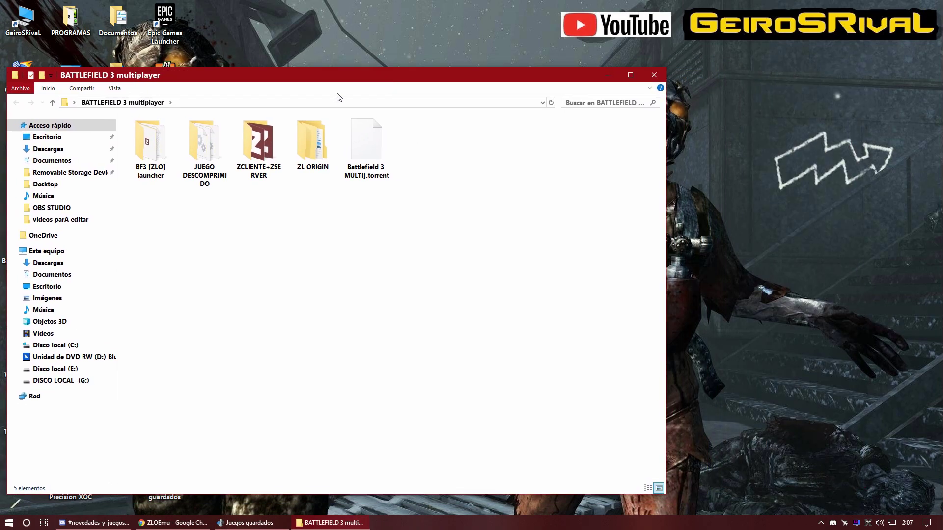
{"action": "left_click", "coordinate": [152, 155]}
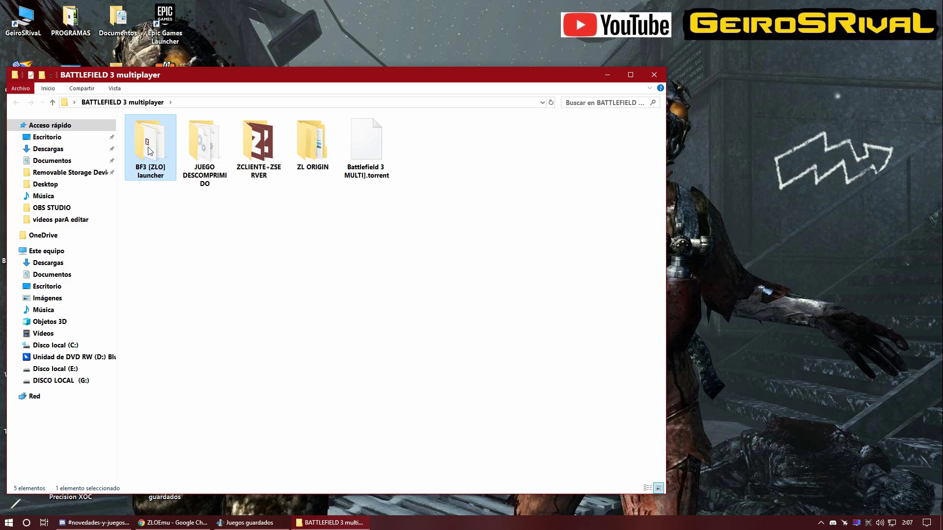
{"action": "double_click", "coordinate": [150, 151]}
{"action": "scroll", "coordinate": [501, 291], "scroll_direction": "down", "scroll_amount": 2}
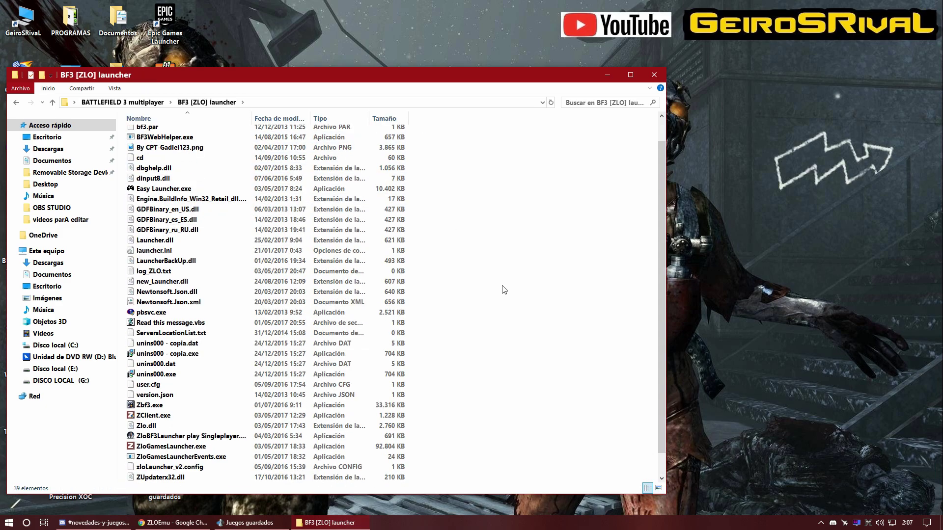
{"action": "left_click_drag", "start_coordinate": [488, 483], "coordinate": [176, 180]}
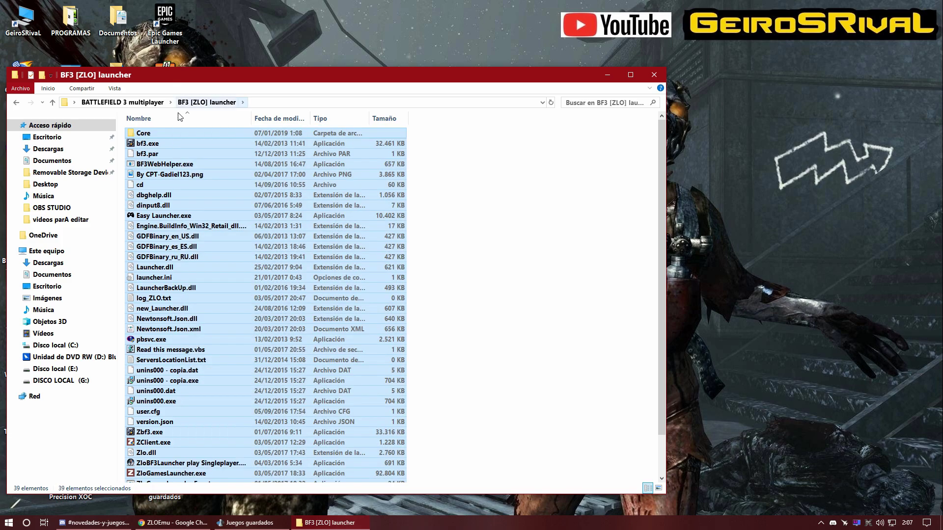
{"action": "right_click", "coordinate": [176, 179]}
{"action": "left_click", "coordinate": [241, 411]}
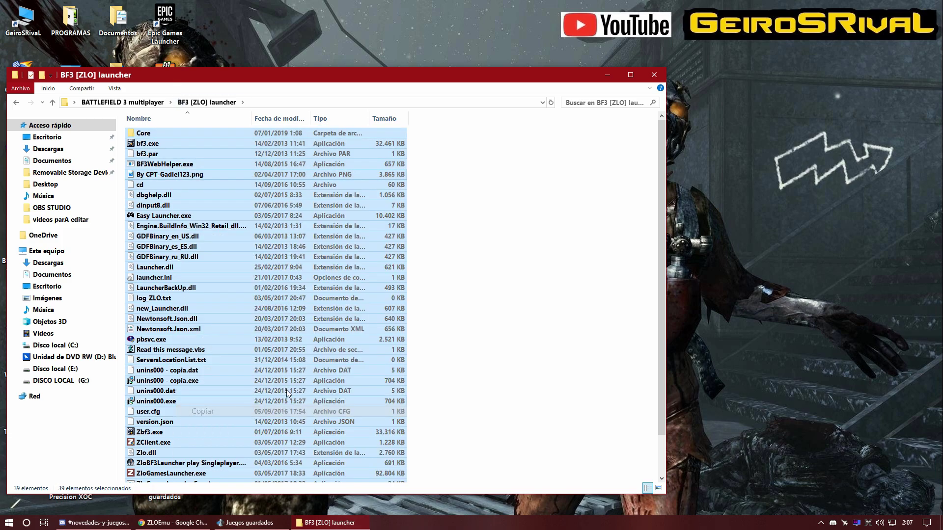
Step: In a new window, browse to E:\JUEGOS NO ORIGINALES\BATTLEFIELD 3\Battlefield 3 [ZloEmu]
{"action": "left_click", "coordinate": [608, 75]}
{"action": "double_click", "coordinate": [25, 20]}
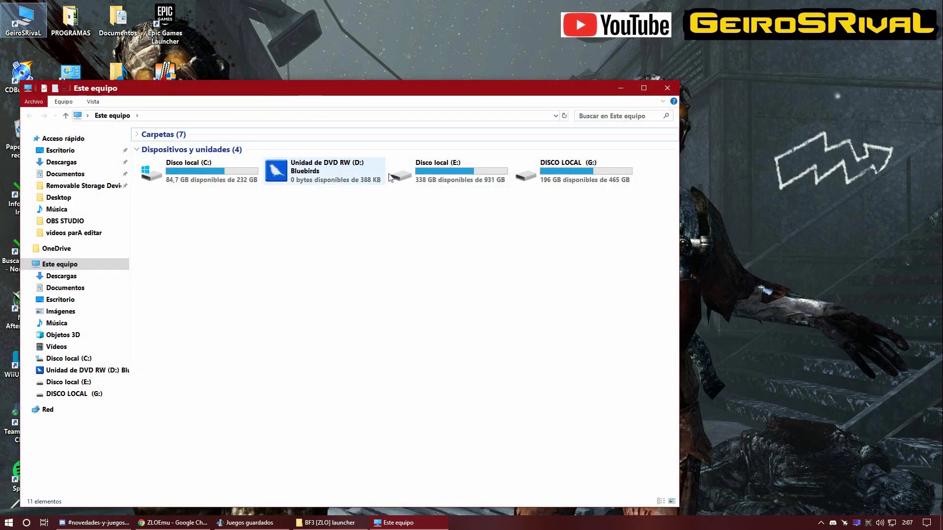
{"action": "left_click", "coordinate": [441, 180]}
{"action": "double_click", "coordinate": [440, 179]}
{"action": "double_click", "coordinate": [272, 162]}
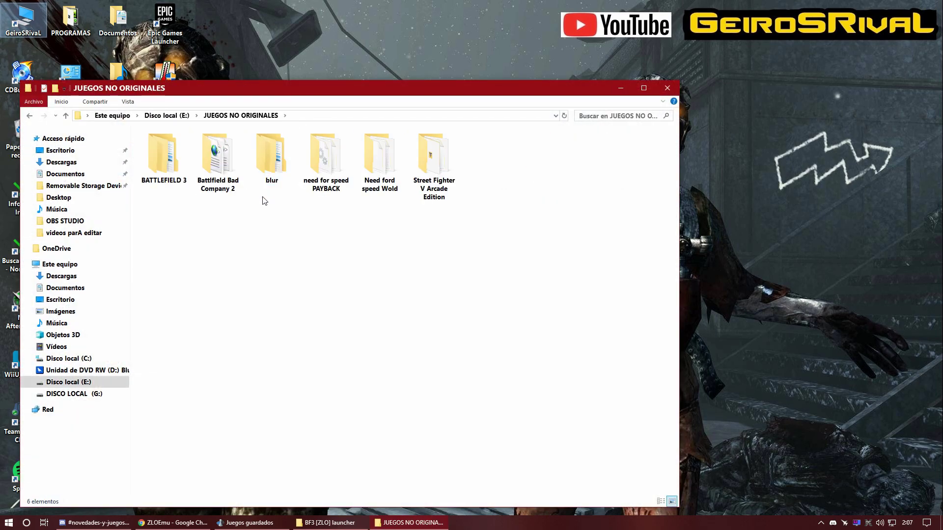
{"action": "double_click", "coordinate": [162, 160]}
{"action": "left_click", "coordinate": [176, 169]}
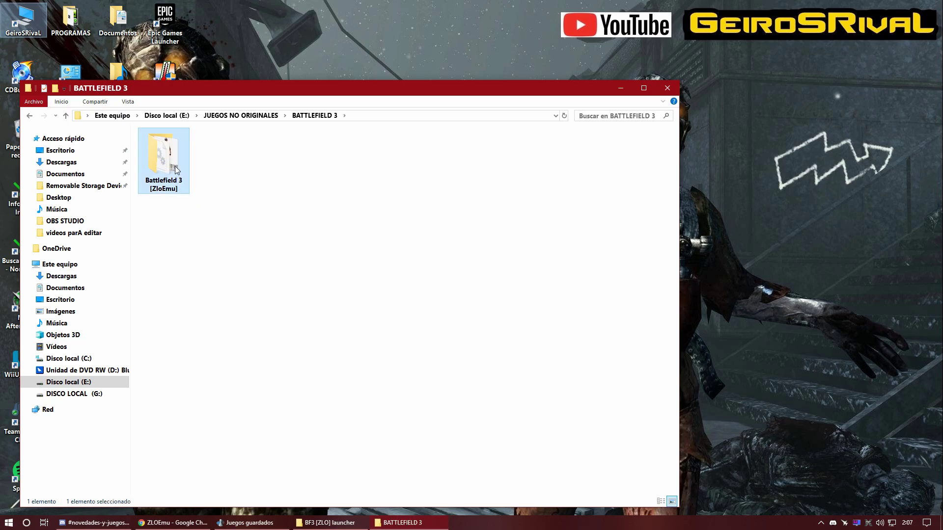
{"action": "double_click", "coordinate": [175, 170]}
Step: Paste the launcher files there, replacing the same-named files
{"action": "right_click", "coordinate": [536, 265]}
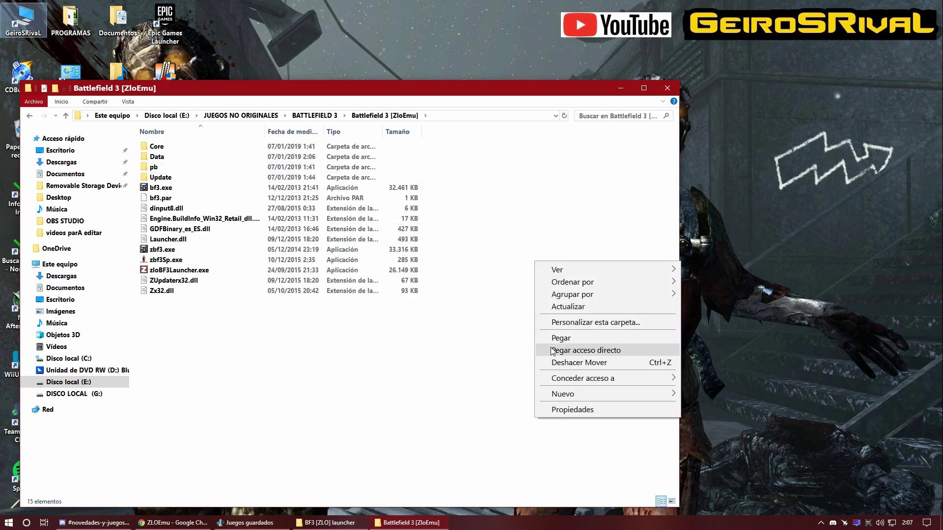
{"action": "left_click", "coordinate": [562, 338]}
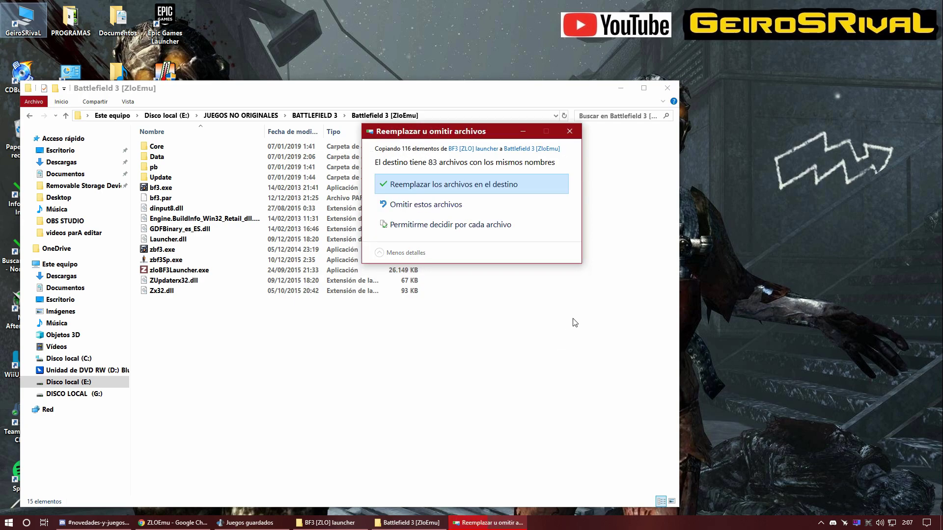
{"action": "left_click", "coordinate": [461, 193]}
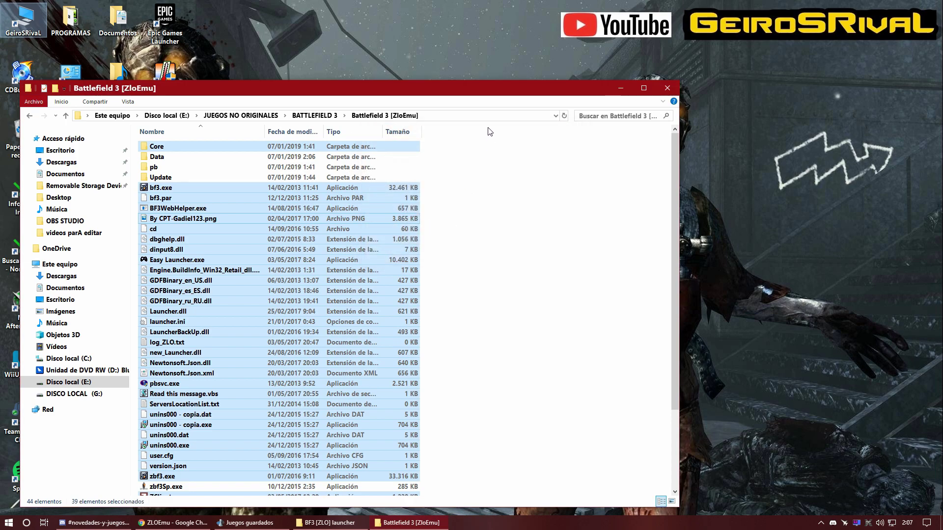
{"action": "left_click_drag", "start_coordinate": [499, 91], "coordinate": [514, 47]}
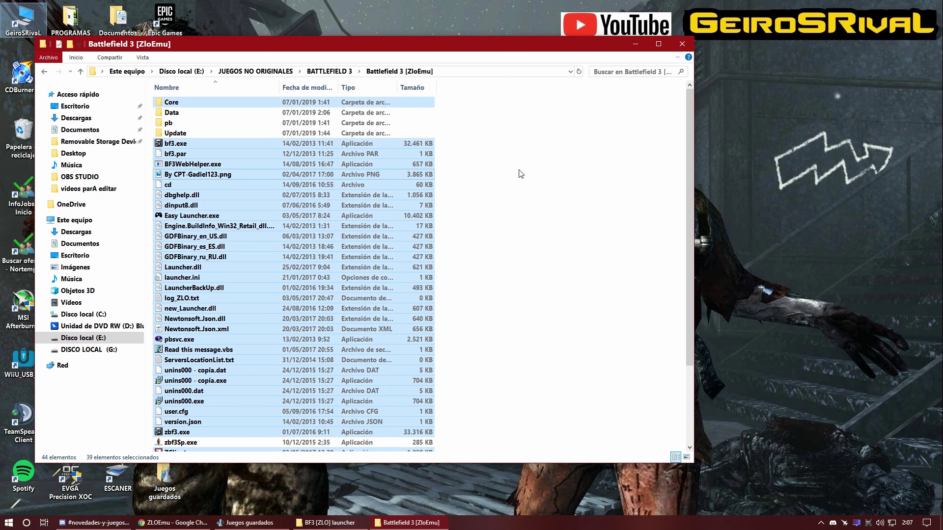
{"action": "left_click", "coordinate": [514, 176]}
{"action": "left_click", "coordinate": [296, 523]}
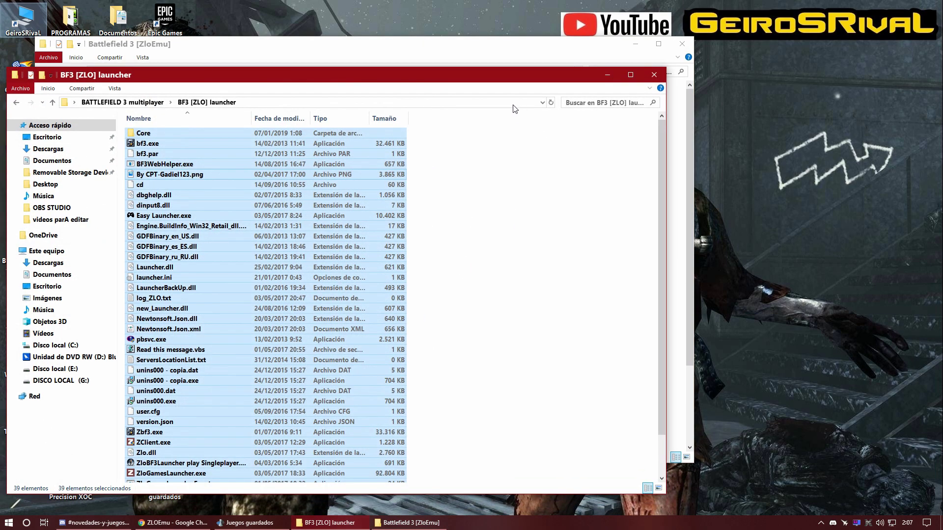
Step: Copy ZClient.exe and ZServer.exe from the ZCLIENTE+ZSERVER folder
{"action": "left_click", "coordinate": [16, 102]}
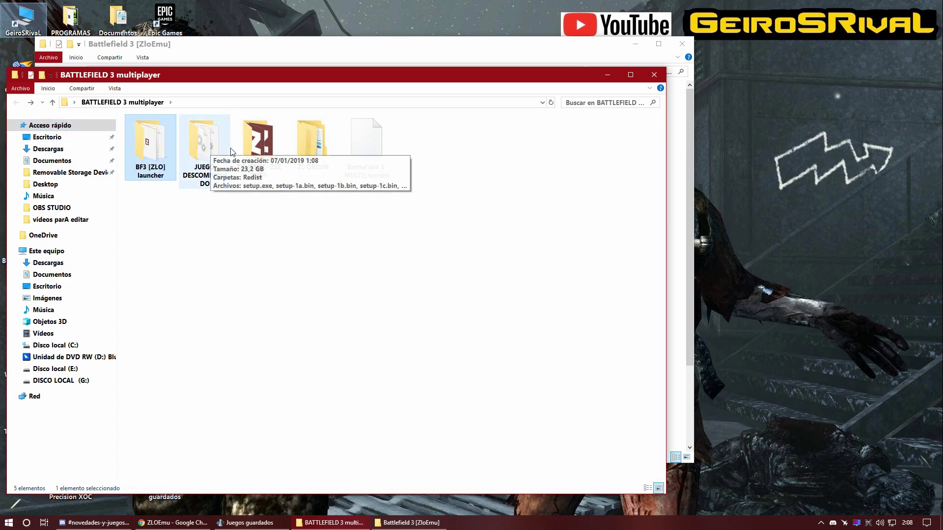
{"action": "left_click", "coordinate": [265, 143]}
{"action": "double_click", "coordinate": [265, 145]}
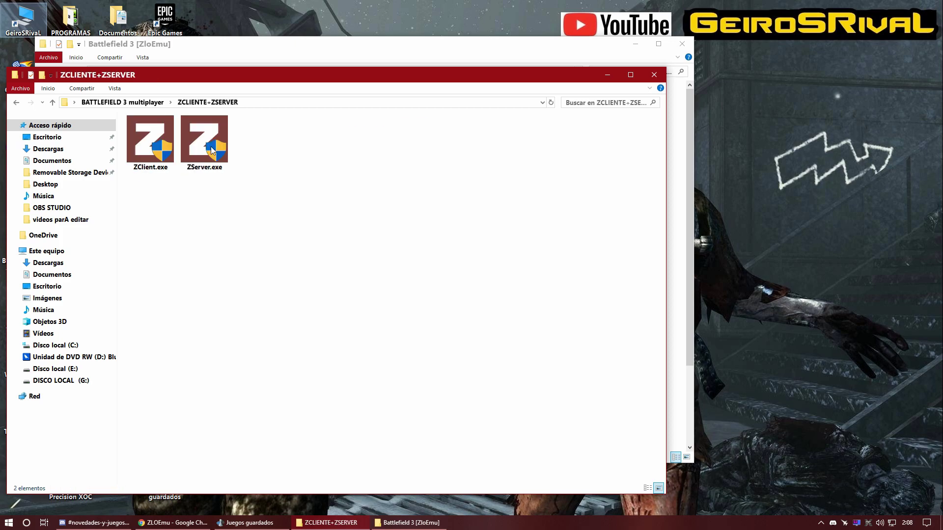
{"action": "left_click", "coordinate": [17, 102]}
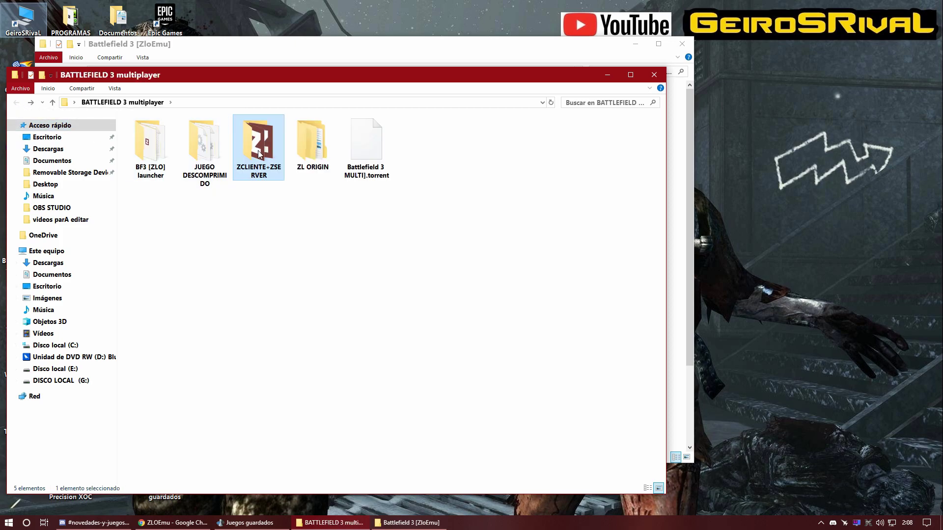
{"action": "left_click_drag", "start_coordinate": [313, 83], "coordinate": [306, 78]}
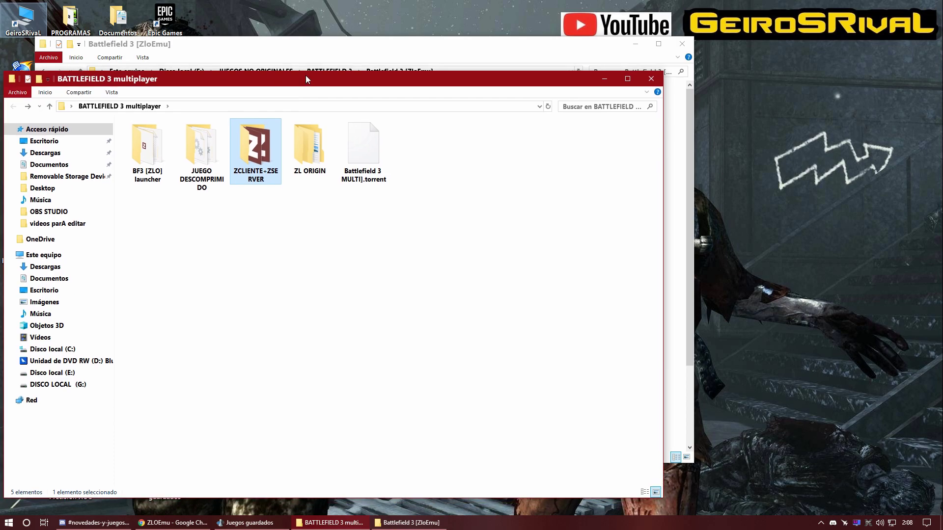
{"action": "double_click", "coordinate": [256, 157]}
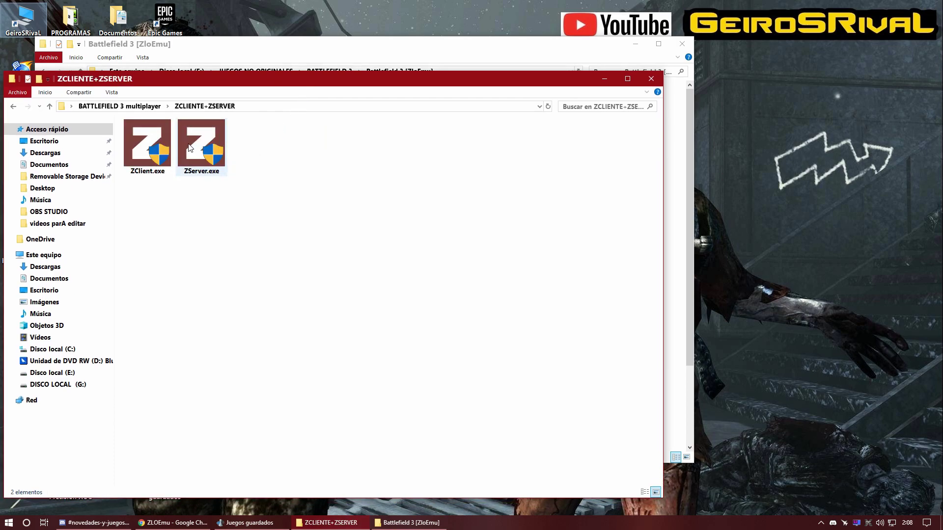
{"action": "left_click_drag", "start_coordinate": [373, 234], "coordinate": [164, 142]}
{"action": "right_click", "coordinate": [163, 142]}
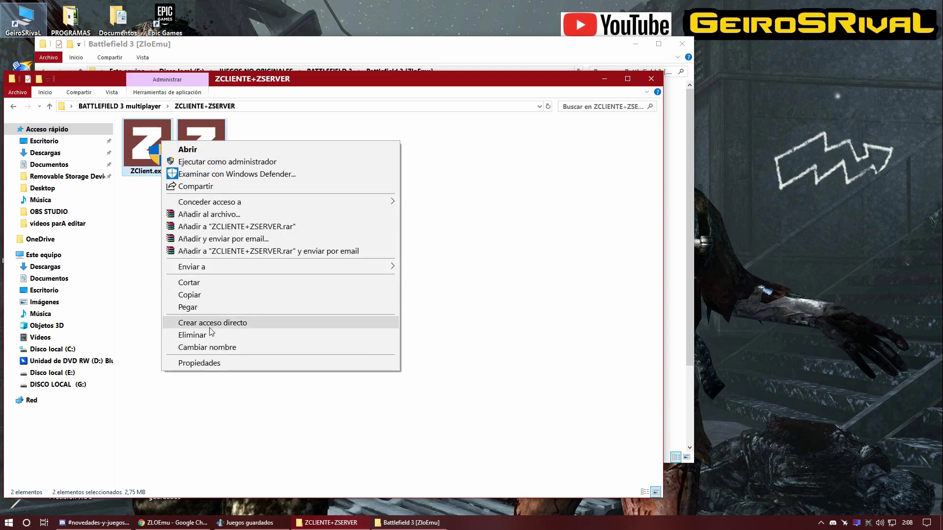
{"action": "left_click", "coordinate": [197, 296]}
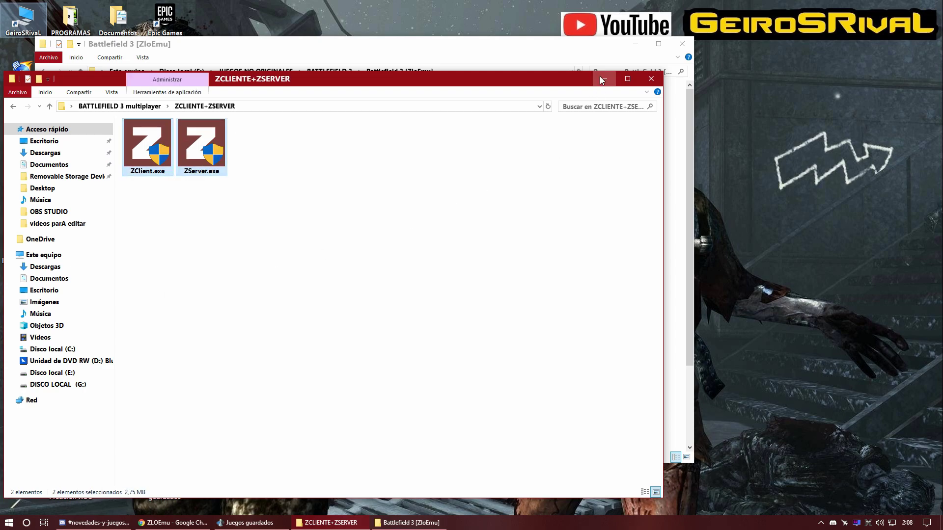
Step: Paste both into Battlefield 3 [ZloEmu], overwriting ZClient.exe, then return to BATTLEFIELD 3 multiplayer
{"action": "left_click", "coordinate": [601, 78]}
{"action": "right_click", "coordinate": [491, 200]}
{"action": "left_click", "coordinate": [516, 278]}
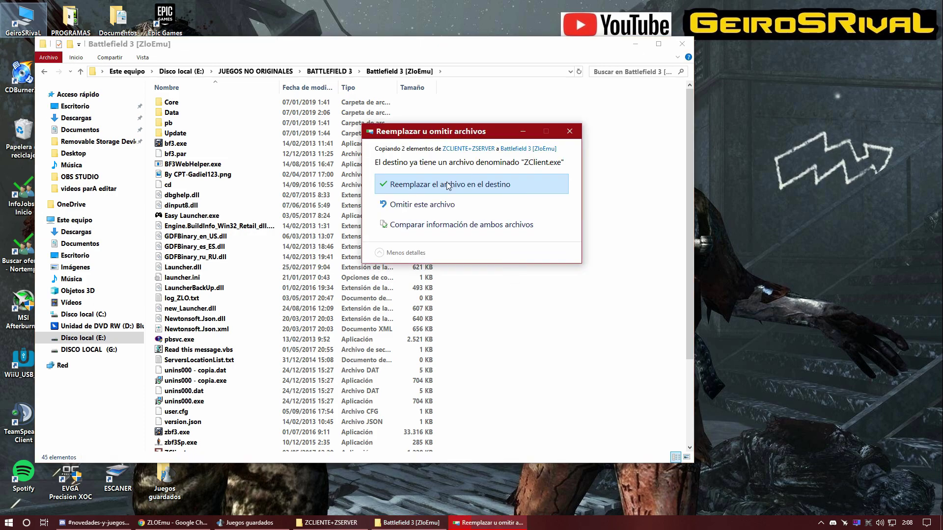
{"action": "left_click", "coordinate": [447, 184]}
{"action": "left_click", "coordinate": [411, 523]}
{"action": "left_click", "coordinate": [331, 523]}
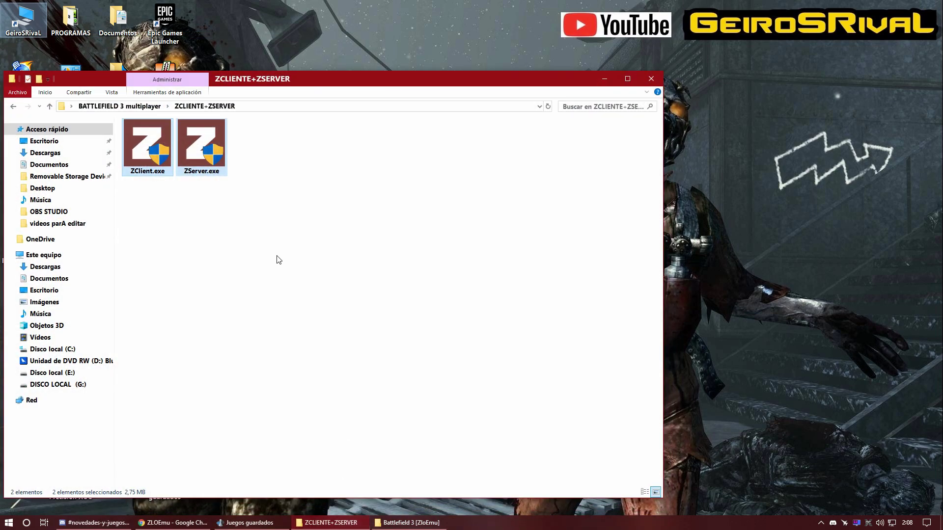
{"action": "left_click", "coordinate": [13, 107]}
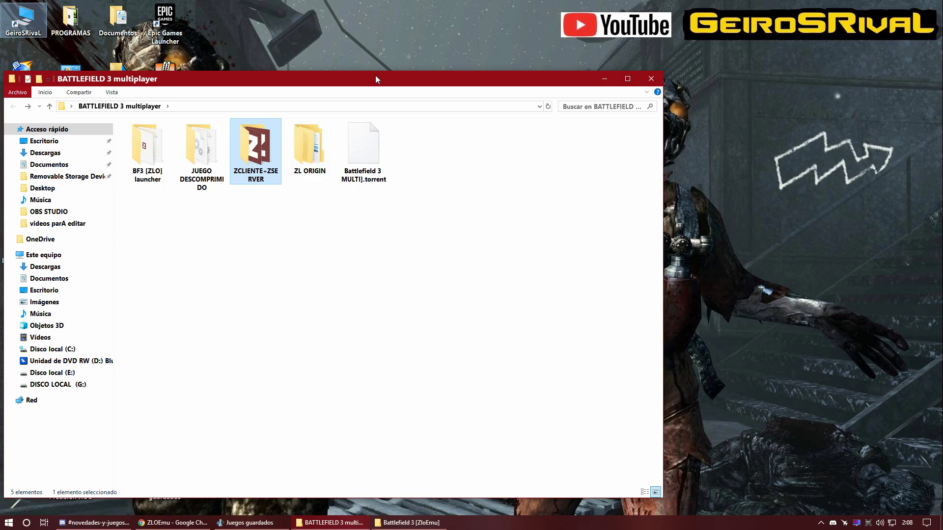
Step: Move the Explorer window aside and bring the ZLOEmu site in Chrome to the front
{"action": "left_click_drag", "start_coordinate": [370, 83], "coordinate": [362, 85]}
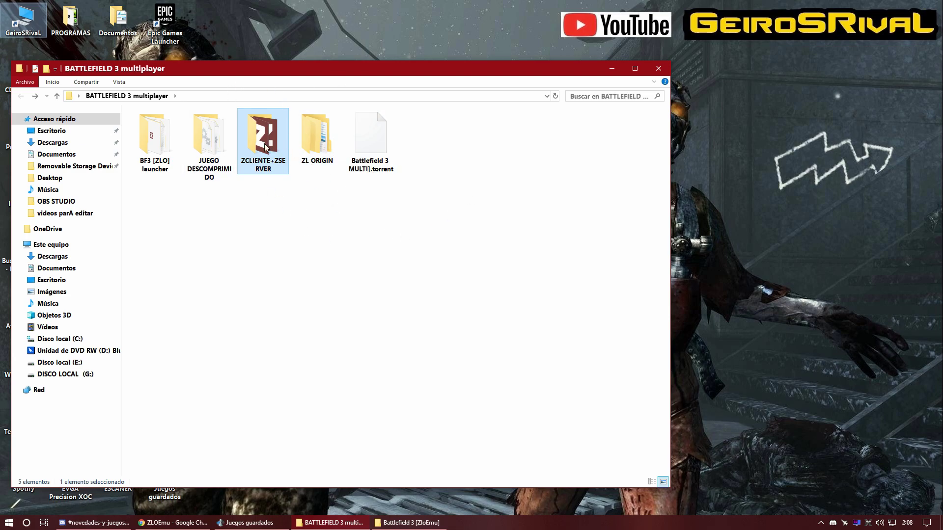
{"action": "left_click_drag", "start_coordinate": [360, 72], "coordinate": [369, 63]}
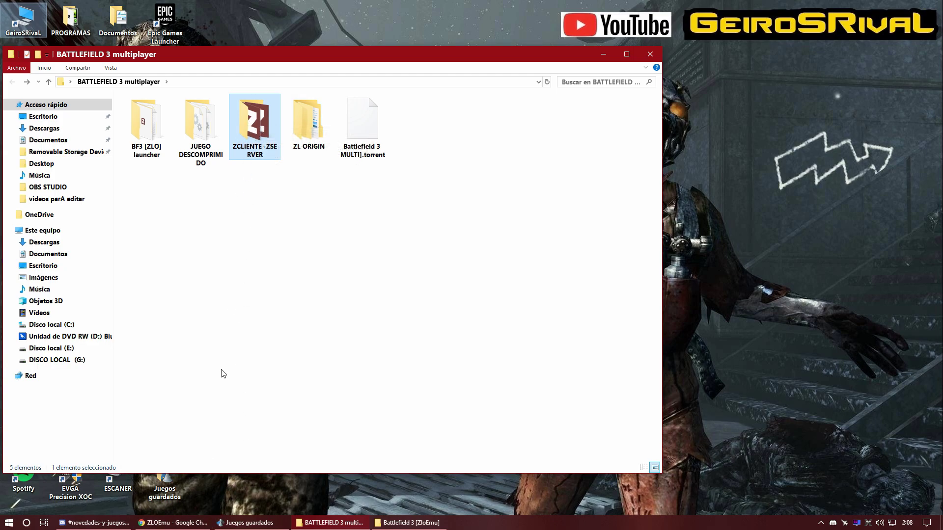
{"action": "left_click", "coordinate": [173, 522]}
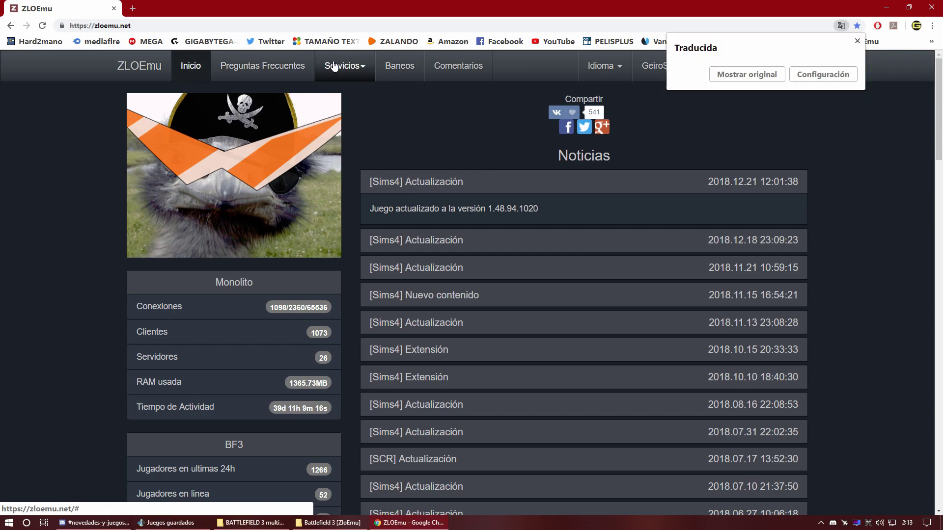
Step: Expand '¿Cómo instalar ZClient?' in the ZClient FAQ, cancel the ZClient.exe download, minimize Chrome
{"action": "left_click", "coordinate": [272, 65]}
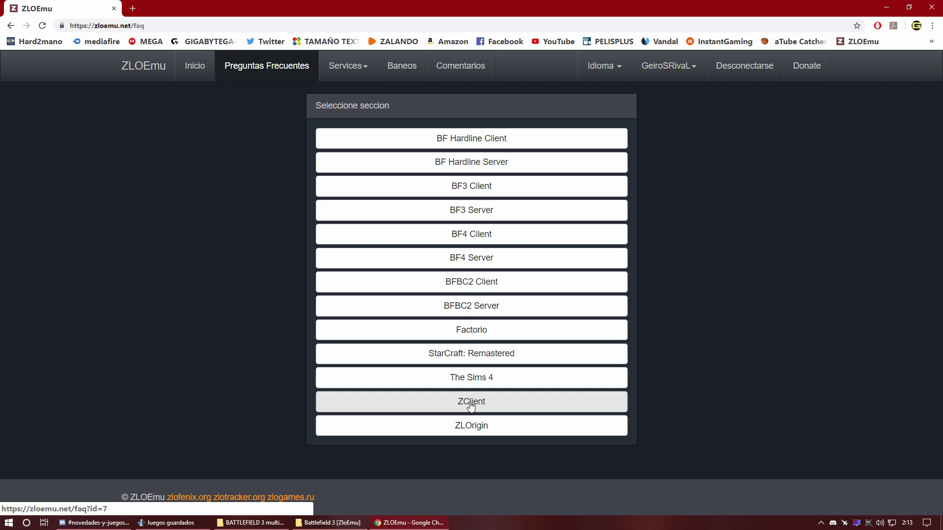
{"action": "left_click", "coordinate": [471, 405]}
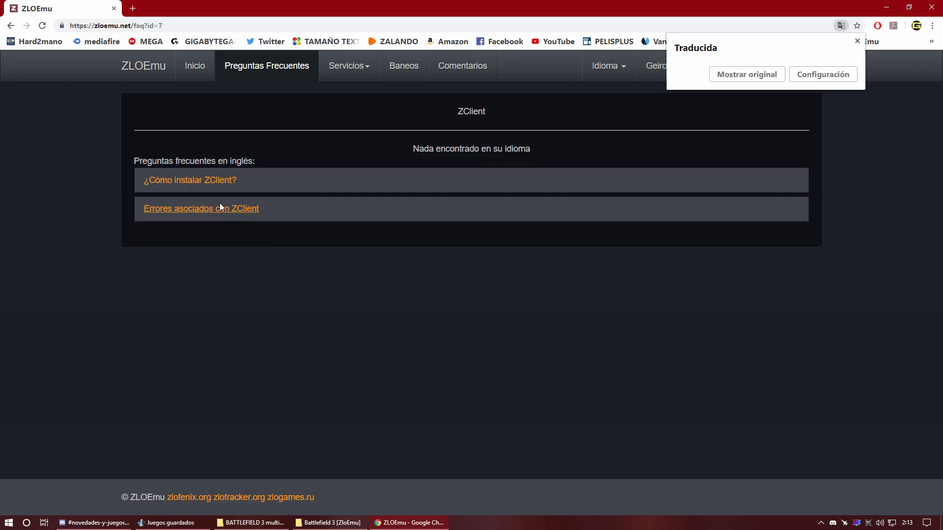
{"action": "left_click", "coordinate": [184, 182]}
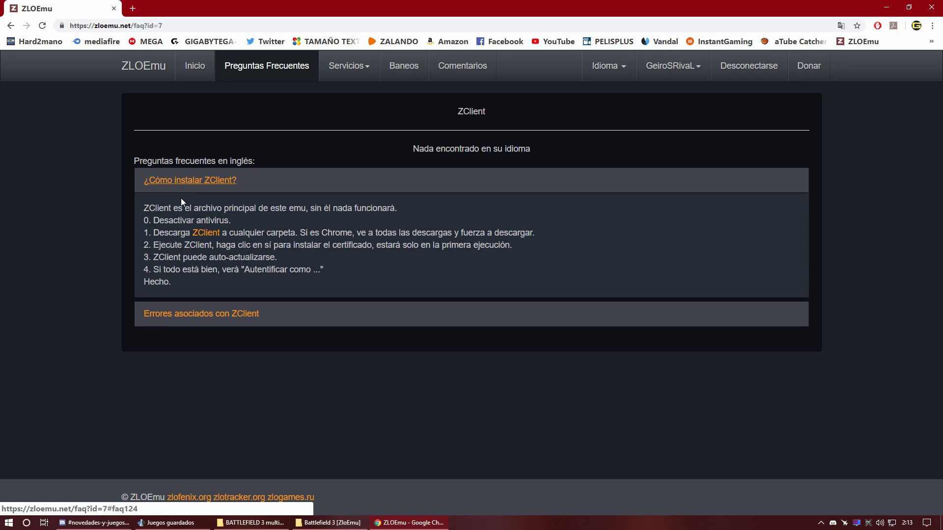
{"action": "left_click", "coordinate": [212, 234]}
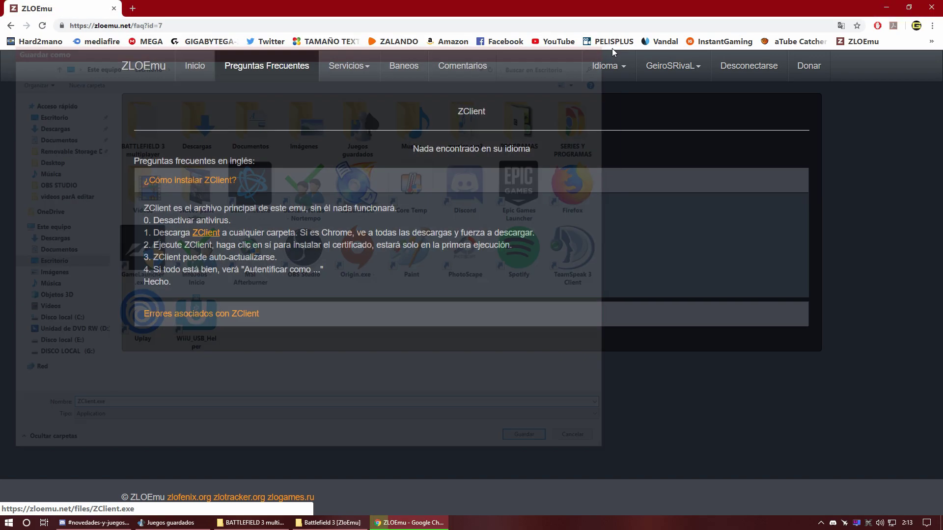
{"action": "left_click", "coordinate": [607, 47]}
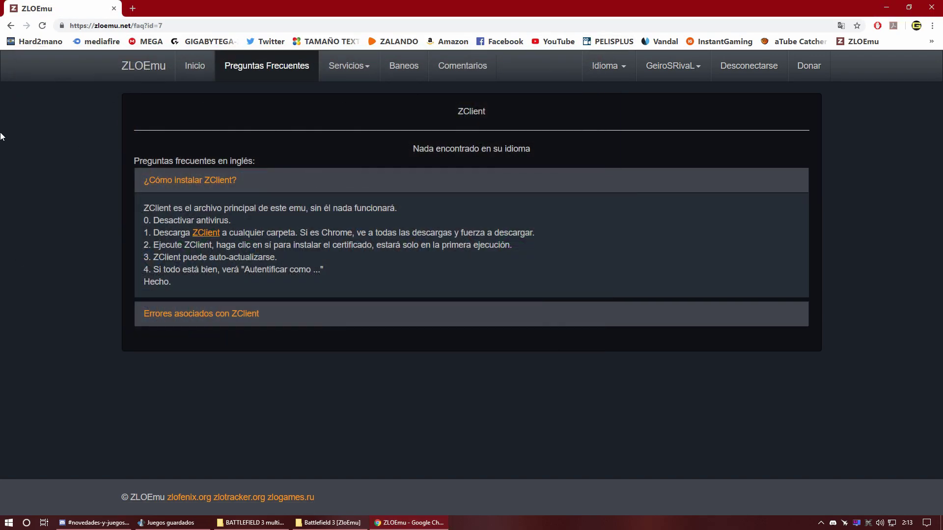
{"action": "left_click", "coordinate": [888, 9]}
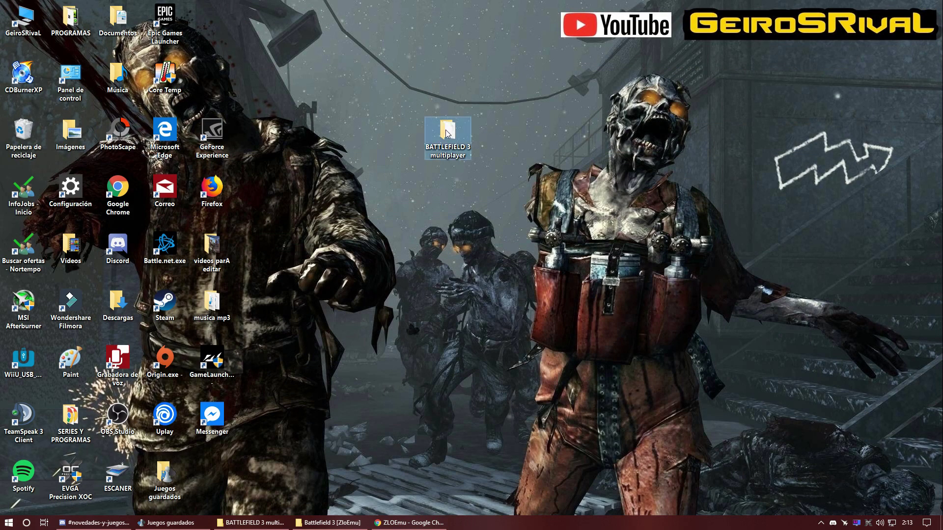
Step: Copy ZClient.exe and ZServer.exe from BATTLEFIELD 3 multiplayer's ZCLIENTE+ZSERVER folder
{"action": "double_click", "coordinate": [447, 132]}
{"action": "double_click", "coordinate": [265, 133]}
{"action": "left_click_drag", "start_coordinate": [484, 219], "coordinate": [137, 103]}
{"action": "right_click", "coordinate": [144, 109]}
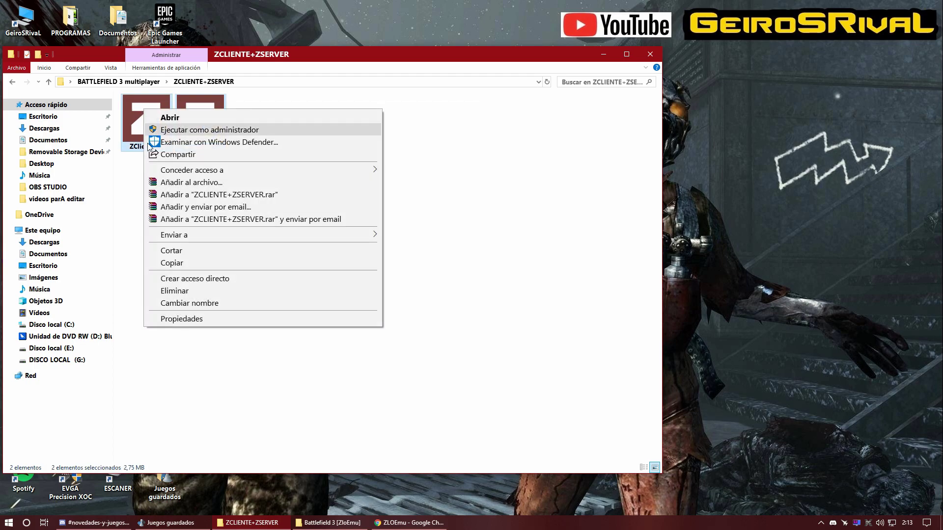
{"action": "left_click", "coordinate": [188, 263]}
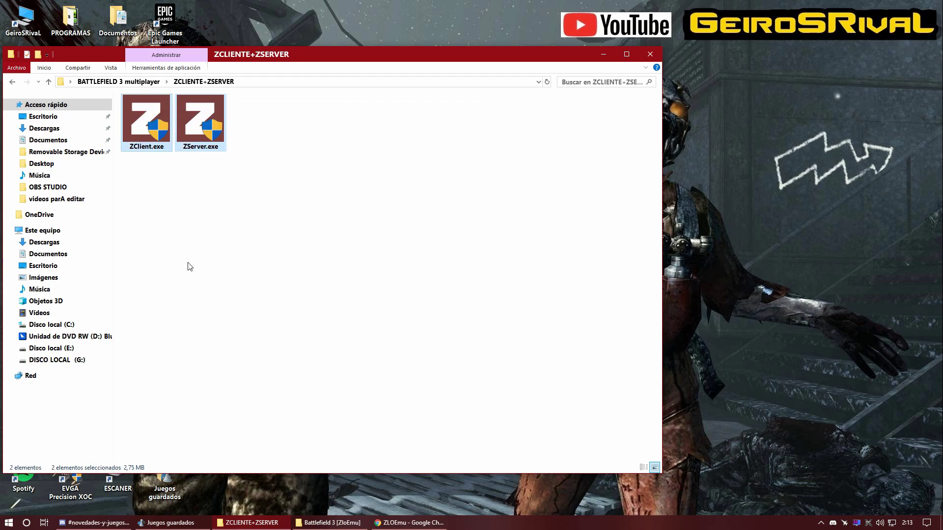
Step: Paste them into Battlefield 3 [ZloEmu], replacing the existing files
{"action": "left_click", "coordinate": [650, 54]}
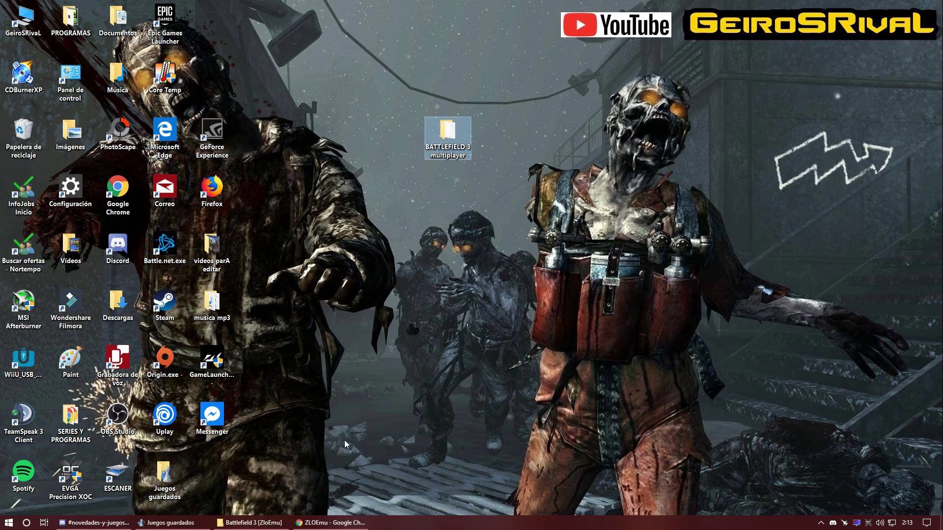
{"action": "left_click", "coordinate": [253, 522]}
{"action": "left_click", "coordinate": [583, 197]}
{"action": "right_click", "coordinate": [542, 220]}
{"action": "left_click", "coordinate": [571, 296]}
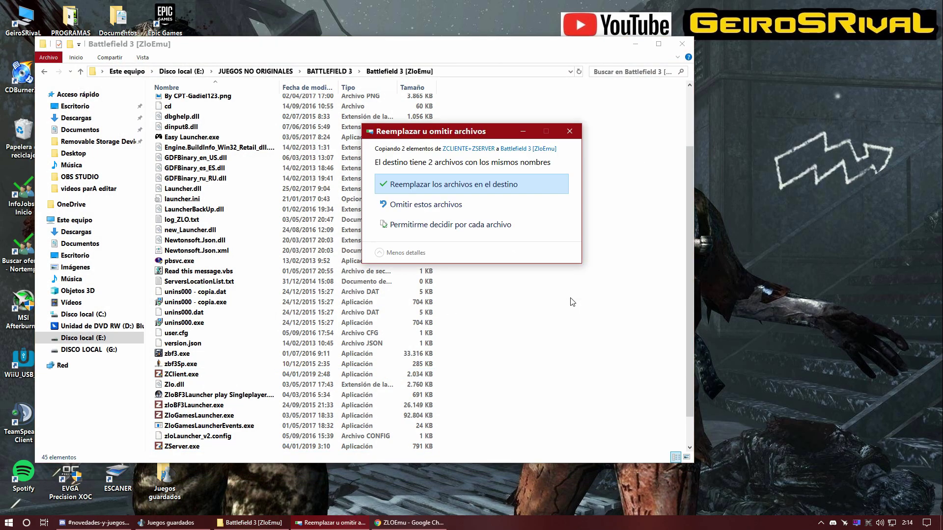
{"action": "left_click", "coordinate": [456, 184]}
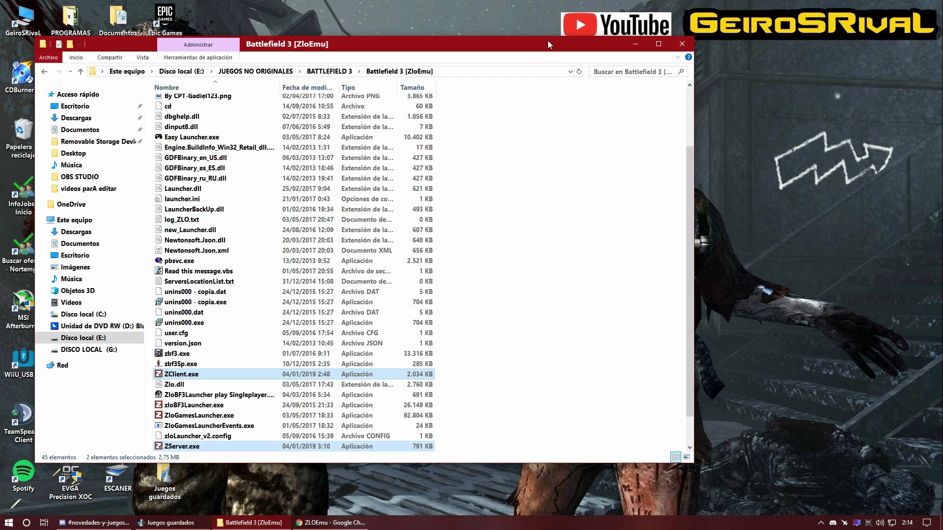
Step: Review the game folder's contents, then reopen BATTLEFIELD 3 multiplayer from the desktop
{"action": "left_click_drag", "start_coordinate": [548, 44], "coordinate": [554, 47]}
{"action": "scroll", "coordinate": [568, 237], "scroll_direction": "down", "scroll_amount": 1}
{"action": "scroll", "coordinate": [568, 244], "scroll_direction": "down", "scroll_amount": 1}
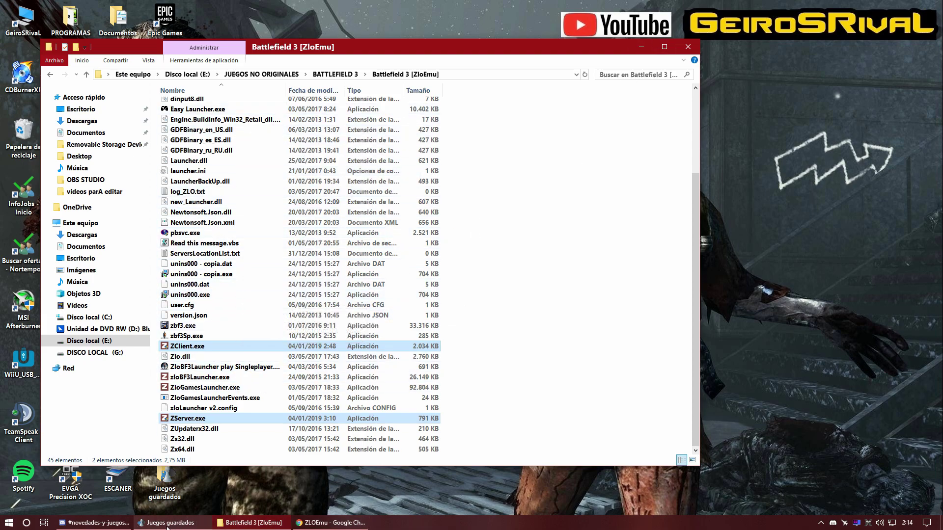
{"action": "left_click", "coordinate": [638, 48]}
{"action": "double_click", "coordinate": [445, 132]}
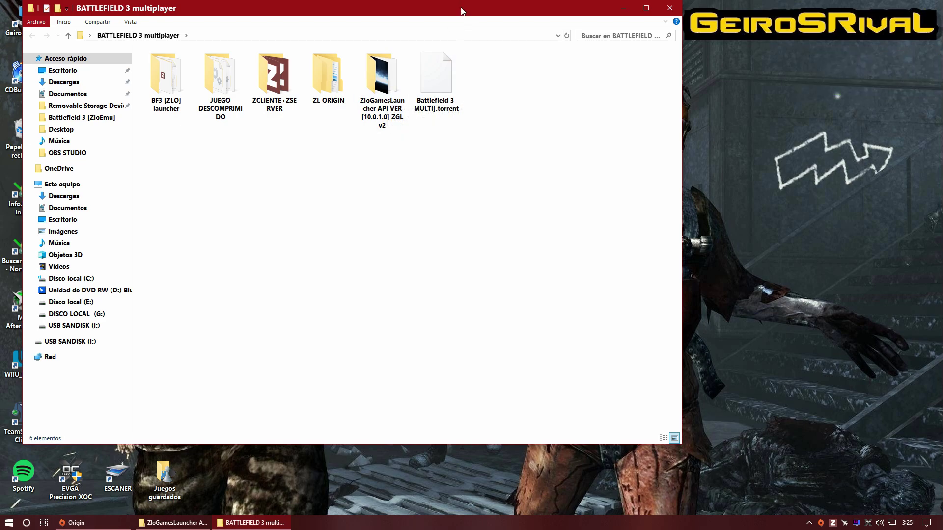
Step: Copy all seven files in the ZloGamesLauncher API VER [10.0.1.0] ZGL v2 folder
{"action": "left_click_drag", "start_coordinate": [462, 9], "coordinate": [459, 26]}
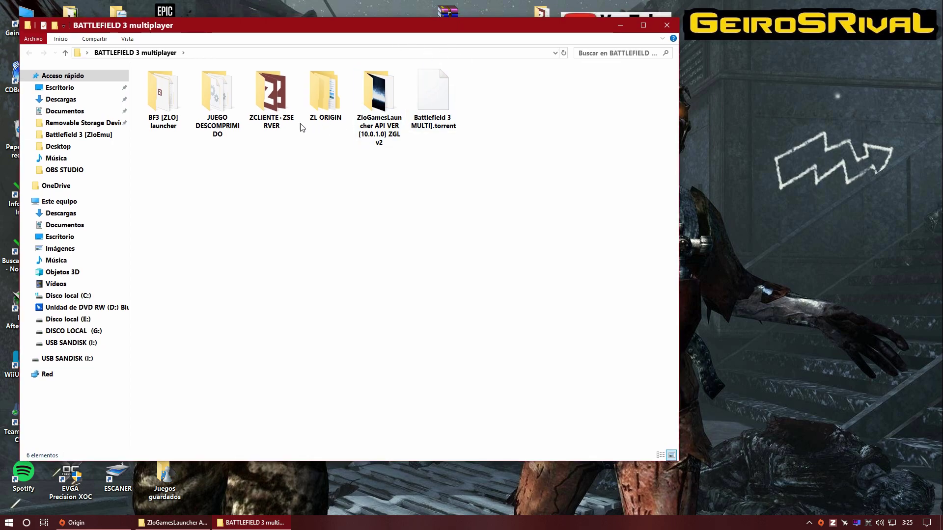
{"action": "double_click", "coordinate": [382, 97]}
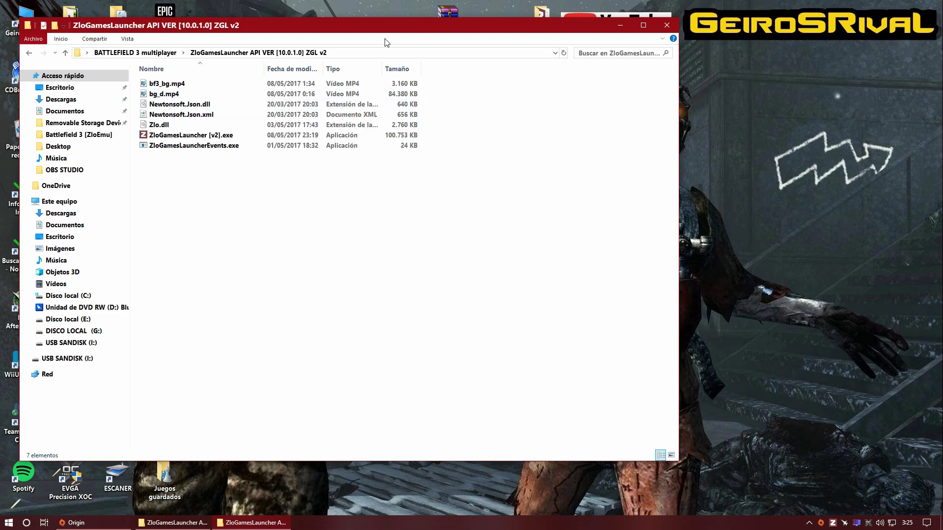
{"action": "left_click_drag", "start_coordinate": [331, 244], "coordinate": [186, 83]}
{"action": "right_click", "coordinate": [185, 84]}
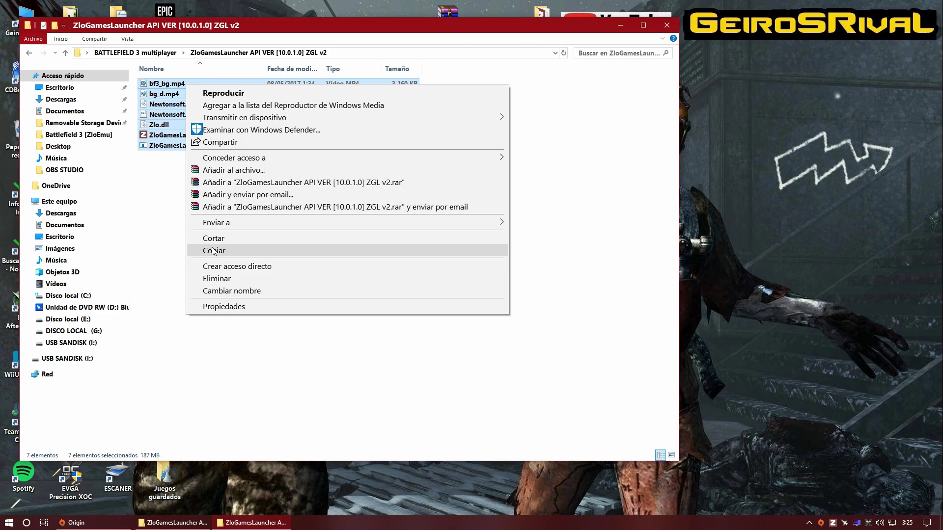
{"action": "left_click", "coordinate": [504, 63]}
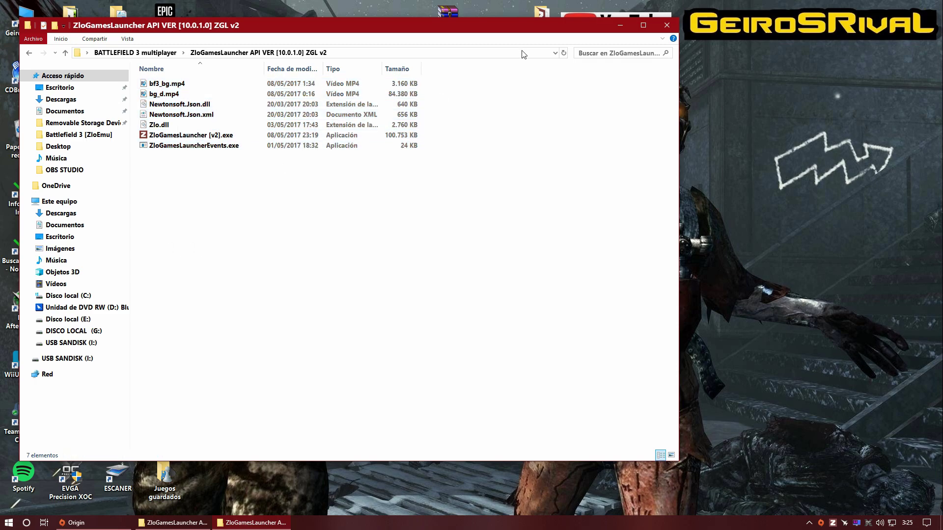
Step: Browse to E:\JUEGOS NO ORIGINALES\BATTLEFIELD 3\Battlefield 3 [ZloEmu] without pasting yet
{"action": "left_click", "coordinate": [666, 23]}
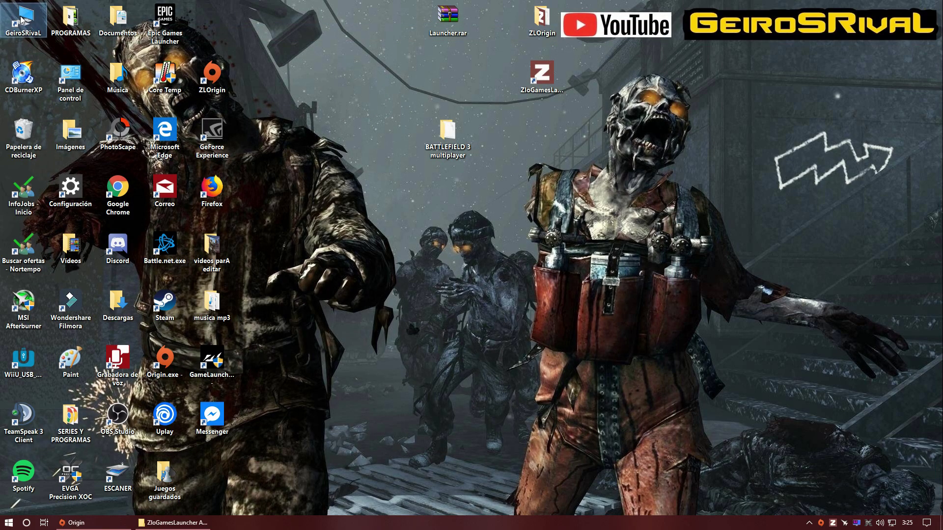
{"action": "double_click", "coordinate": [21, 20]}
{"action": "double_click", "coordinate": [451, 107]}
{"action": "left_click", "coordinate": [251, 93]}
{"action": "double_click", "coordinate": [251, 93]}
{"action": "double_click", "coordinate": [172, 92]}
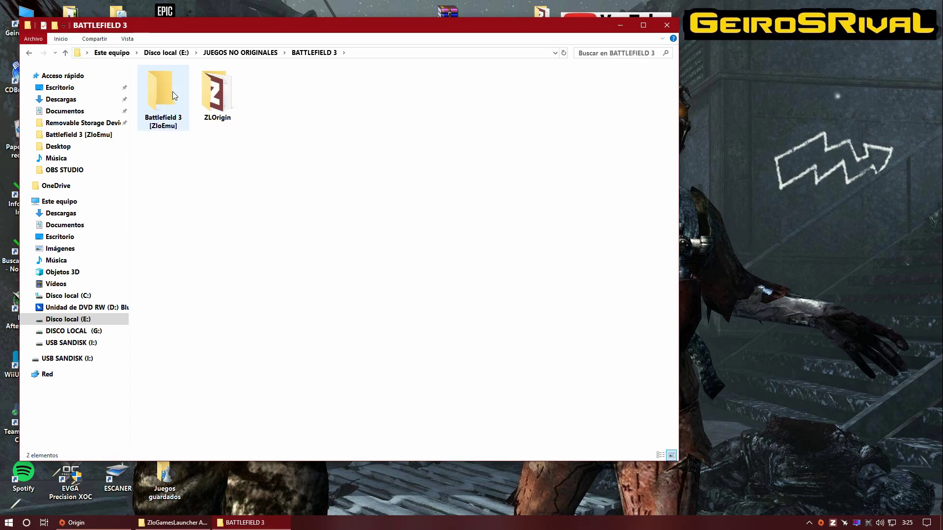
{"action": "double_click", "coordinate": [169, 91]}
{"action": "right_click", "coordinate": [511, 186]}
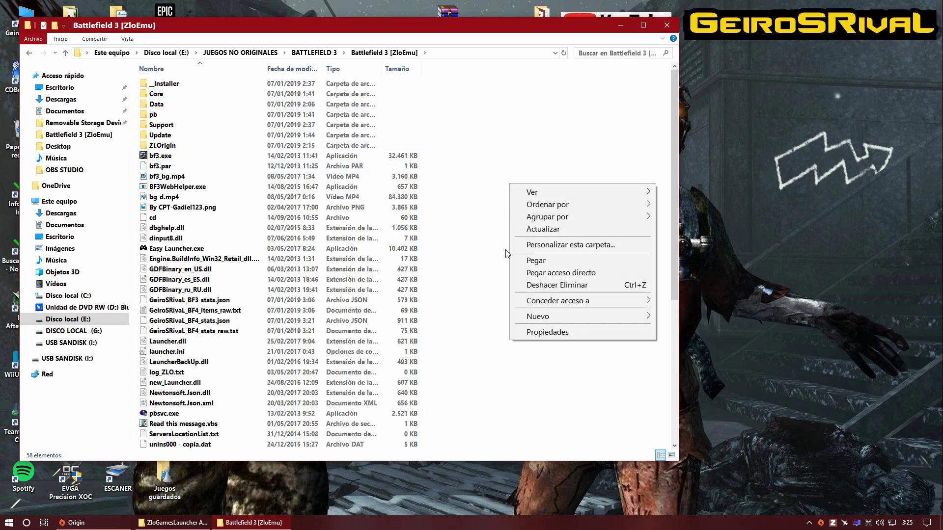
{"action": "left_click", "coordinate": [515, 121]}
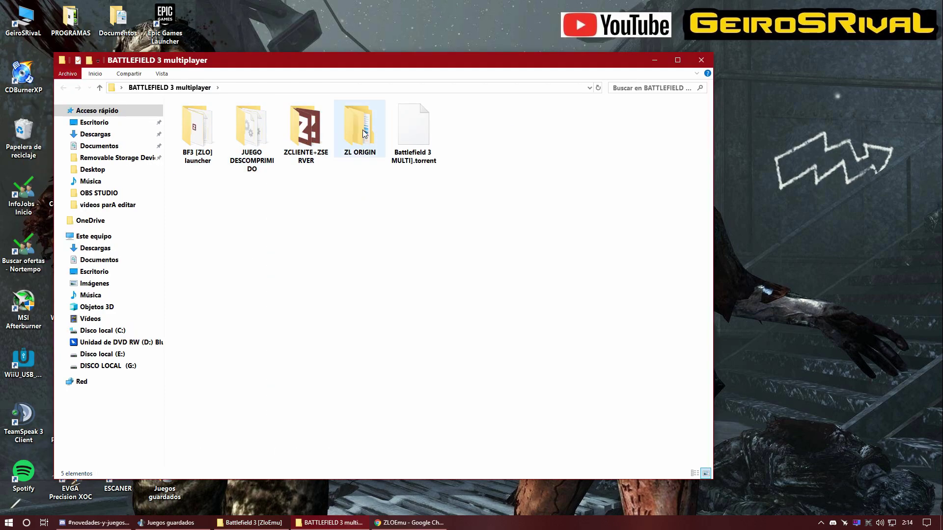
Step: Extract ZLOriginSetup.zip inside ZL ORIGIN and run setup.exe from the ZLOrigin folder
{"action": "left_click", "coordinate": [364, 134]}
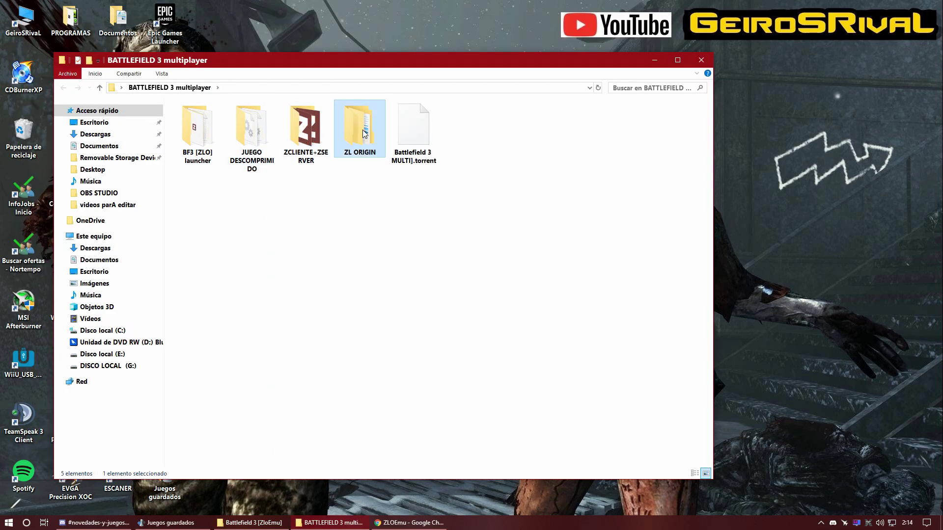
{"action": "left_click_drag", "start_coordinate": [466, 64], "coordinate": [458, 71]}
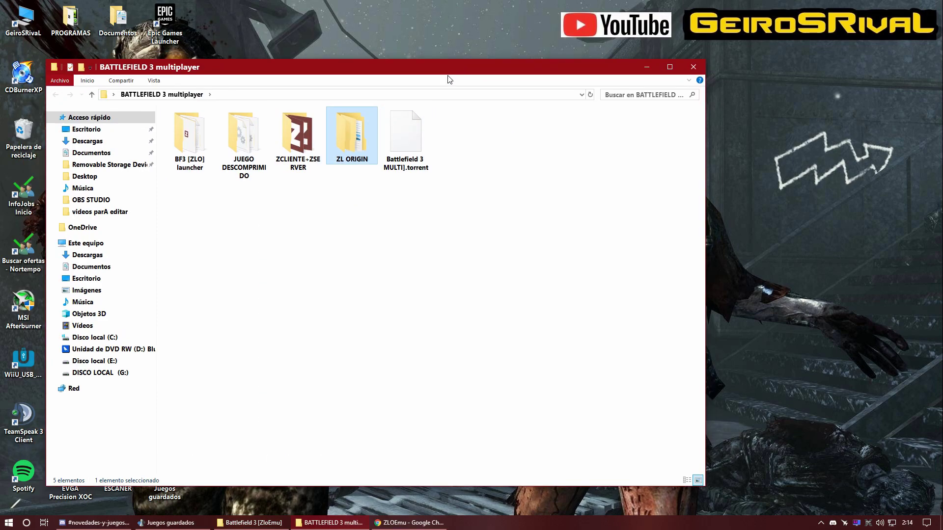
{"action": "double_click", "coordinate": [353, 140]}
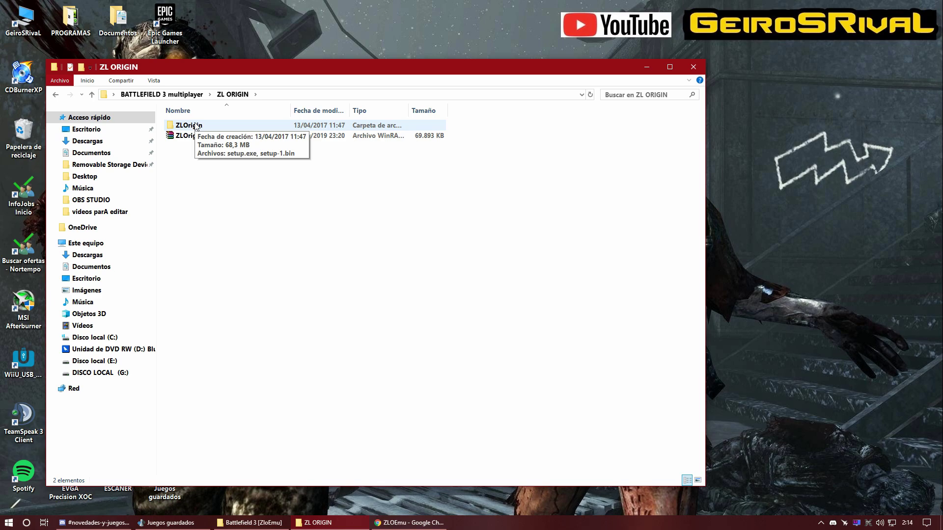
{"action": "double_click", "coordinate": [192, 126]}
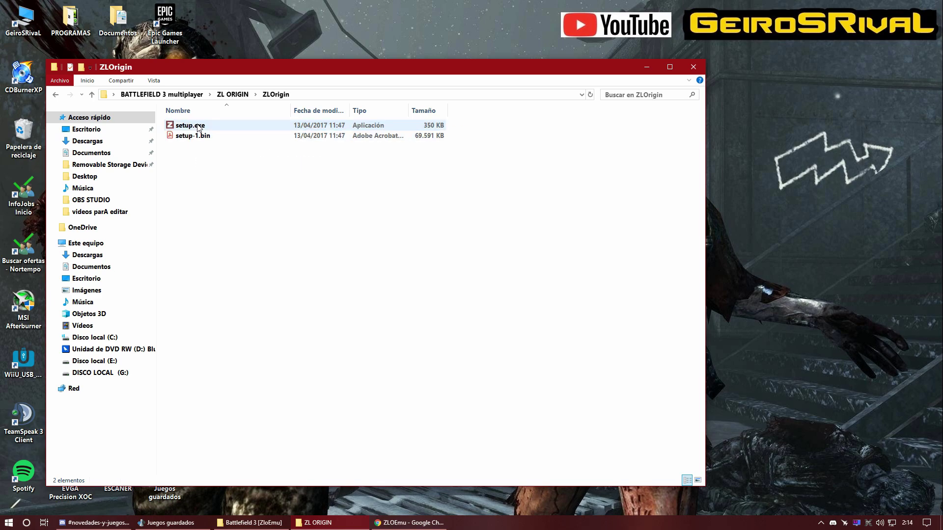
{"action": "key", "text": "BackSpace"}
{"action": "left_click", "coordinate": [216, 138]}
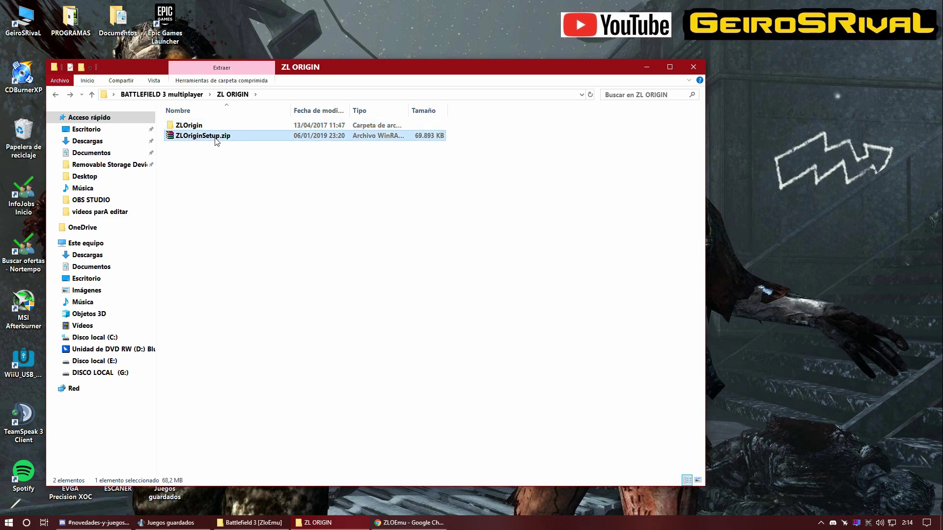
{"action": "right_click", "coordinate": [216, 141]}
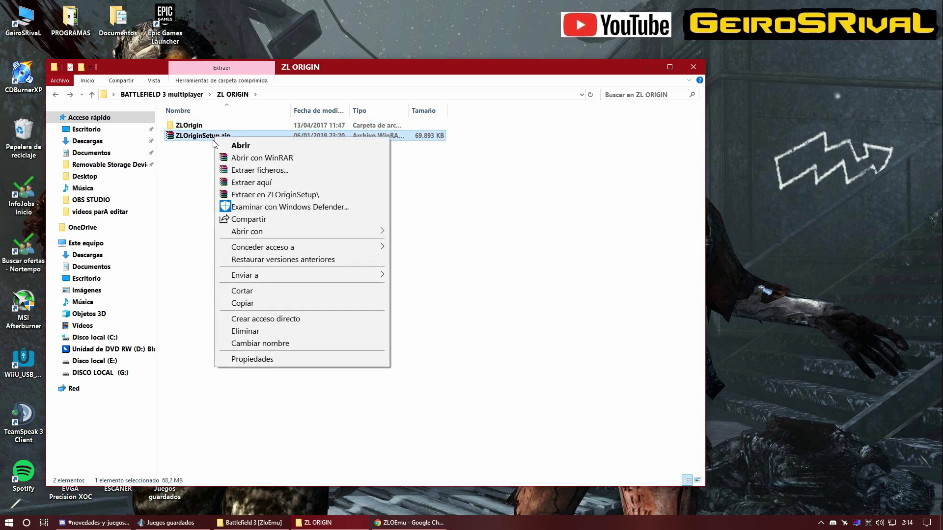
{"action": "left_click", "coordinate": [225, 183]}
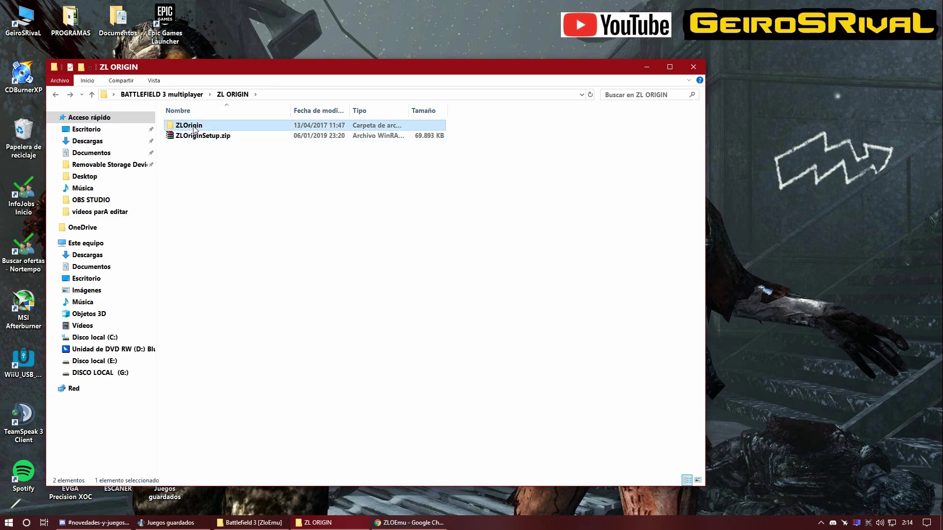
{"action": "double_click", "coordinate": [194, 126]}
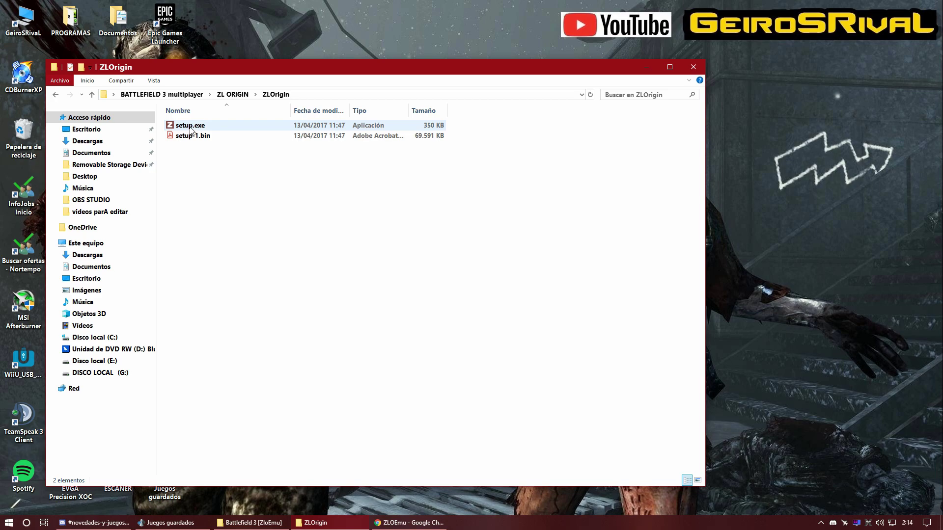
{"action": "double_click", "coordinate": [197, 126]}
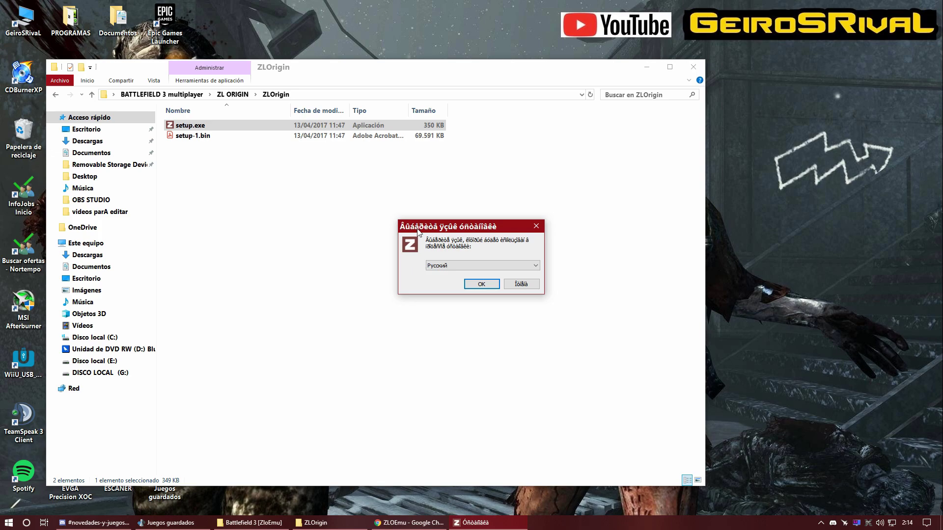
Step: Close the ZLOrigin folder window and pick English as the installer language
{"action": "left_click_drag", "start_coordinate": [464, 229], "coordinate": [421, 220]}
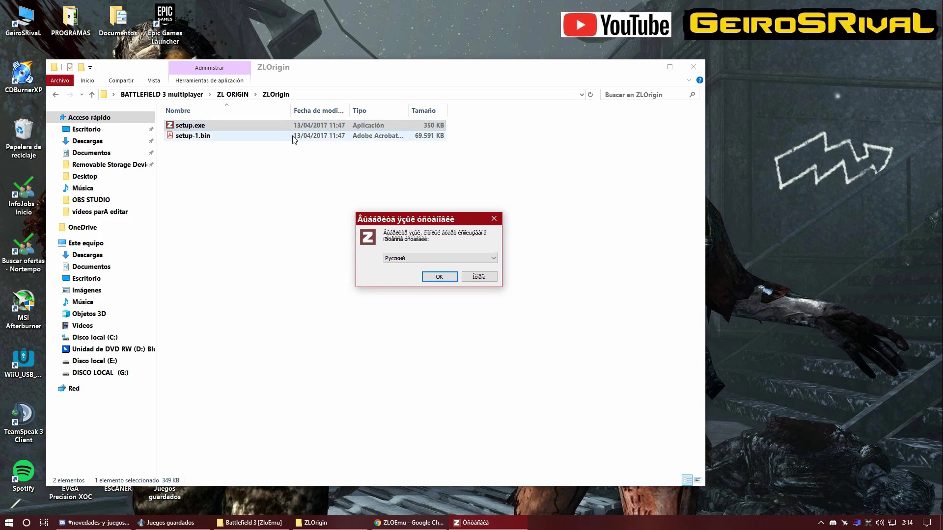
{"action": "left_click_drag", "start_coordinate": [376, 71], "coordinate": [676, 277]}
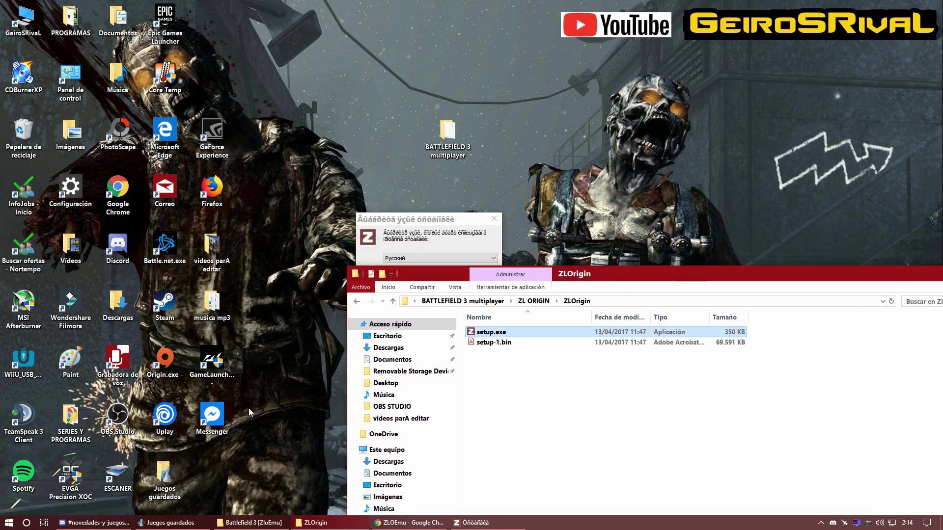
{"action": "left_click", "coordinate": [164, 361]}
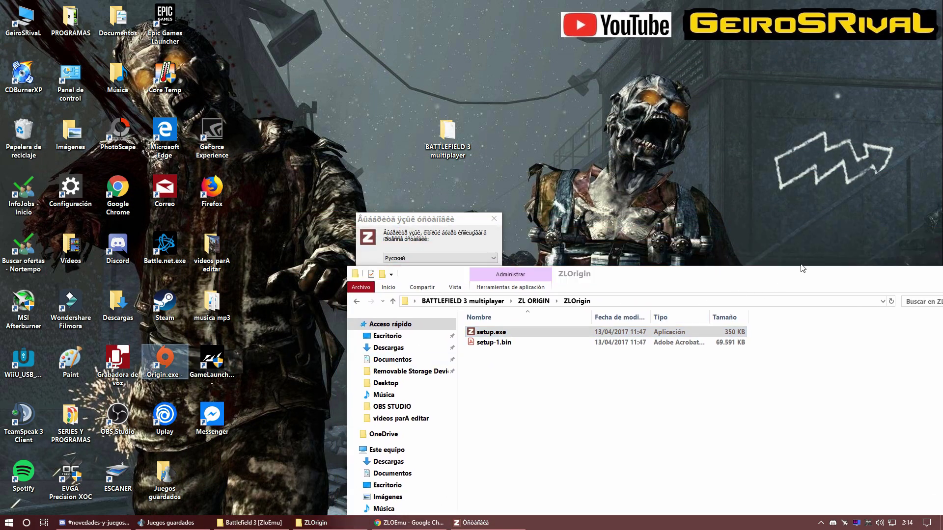
{"action": "left_click_drag", "start_coordinate": [811, 276], "coordinate": [599, 255]}
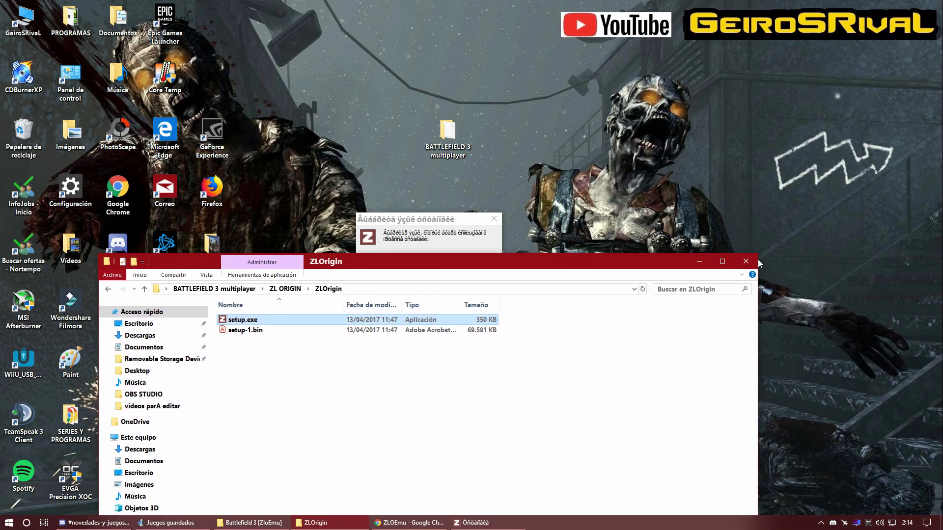
{"action": "left_click", "coordinate": [752, 262]}
{"action": "left_click", "coordinate": [412, 257]}
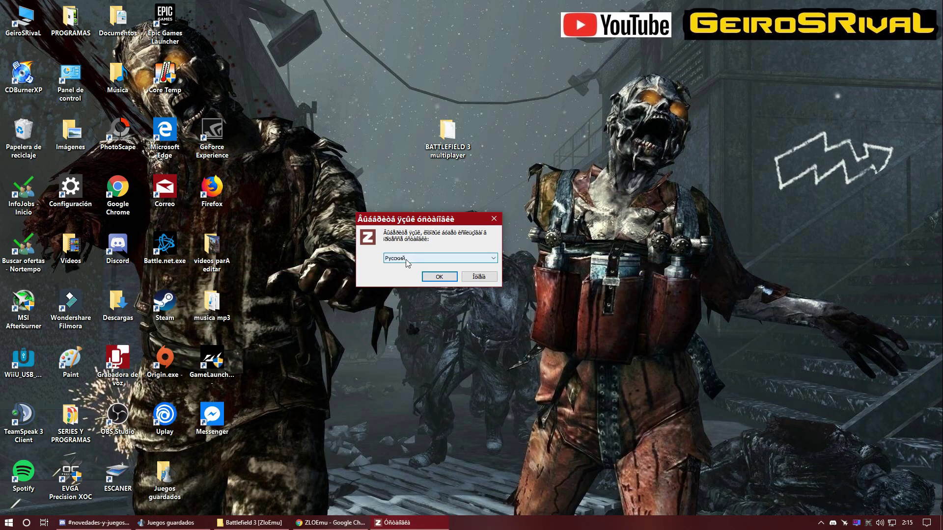
{"action": "left_click", "coordinate": [400, 271]}
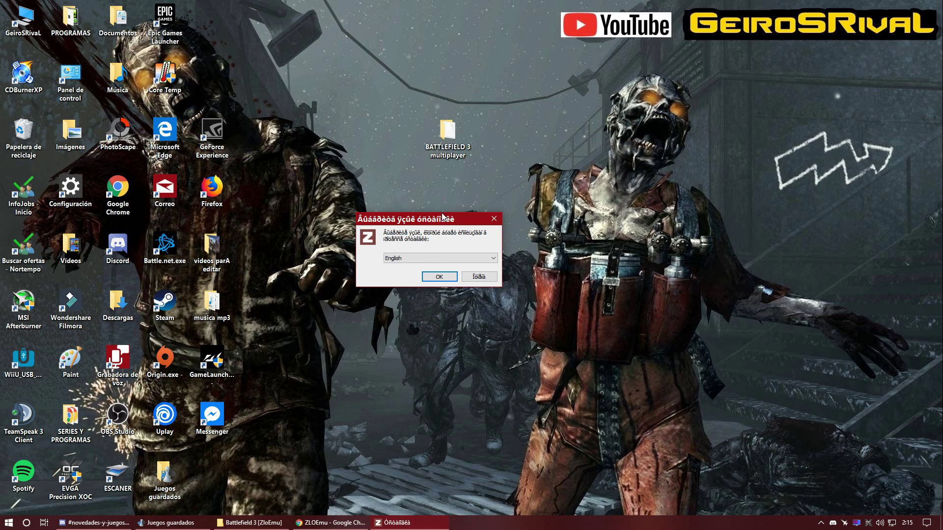
{"action": "left_click", "coordinate": [439, 277]}
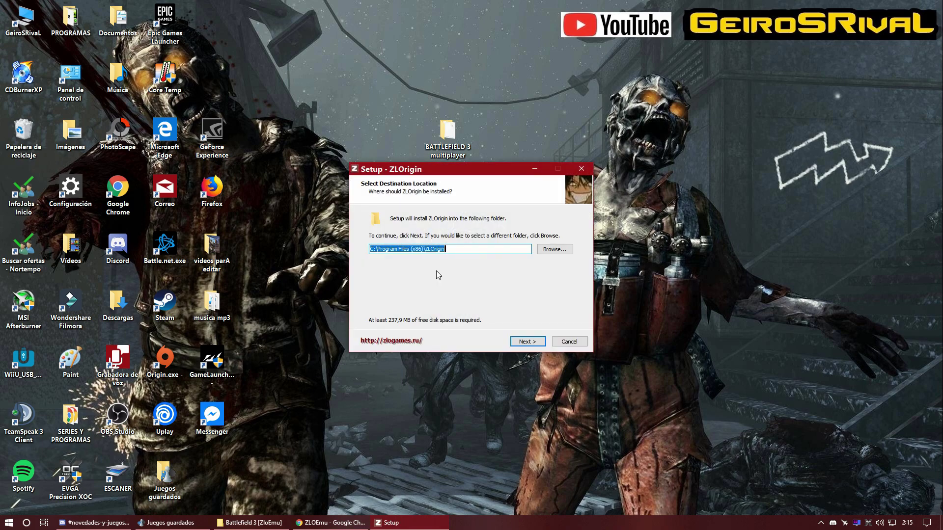
Step: Set the install location to E:\JUEGOS NO ORIGINALES\BATTLEFIELD 3
{"action": "left_click", "coordinate": [556, 251]}
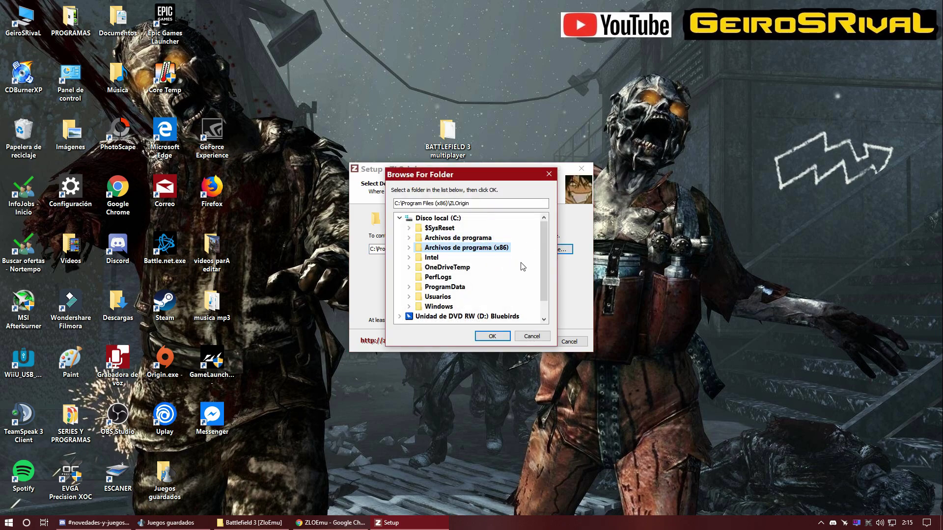
{"action": "left_click", "coordinate": [399, 218]}
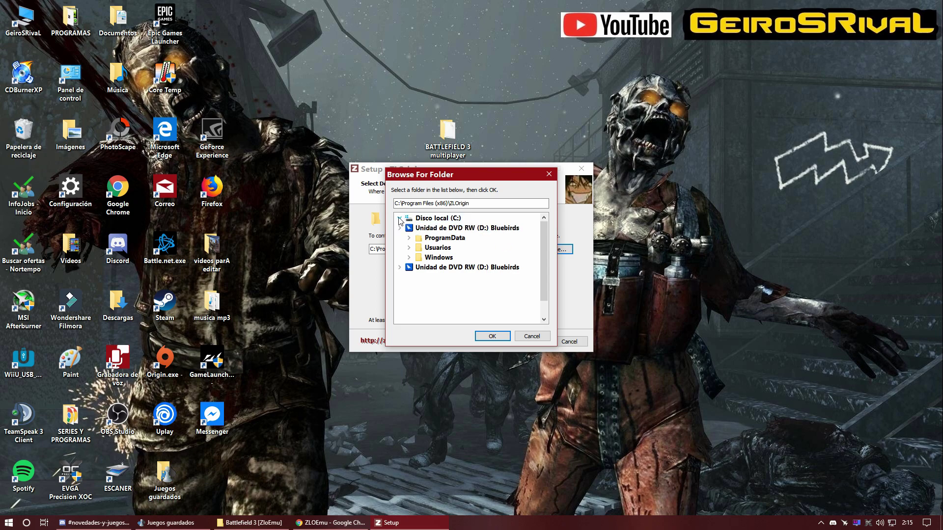
{"action": "left_click", "coordinate": [400, 237]}
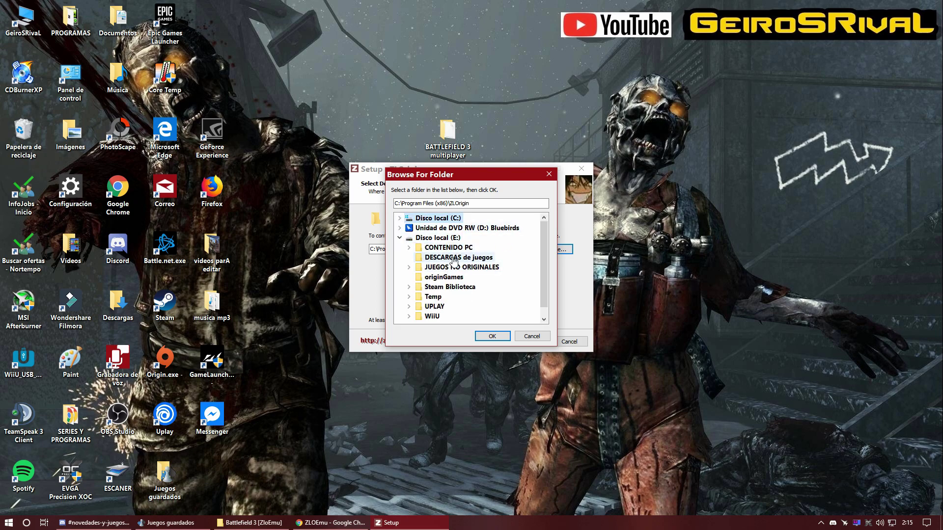
{"action": "left_click", "coordinate": [435, 267]}
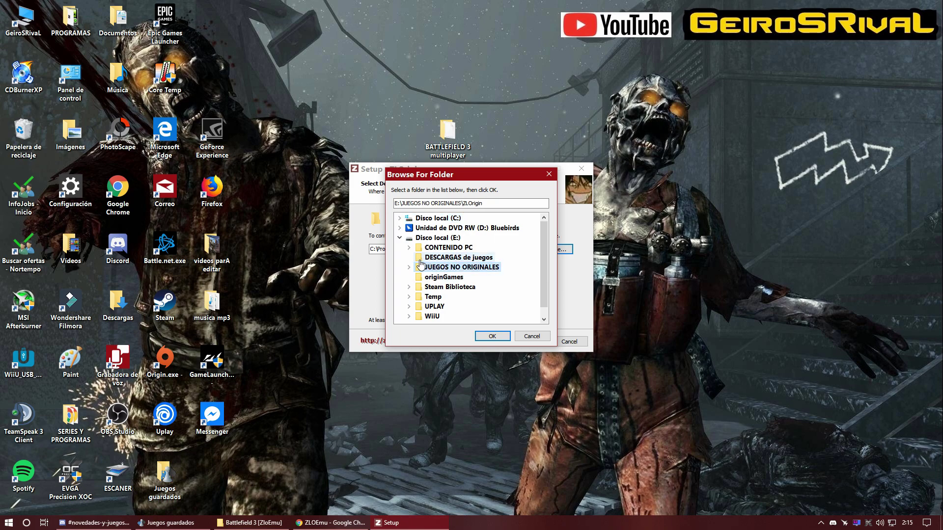
{"action": "left_click", "coordinate": [410, 267]}
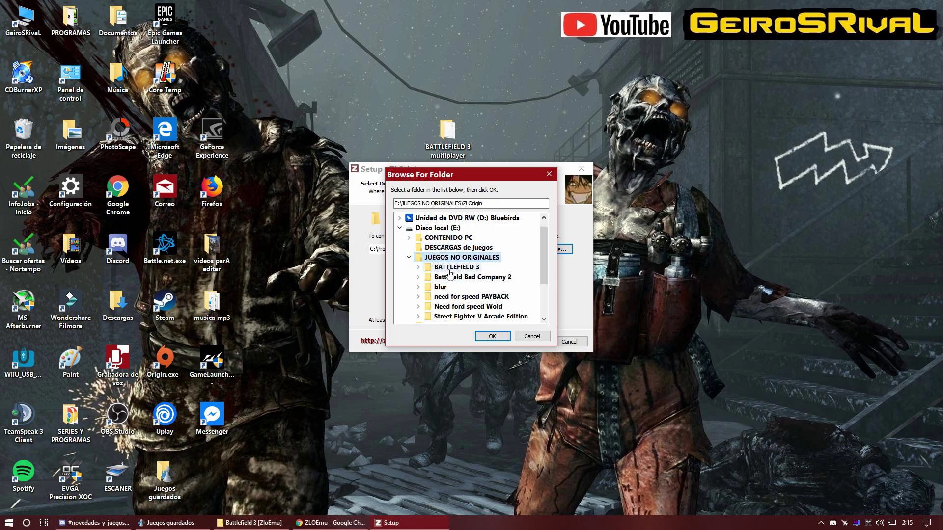
{"action": "left_click", "coordinate": [446, 267]}
{"action": "left_click", "coordinate": [489, 336]}
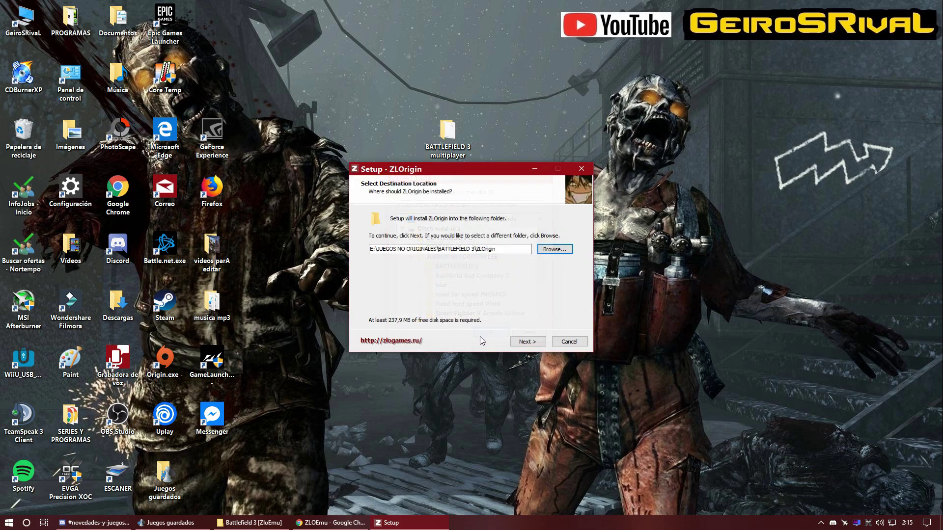
Step: Skip the Start Menu folder, install and finish, then open the Battlefield 3 [ZloEmu] folder
{"action": "left_click", "coordinate": [528, 343]}
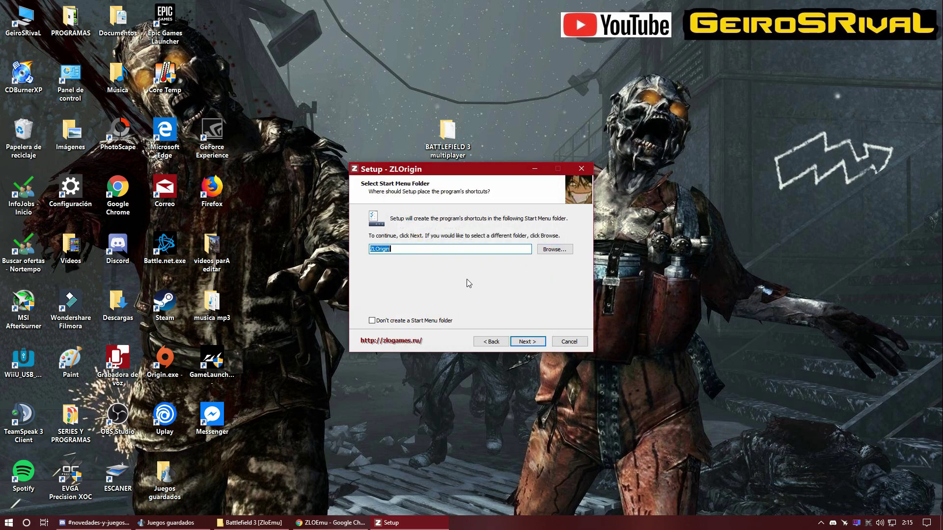
{"action": "left_click", "coordinate": [386, 323]}
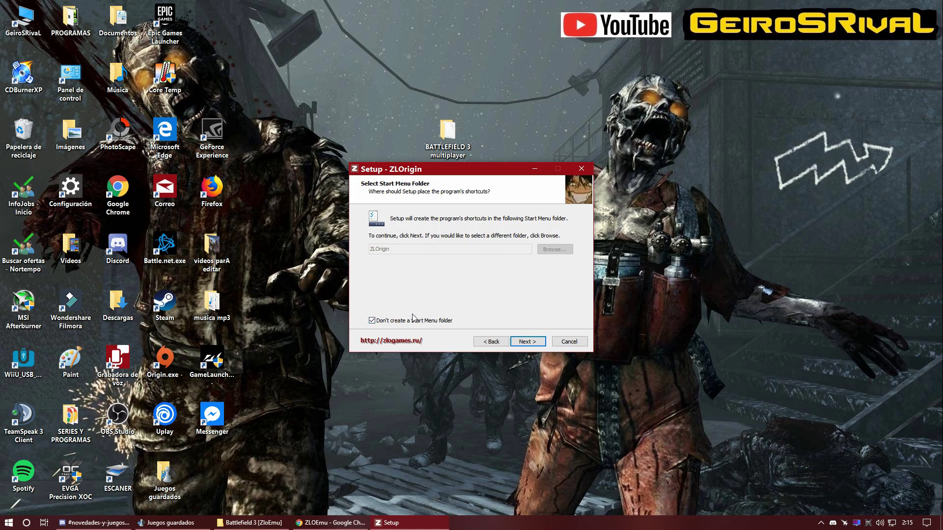
{"action": "left_click", "coordinate": [527, 342]}
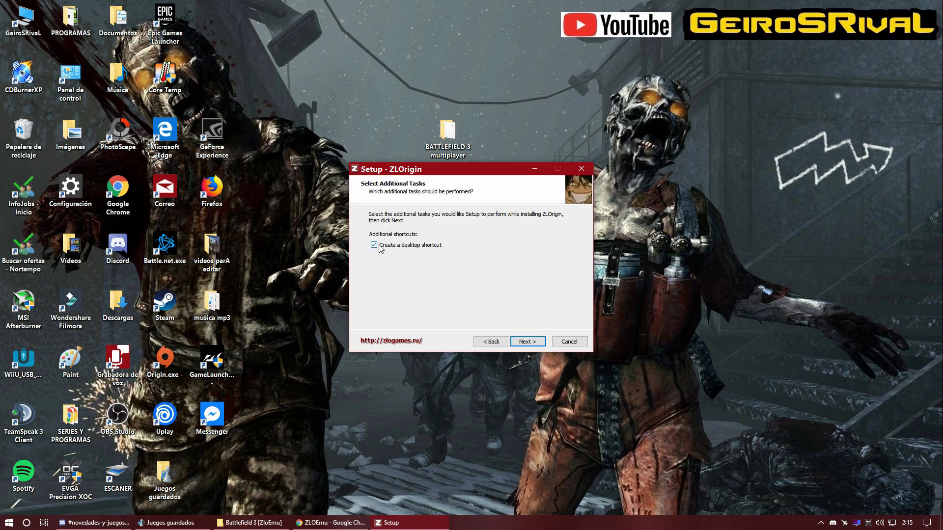
{"action": "left_click", "coordinate": [528, 342]}
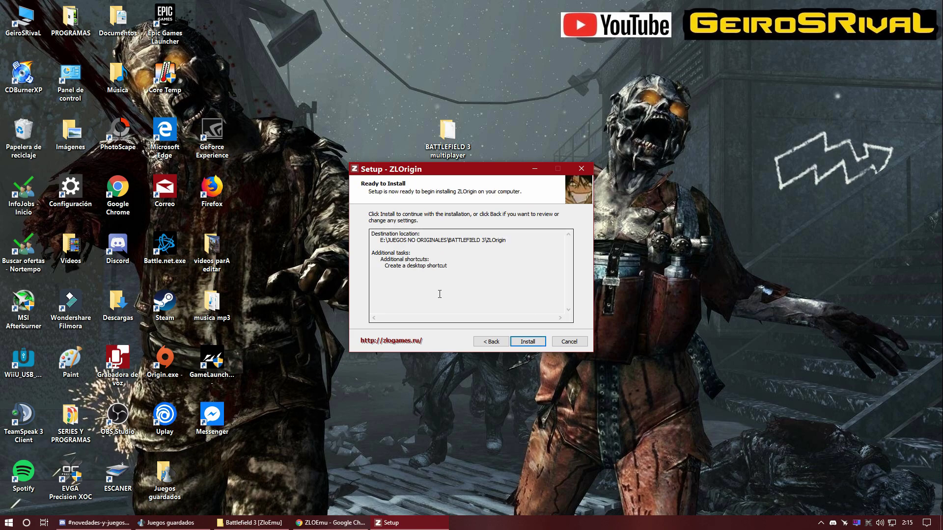
{"action": "left_click", "coordinate": [522, 342]}
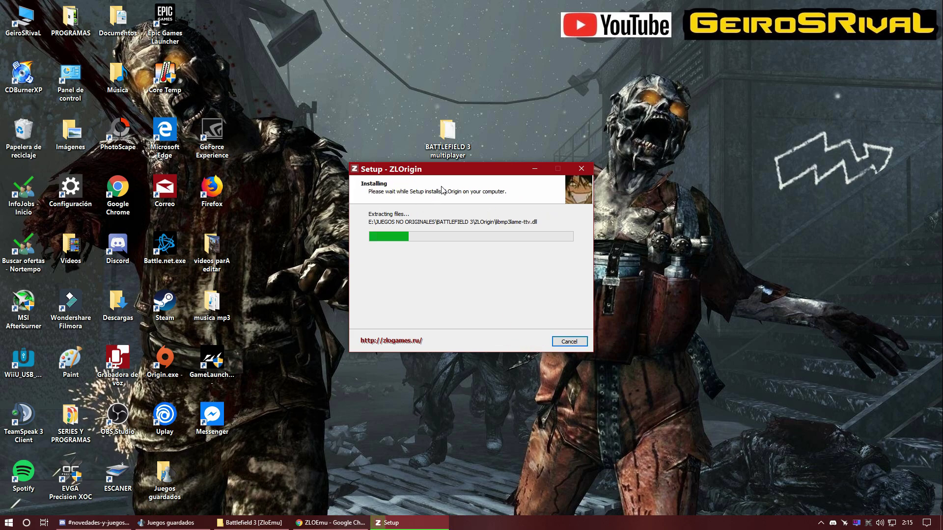
{"action": "left_click_drag", "start_coordinate": [461, 173], "coordinate": [472, 225]}
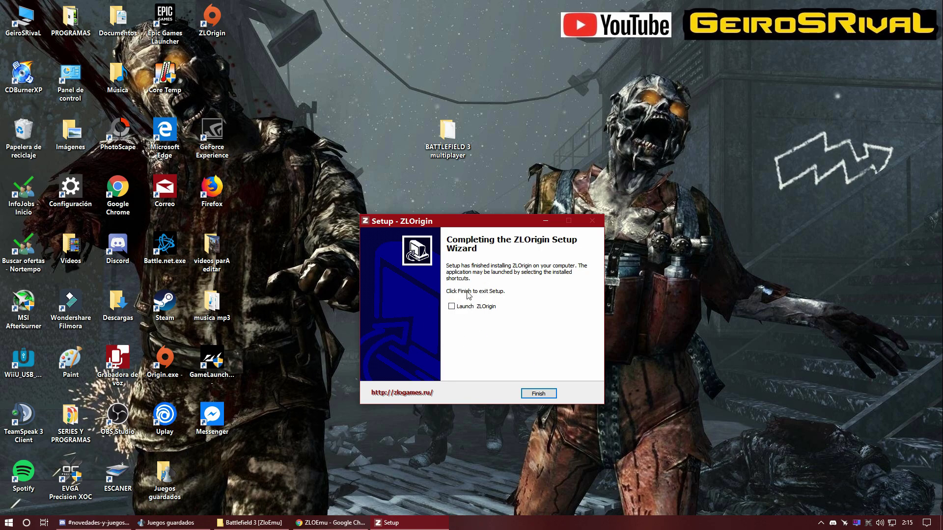
{"action": "left_click", "coordinate": [539, 394]}
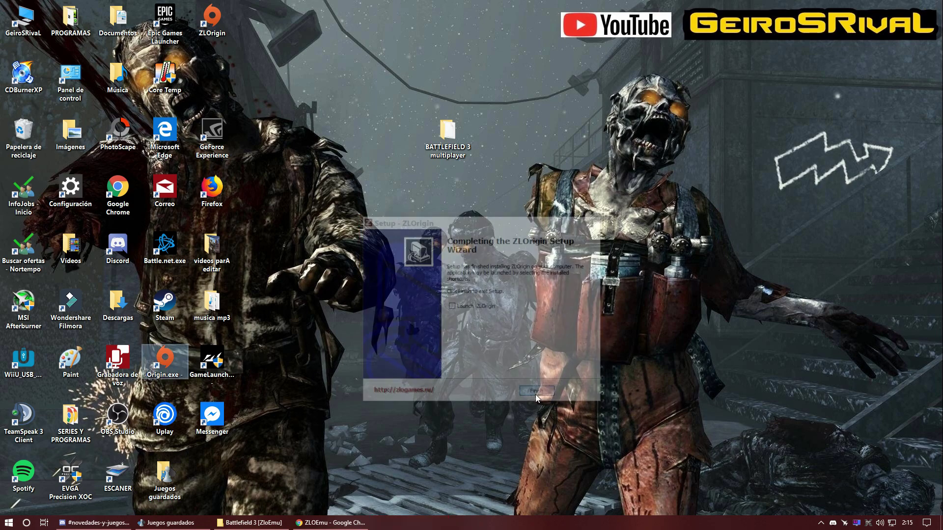
{"action": "double_click", "coordinate": [447, 130]}
{"action": "double_click", "coordinate": [307, 189]}
Step: Run ZClient.exe from the game folder as administrator
{"action": "scroll", "coordinate": [428, 230], "scroll_direction": "down", "scroll_amount": 4}
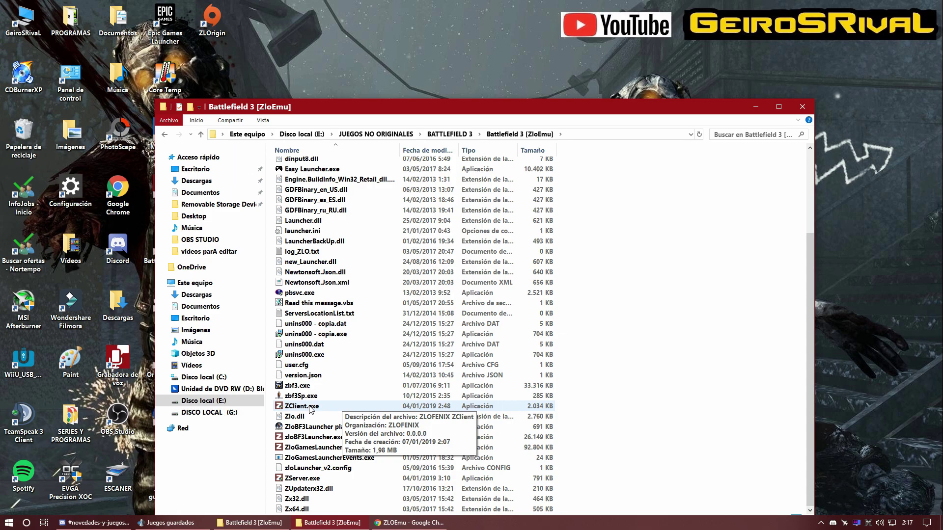
{"action": "right_click", "coordinate": [309, 408]}
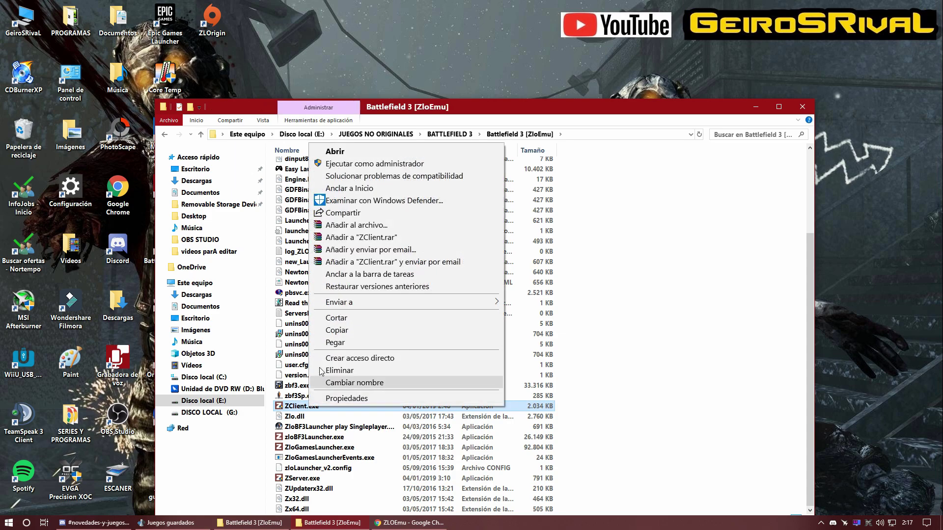
{"action": "left_click", "coordinate": [351, 165]}
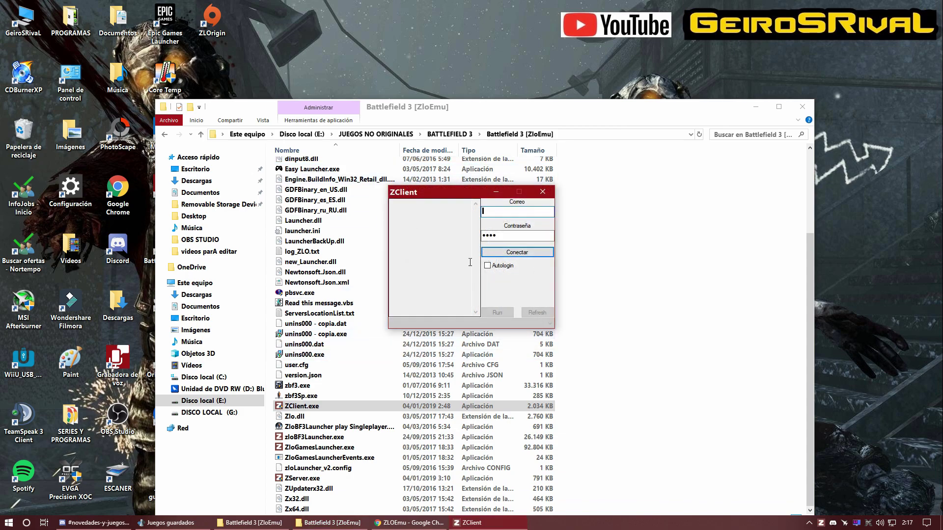
{"action": "left_click_drag", "start_coordinate": [478, 191], "coordinate": [415, 260]}
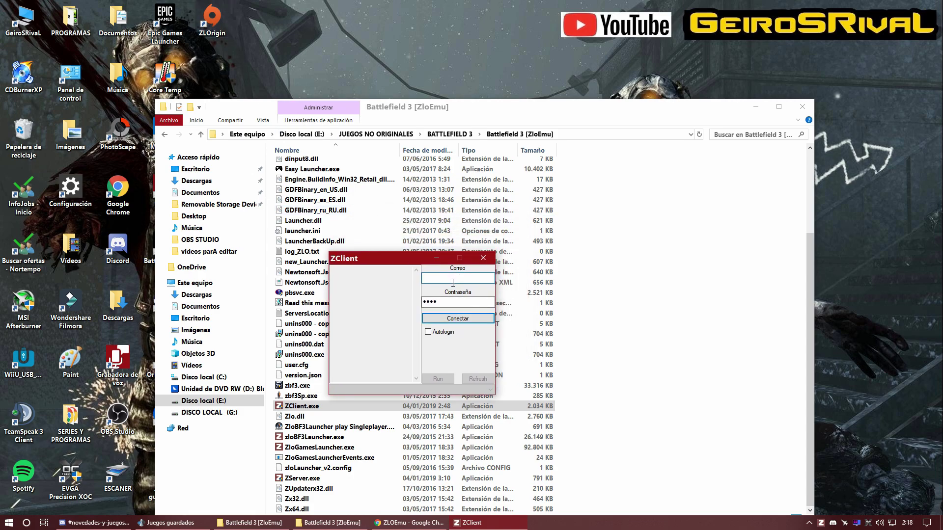
Step: Complete the account e-mail in the login form and clear the old password
{"action": "left_click", "coordinate": [456, 303]}
{"action": "left_click", "coordinate": [453, 277]}
{"action": "type", "text": "om"}
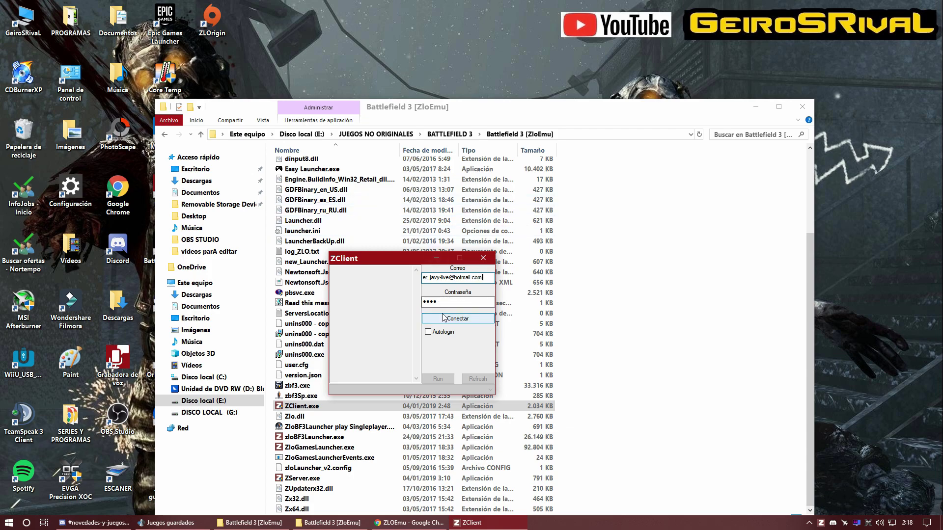
{"action": "key", "text": "Tab"}
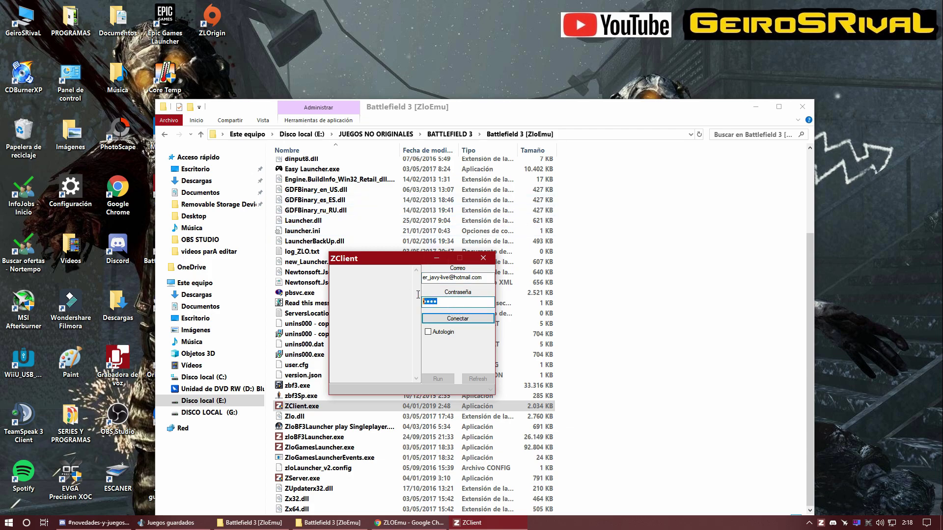
{"action": "key", "text": "BackSpace"}
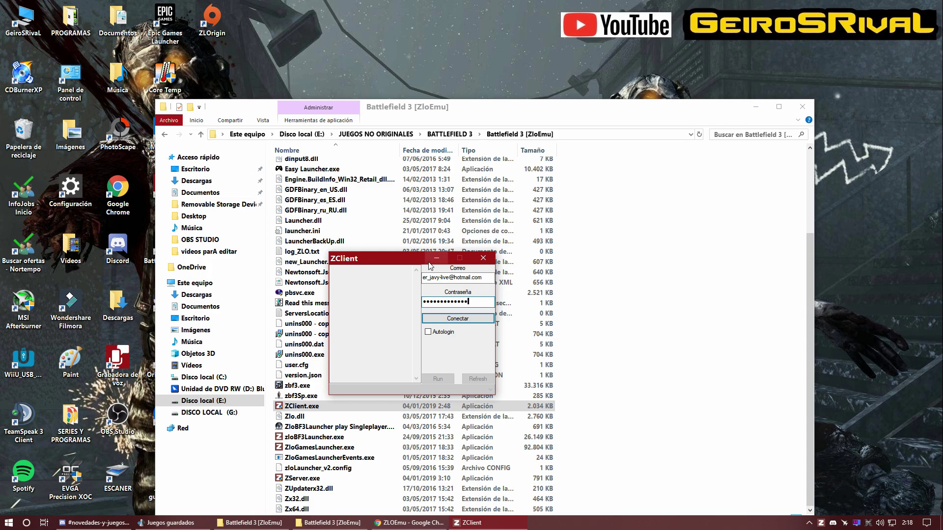
Step: Enable Autologin and connect, then clear the password and briefly check Discord
{"action": "left_click", "coordinate": [433, 334]}
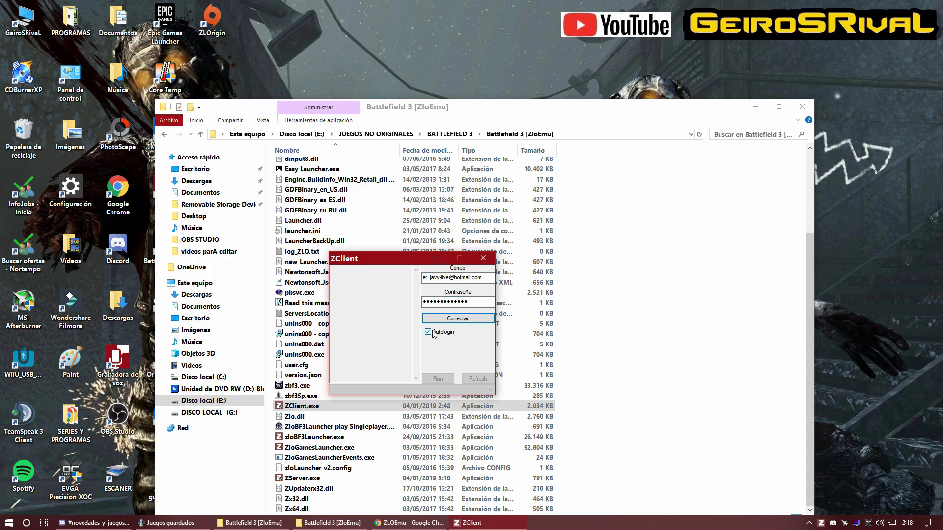
{"action": "left_click", "coordinate": [449, 319]}
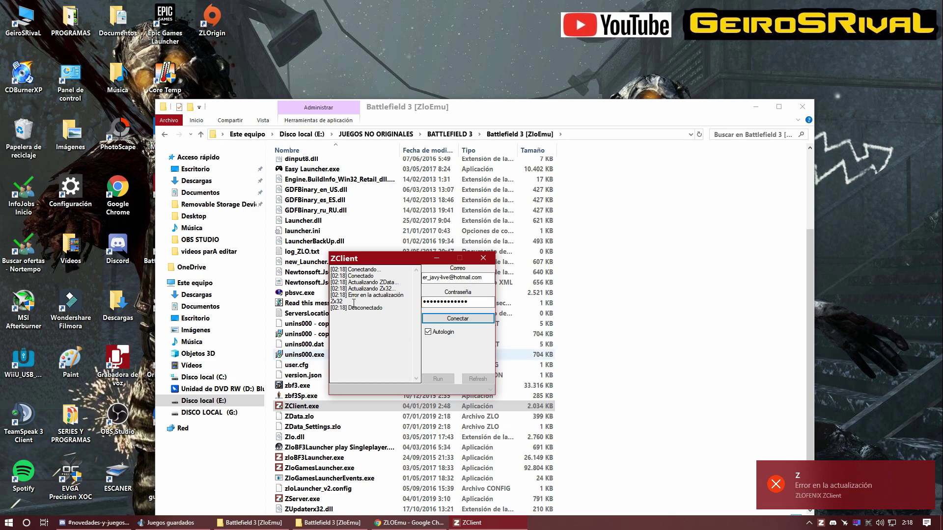
{"action": "left_click", "coordinate": [470, 304]}
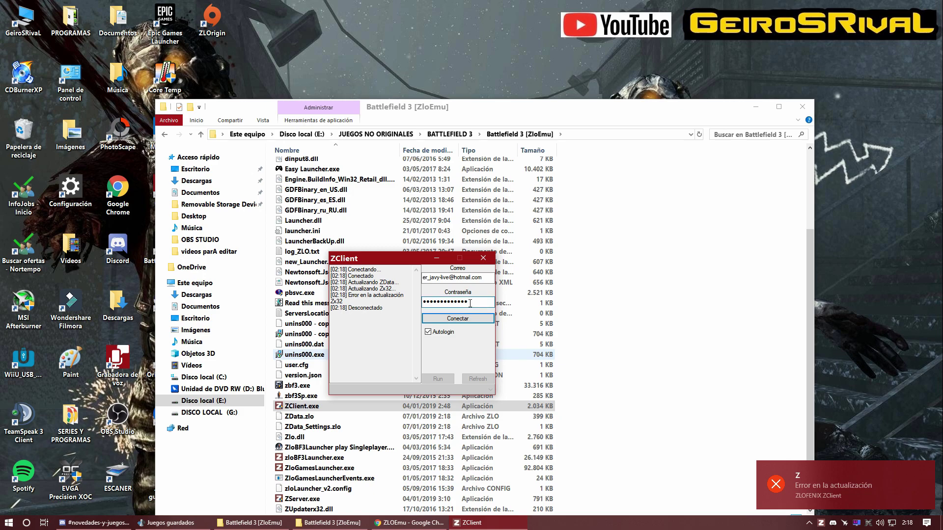
{"action": "key", "text": "BackSpace"}
{"action": "key", "text": "BackSpace"}
{"action": "key", "text": "BackSpace"}
{"action": "key", "text": "BackSpace"}
{"action": "key", "text": "BackSpace"}
{"action": "key", "text": "BackSpace"}
{"action": "key", "text": "BackSpace"}
{"action": "key", "text": "BackSpace"}
{"action": "key", "text": "BackSpace"}
{"action": "key", "text": "BackSpace"}
{"action": "key", "text": "BackSpace"}
{"action": "key", "text": "BackSpace"}
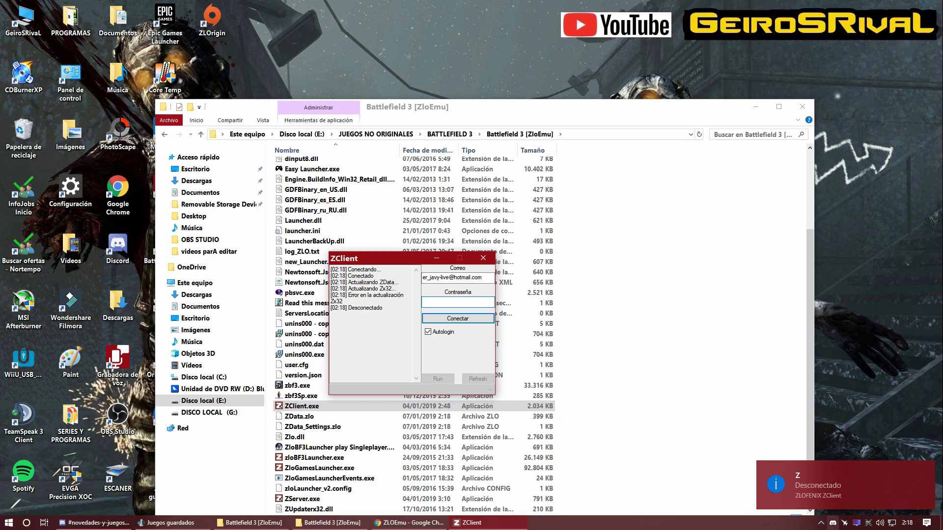
{"action": "left_click", "coordinate": [833, 523]}
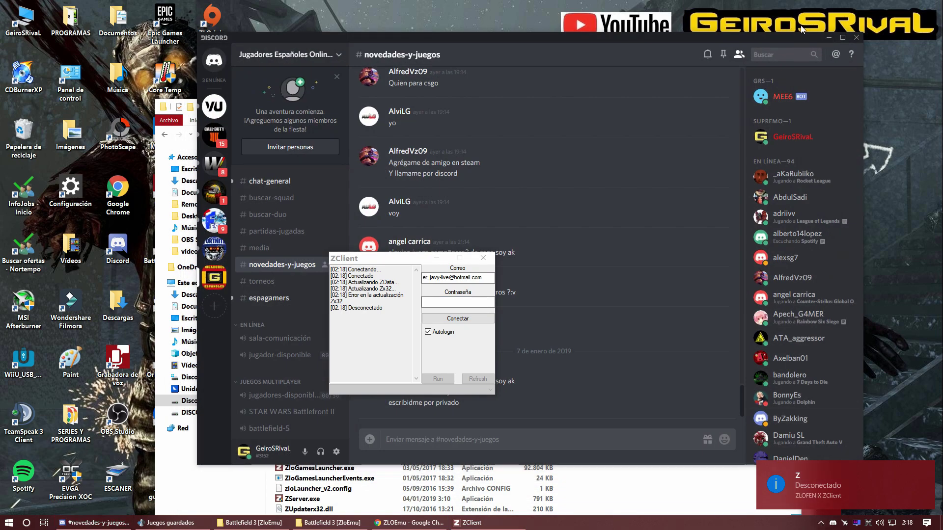
{"action": "left_click", "coordinate": [827, 39]}
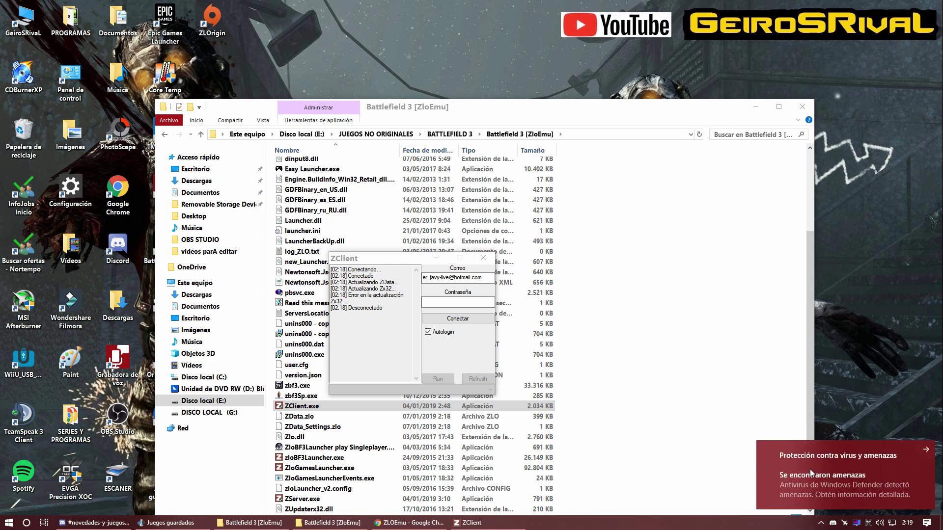
Step: Go from the Defender notification to Windows Security's antivirus and threat protection page, closing ZClient
{"action": "left_click", "coordinate": [804, 479]}
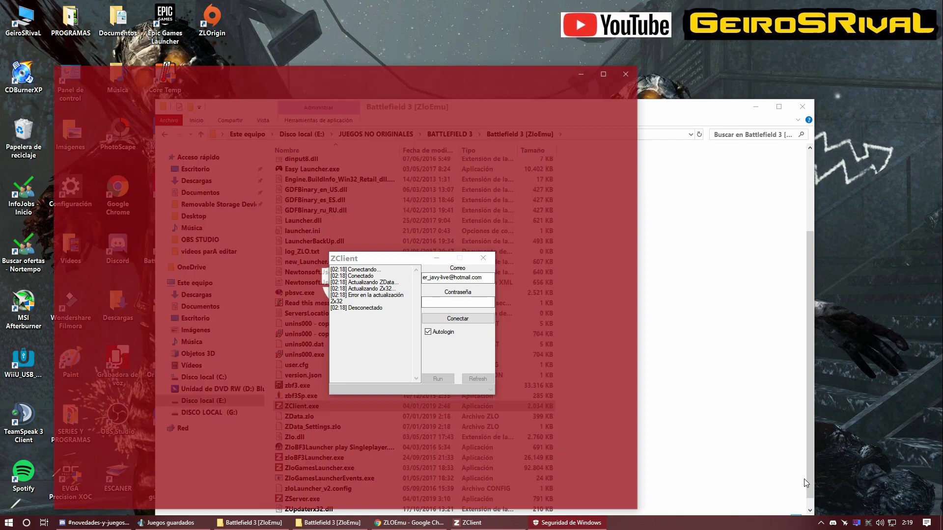
{"action": "left_click", "coordinate": [437, 258]}
{"action": "left_click_drag", "start_coordinate": [397, 71], "coordinate": [541, 29]}
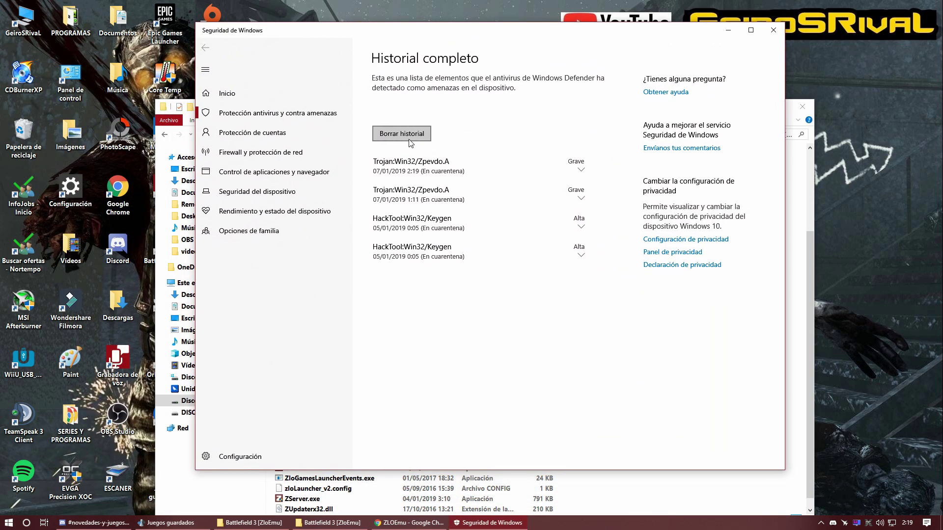
{"action": "left_click", "coordinate": [251, 112]}
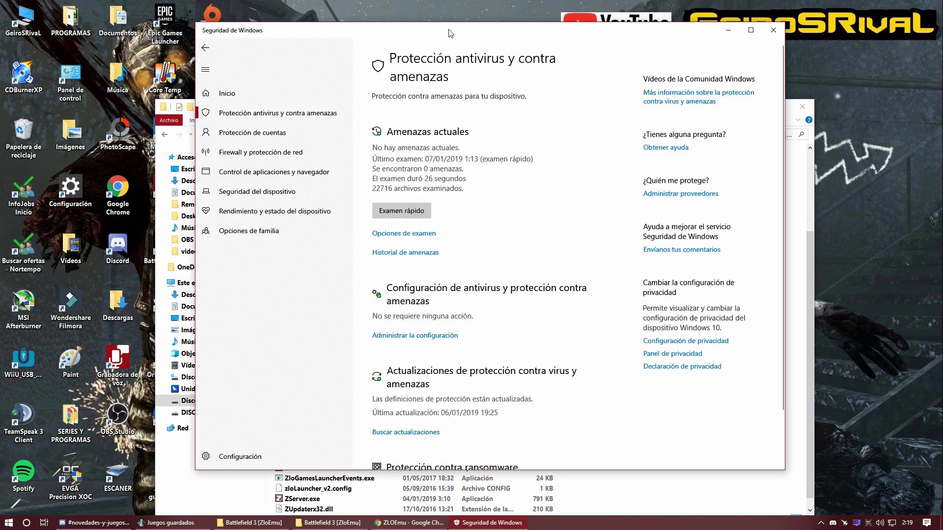
{"action": "left_click_drag", "start_coordinate": [449, 33], "coordinate": [402, 44]}
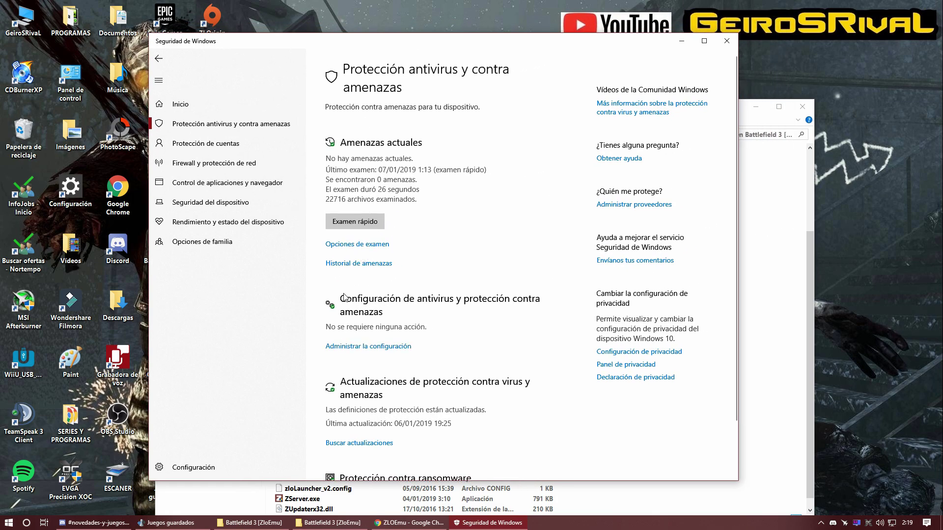
Step: In the antivirus settings, open Agregar o quitar exclusiones and start a new exclusion
{"action": "left_click", "coordinate": [350, 347]}
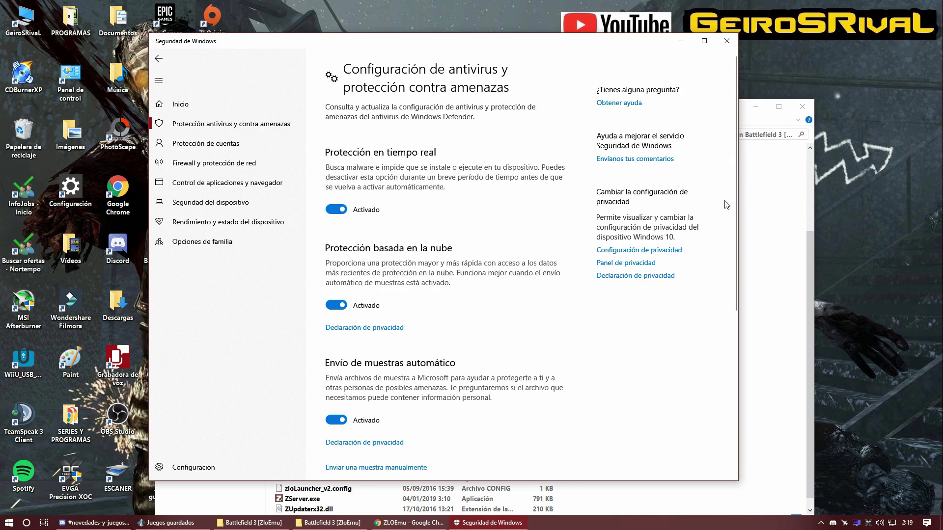
{"action": "left_click_drag", "start_coordinate": [733, 213], "coordinate": [722, 390]}
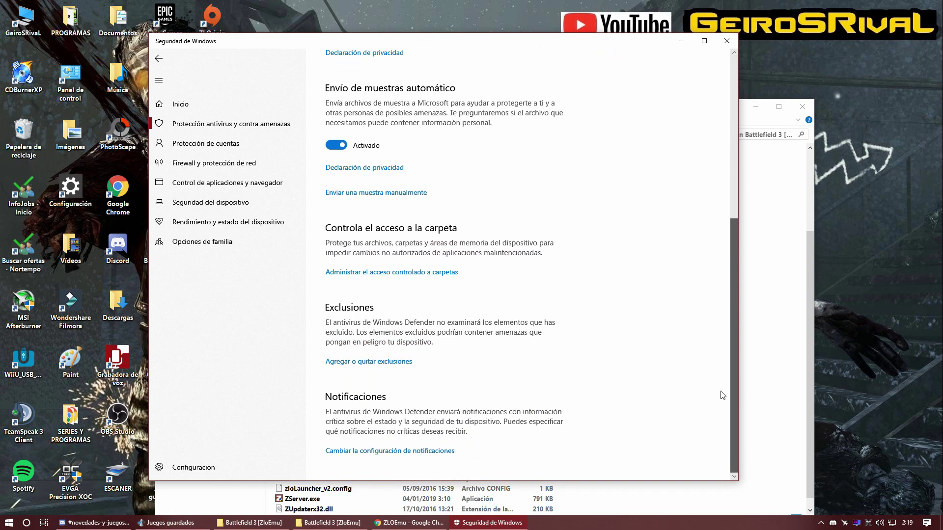
{"action": "left_click", "coordinate": [352, 364]}
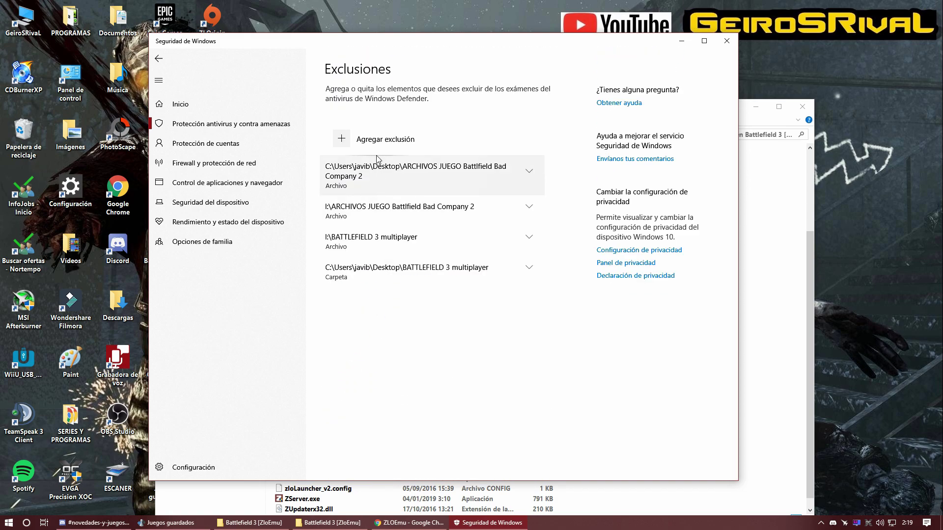
{"action": "left_click", "coordinate": [359, 141]}
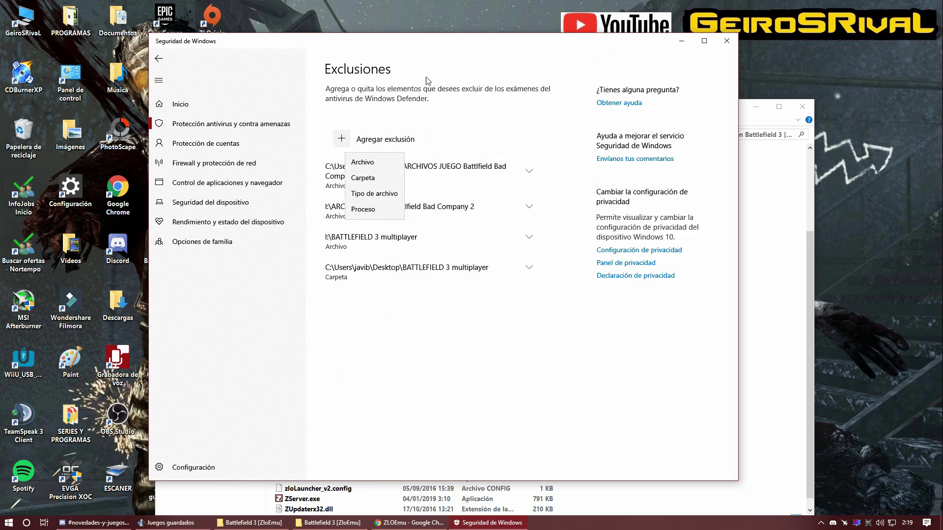
{"action": "left_click_drag", "start_coordinate": [460, 44], "coordinate": [442, 79]}
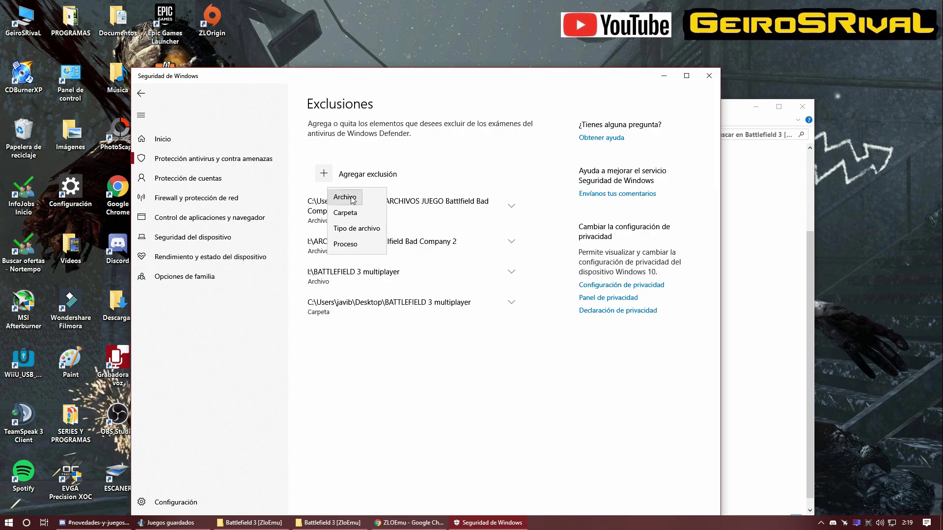
Step: Add the folder E:\JUEGOS NO ORIGINALES\BATTLEFIELD 3 as an antivirus exclusion
{"action": "left_click", "coordinate": [346, 213]}
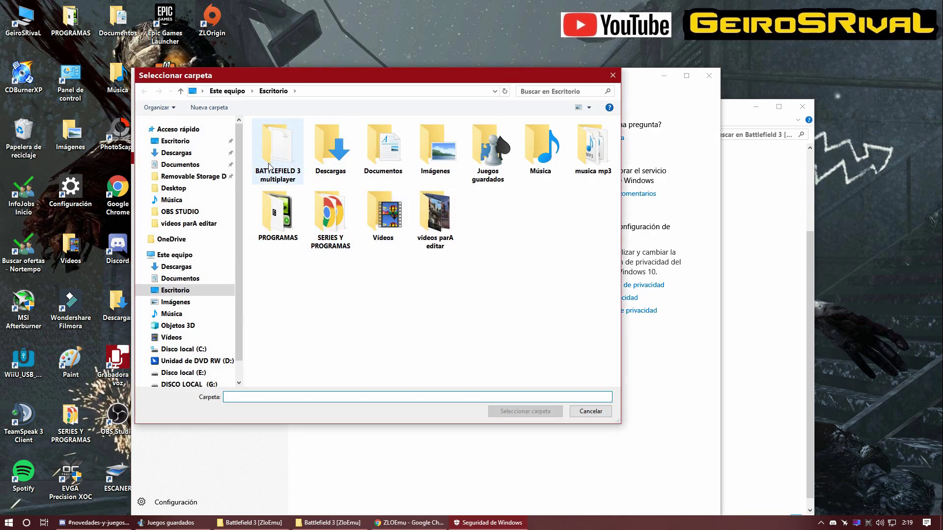
{"action": "left_click", "coordinate": [167, 143]}
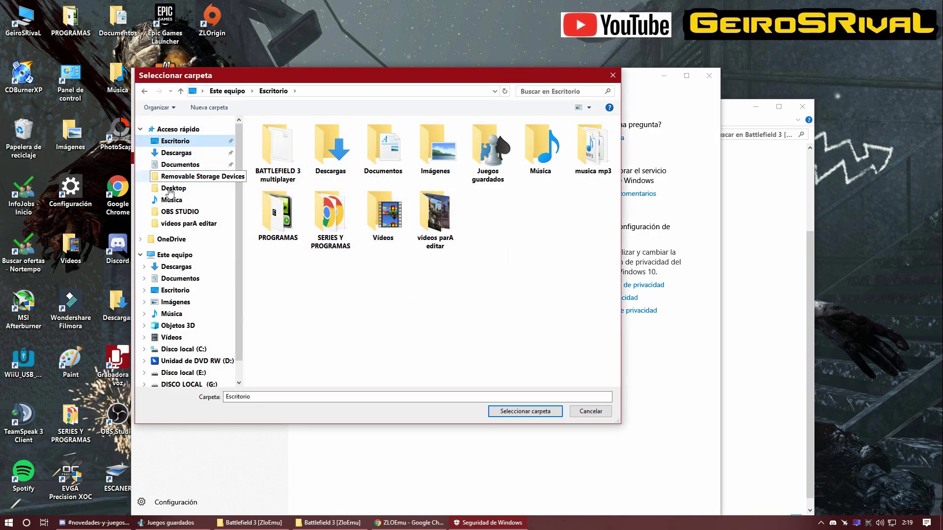
{"action": "left_click", "coordinate": [172, 255]}
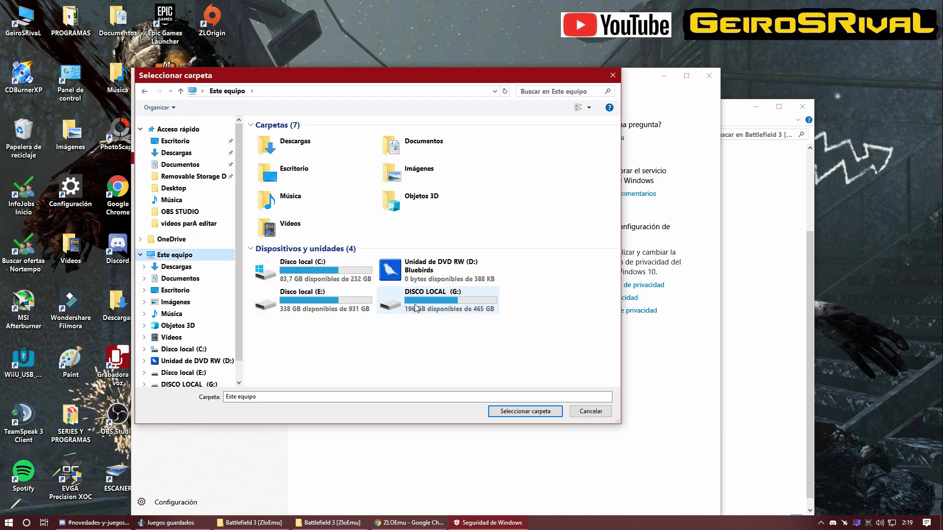
{"action": "double_click", "coordinate": [289, 296]}
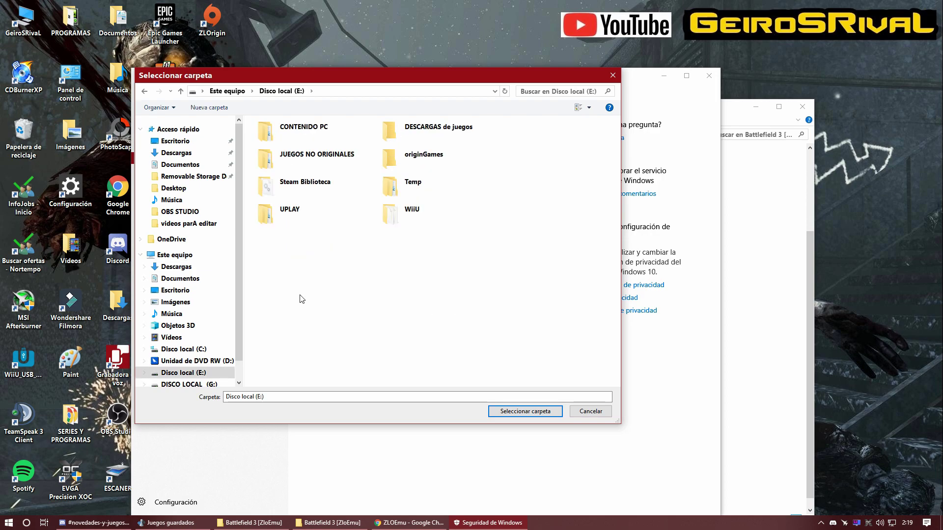
{"action": "double_click", "coordinate": [314, 154]}
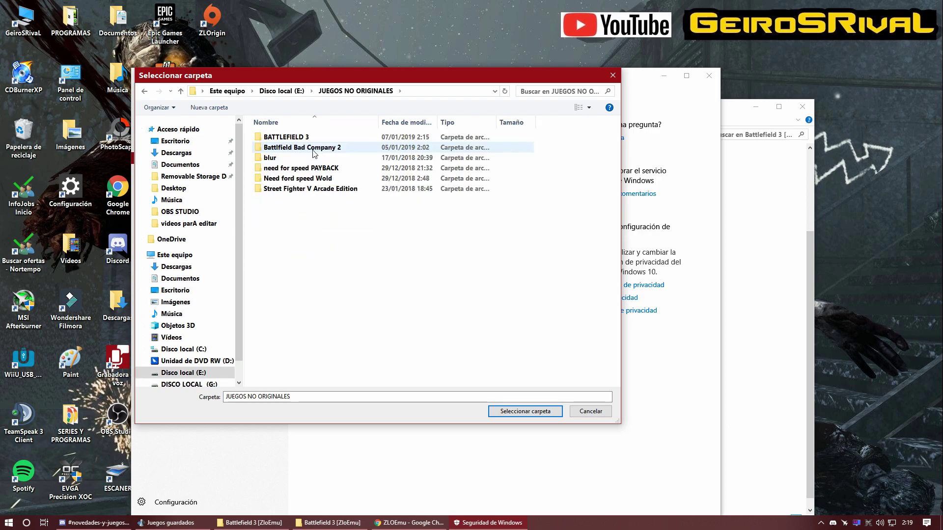
{"action": "left_click", "coordinate": [293, 138]}
{"action": "left_click", "coordinate": [540, 411]}
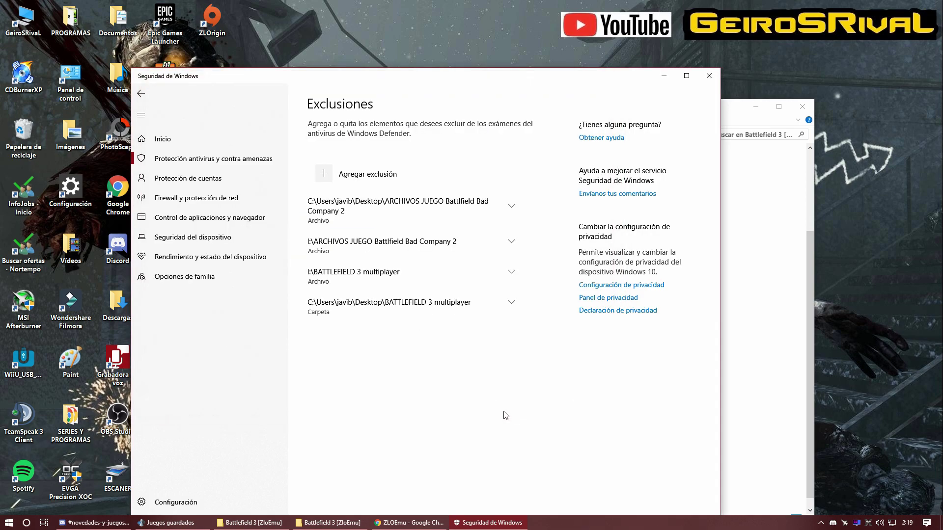
Step: Close Windows Security and dismiss the ZClient disconnected and update-error notifications
{"action": "left_click", "coordinate": [710, 80]}
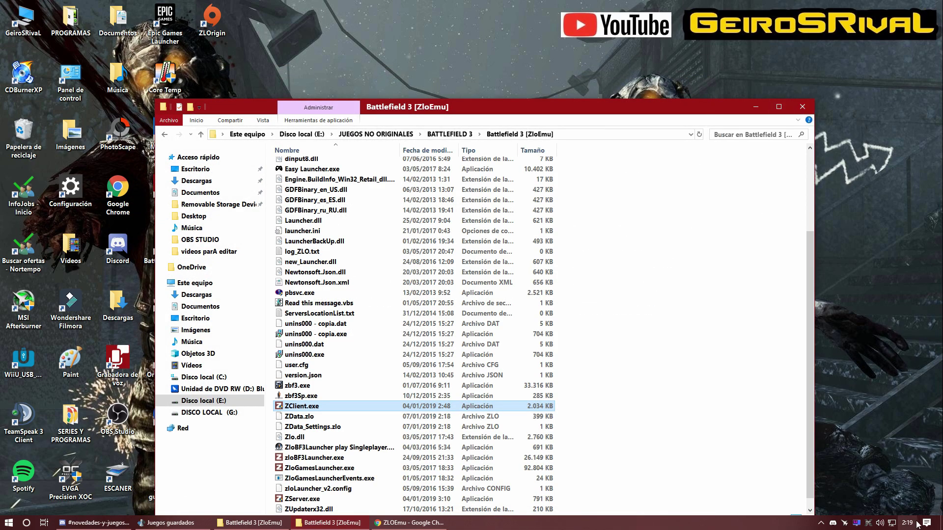
{"action": "left_click", "coordinate": [926, 523]}
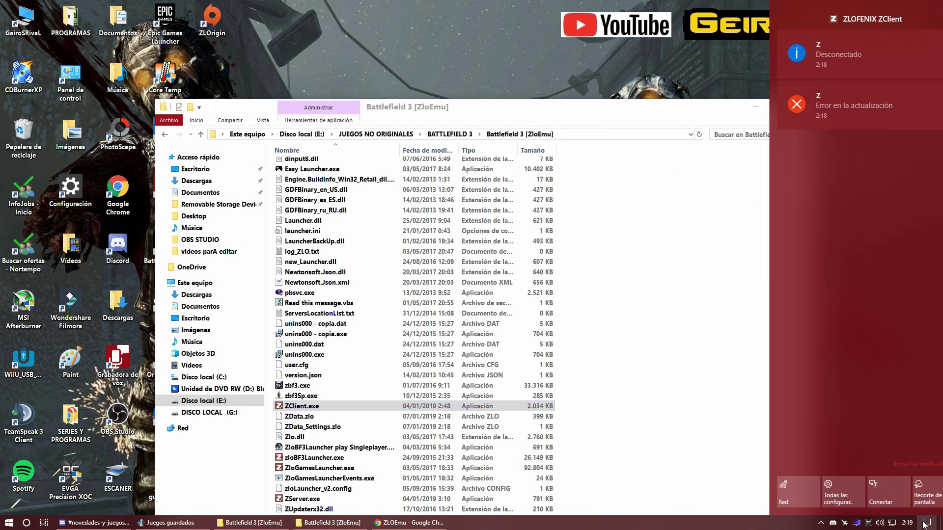
{"action": "left_click", "coordinate": [819, 62]}
{"action": "left_click", "coordinate": [827, 62]}
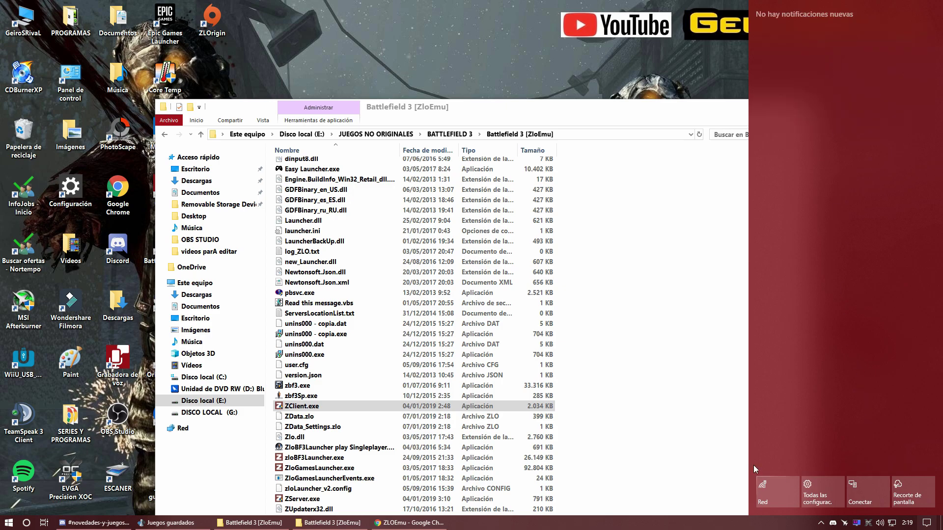
{"action": "left_click", "coordinate": [475, 24]}
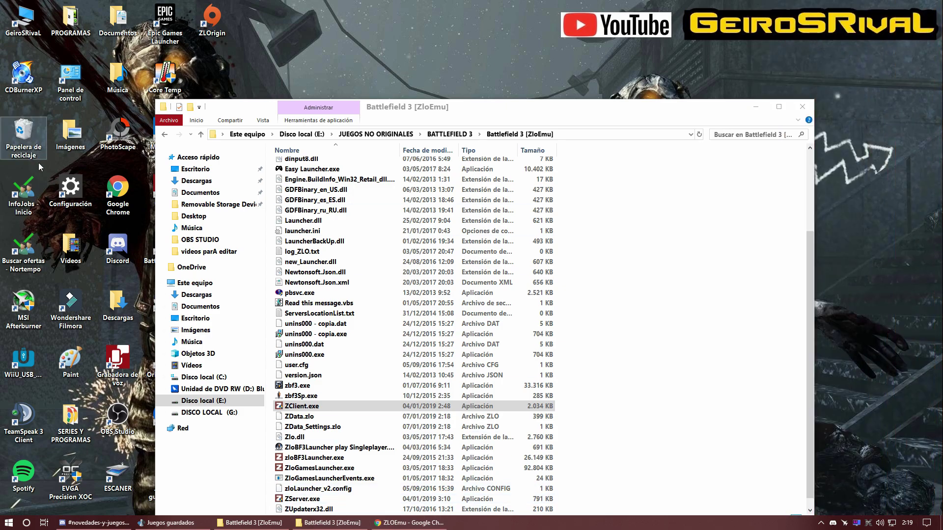
Step: Check for Windows updates under Settings' Update & Security
{"action": "double_click", "coordinate": [70, 189]}
{"action": "left_click", "coordinate": [121, 361]}
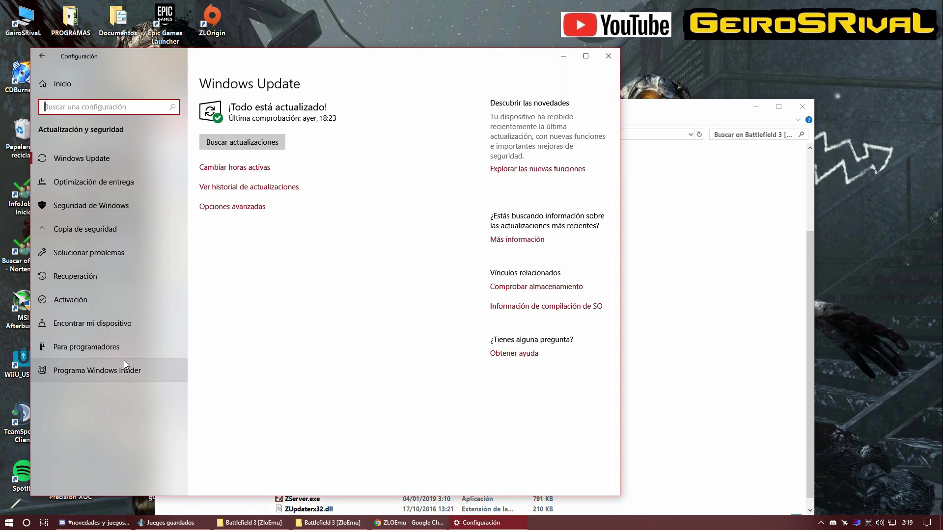
{"action": "left_click", "coordinate": [253, 143]}
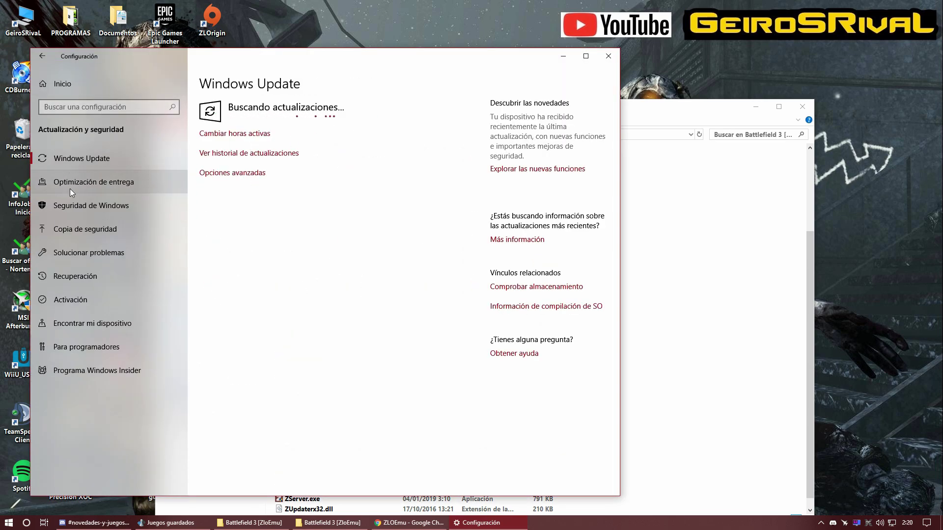
Step: Restore the quarantined Trojan:Win32/Zpevdo.A file from threat history, then close Windows Security
{"action": "left_click", "coordinate": [75, 206]}
{"action": "left_click", "coordinate": [247, 130]}
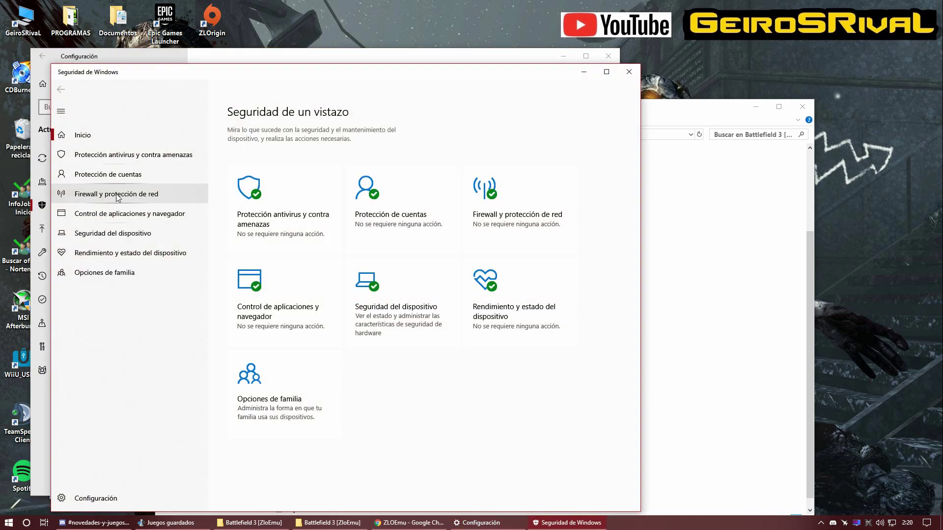
{"action": "left_click", "coordinate": [114, 156]}
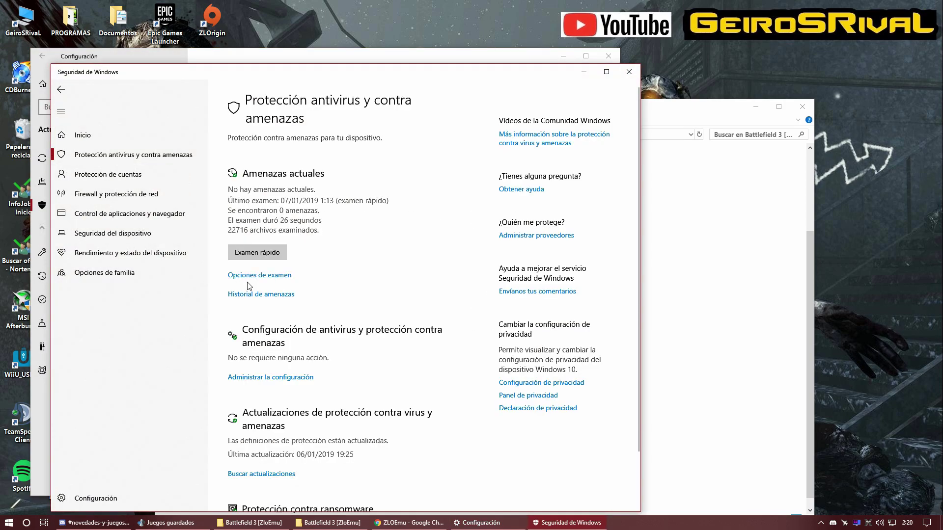
{"action": "left_click", "coordinate": [256, 295]}
{"action": "scroll", "coordinate": [243, 303], "scroll_direction": "down", "scroll_amount": 3}
{"action": "left_click", "coordinate": [320, 268]}
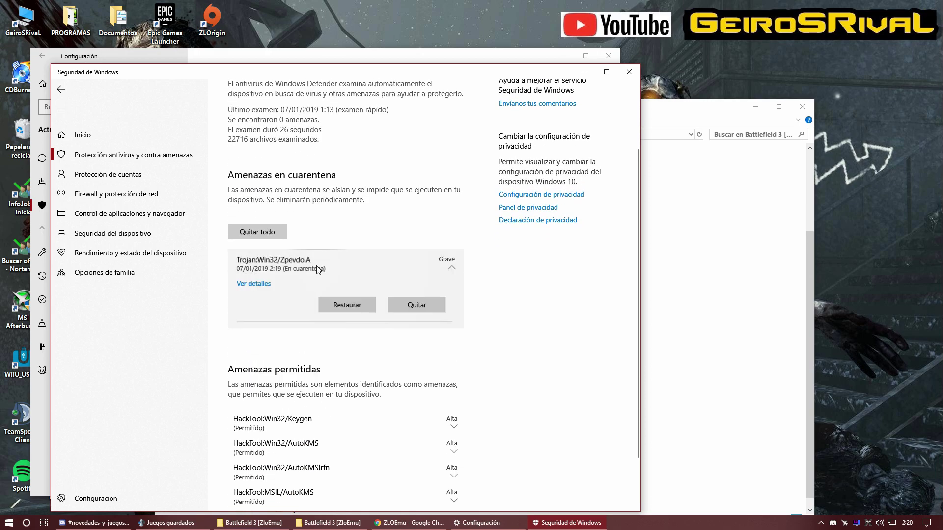
{"action": "left_click", "coordinate": [338, 308]}
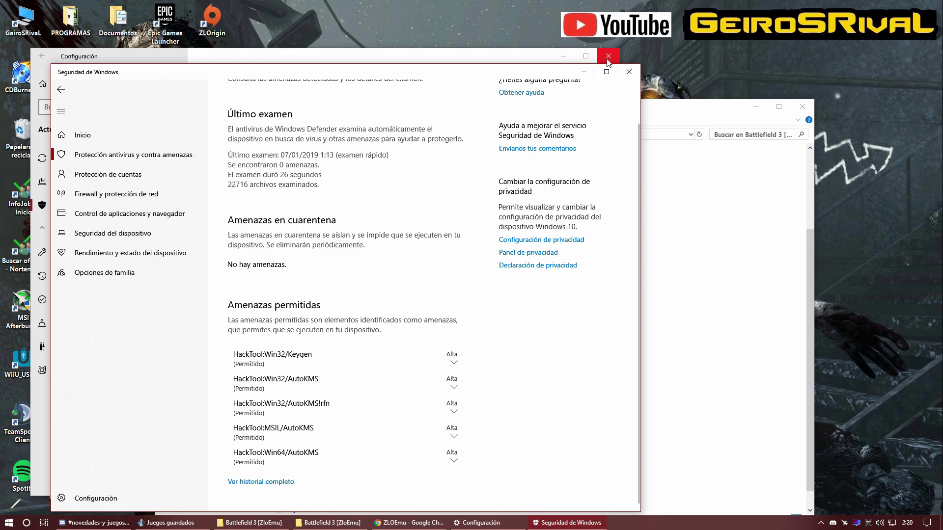
{"action": "left_click", "coordinate": [629, 72]}
Step: Close Settings and run ZClient.exe from the game folder with 'Ejecutar como administrador'
{"action": "left_click", "coordinate": [608, 56]}
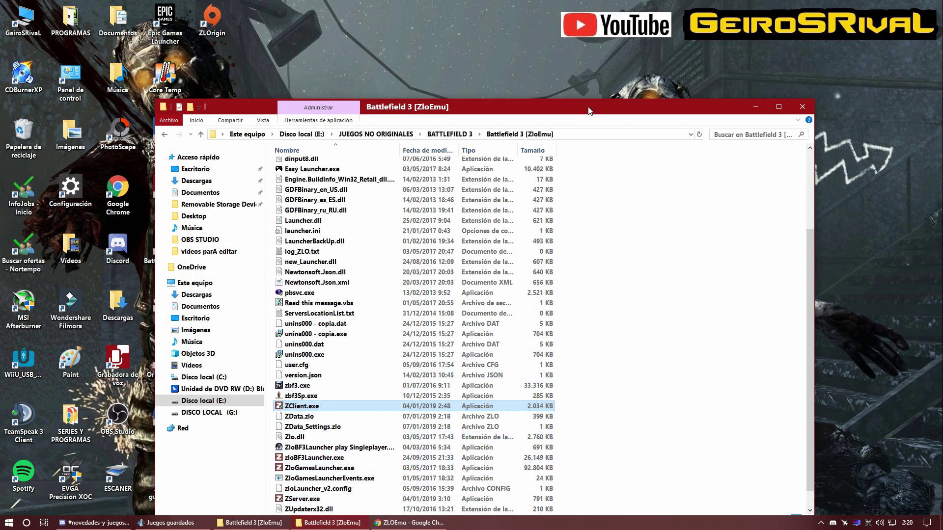
{"action": "left_click_drag", "start_coordinate": [589, 111], "coordinate": [589, 60]}
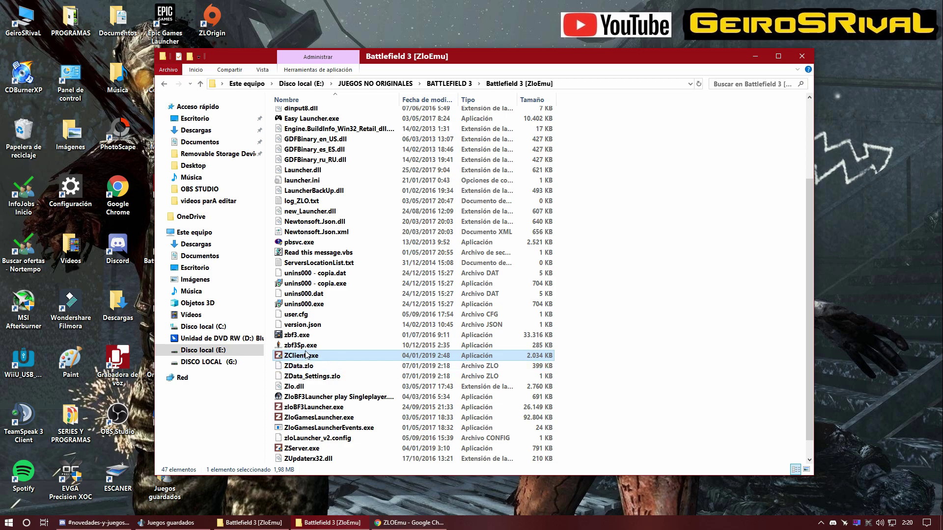
{"action": "right_click", "coordinate": [309, 356]}
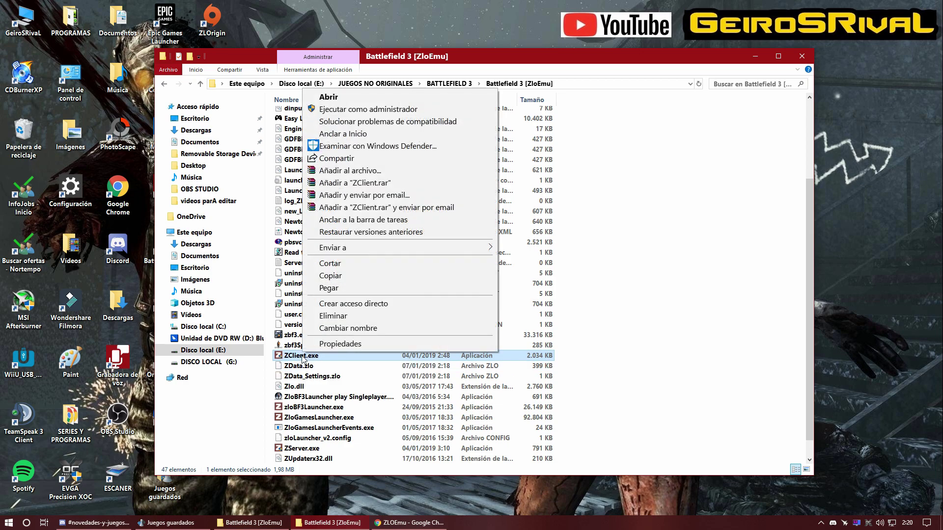
{"action": "left_click", "coordinate": [365, 109]}
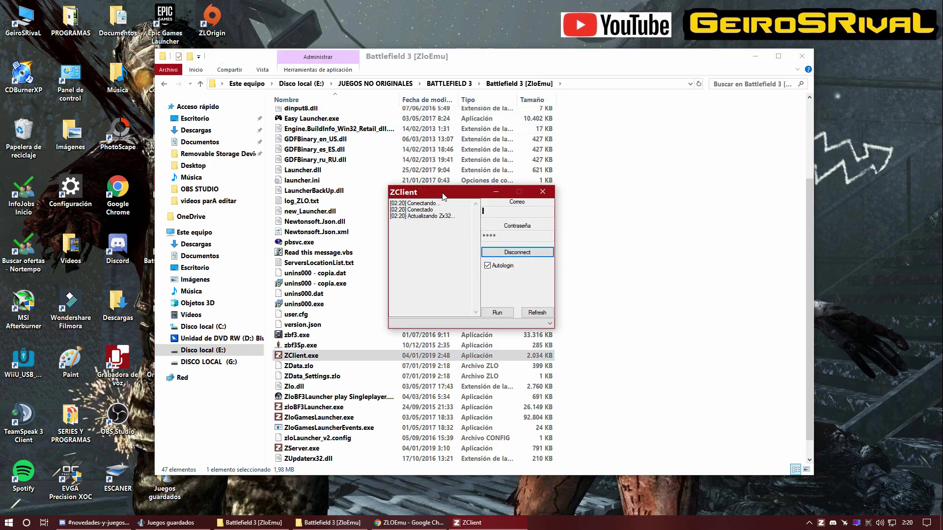
{"action": "left_click_drag", "start_coordinate": [444, 196], "coordinate": [417, 183]}
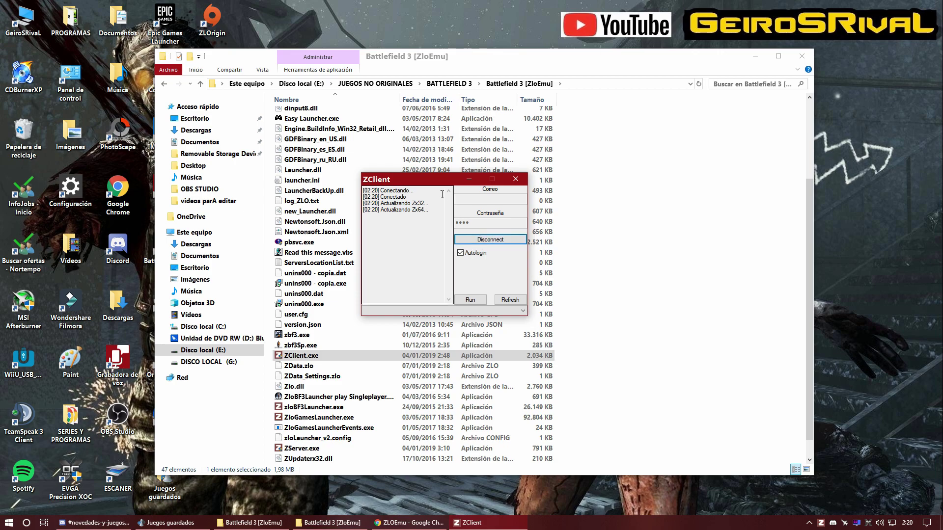
{"action": "left_click_drag", "start_coordinate": [430, 183], "coordinate": [397, 182]}
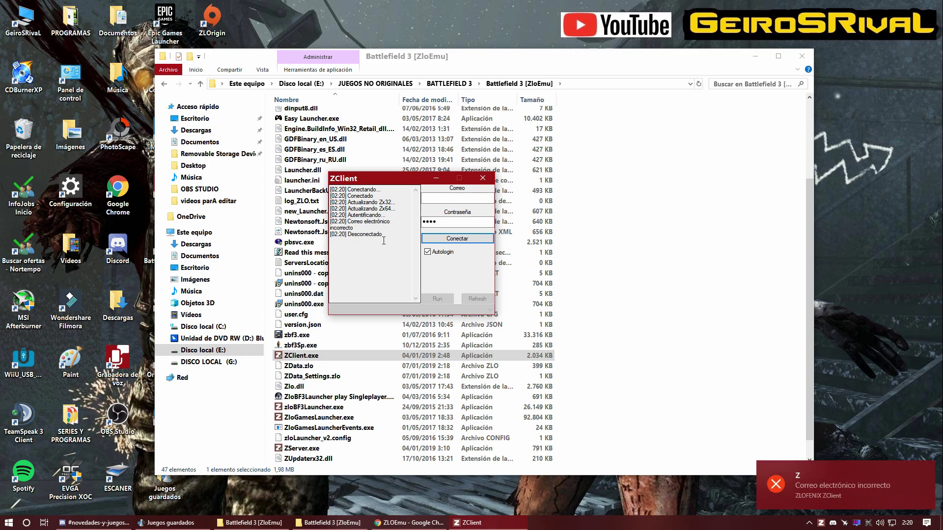
Step: Enter the account e-mail and password in ZClient and press Conectar
{"action": "left_click", "coordinate": [439, 199]}
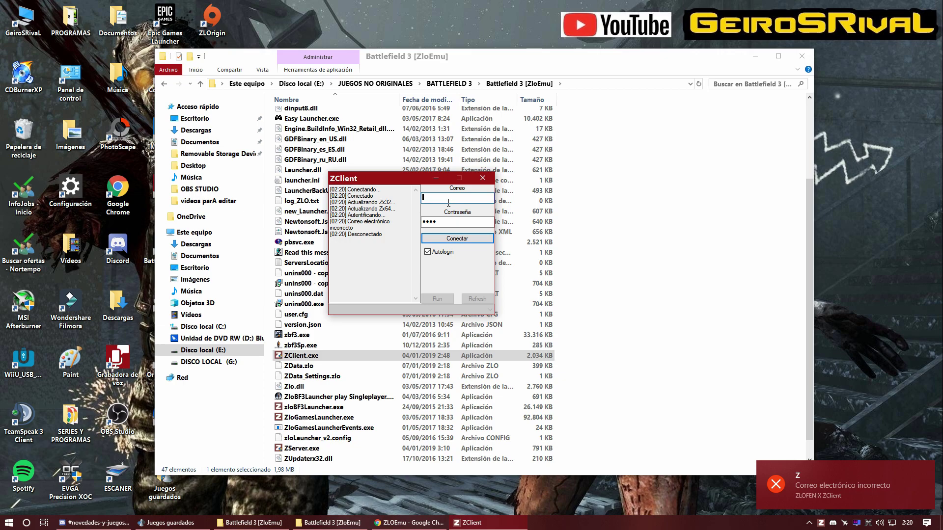
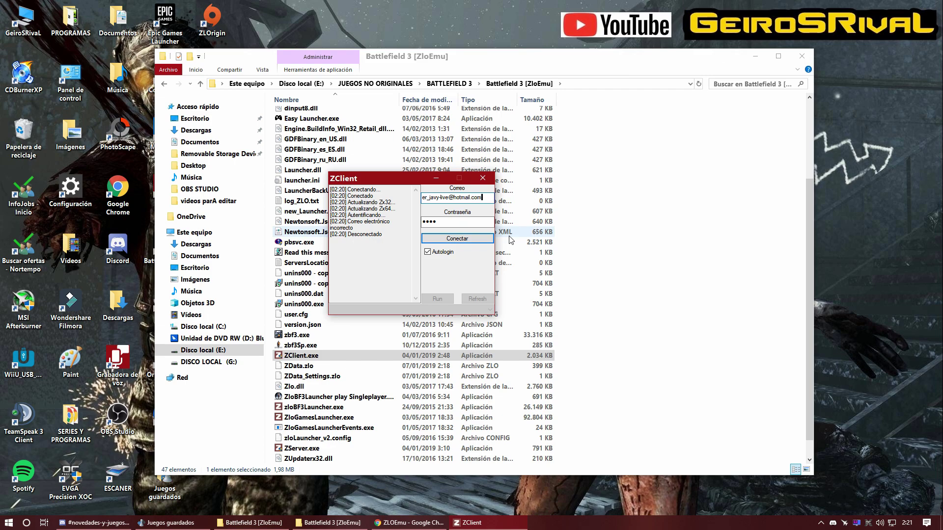
{"action": "left_click", "coordinate": [452, 222]}
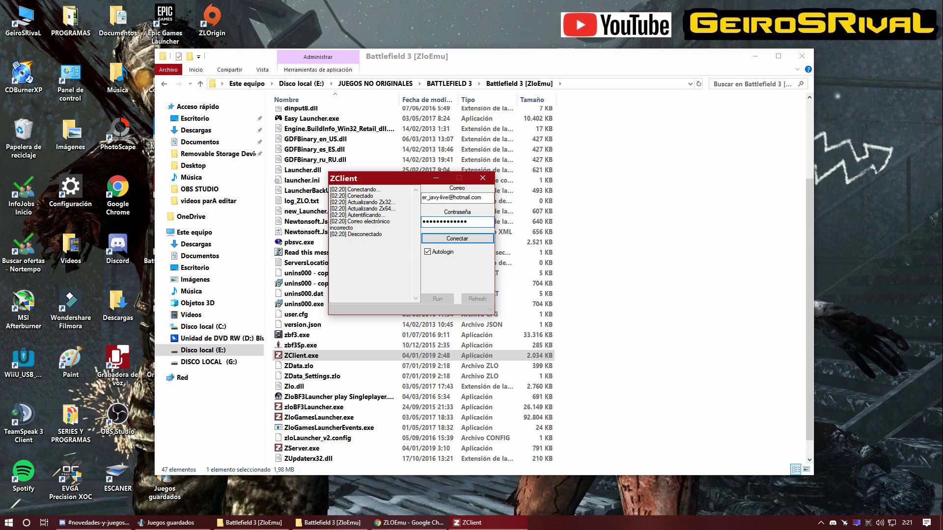
{"action": "left_click", "coordinate": [449, 240]}
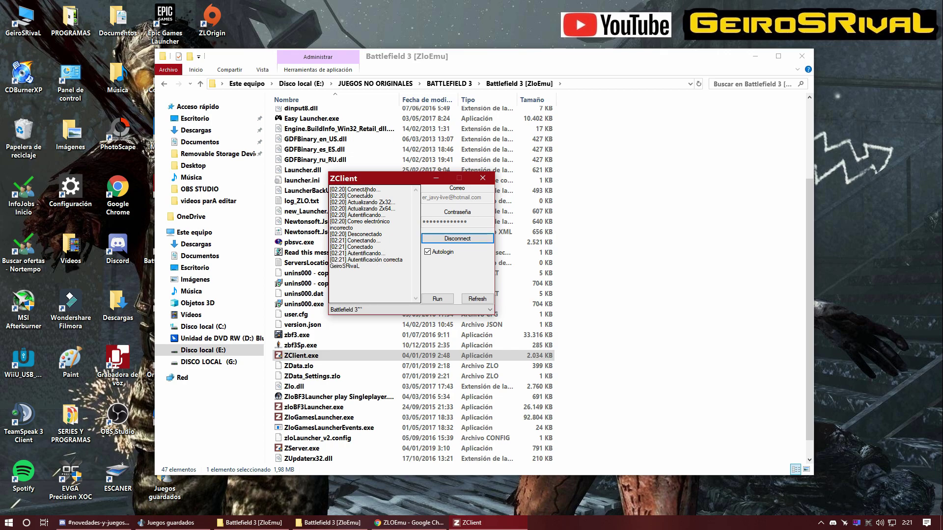
Step: Move the ZClient window aside and minimize it
{"action": "left_click_drag", "start_coordinate": [379, 179], "coordinate": [428, 175]}
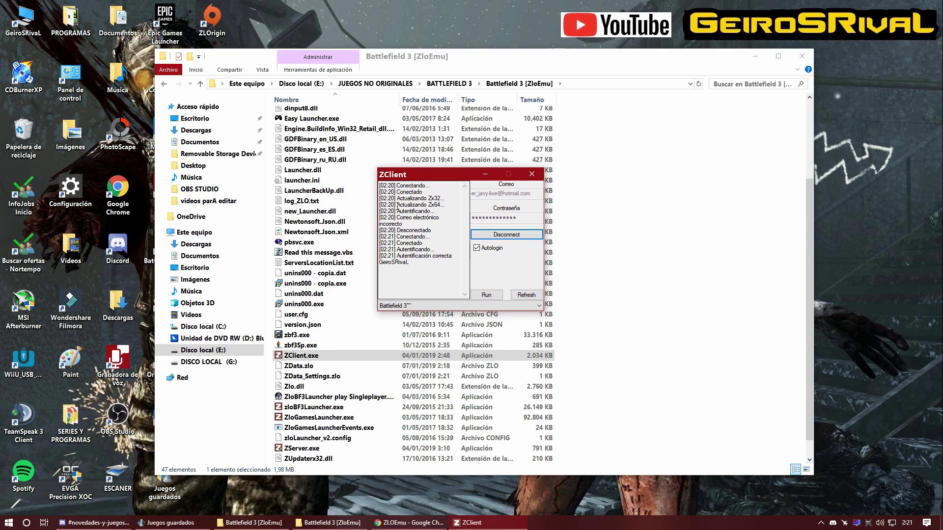
{"action": "left_click_drag", "start_coordinate": [450, 176], "coordinate": [466, 170]}
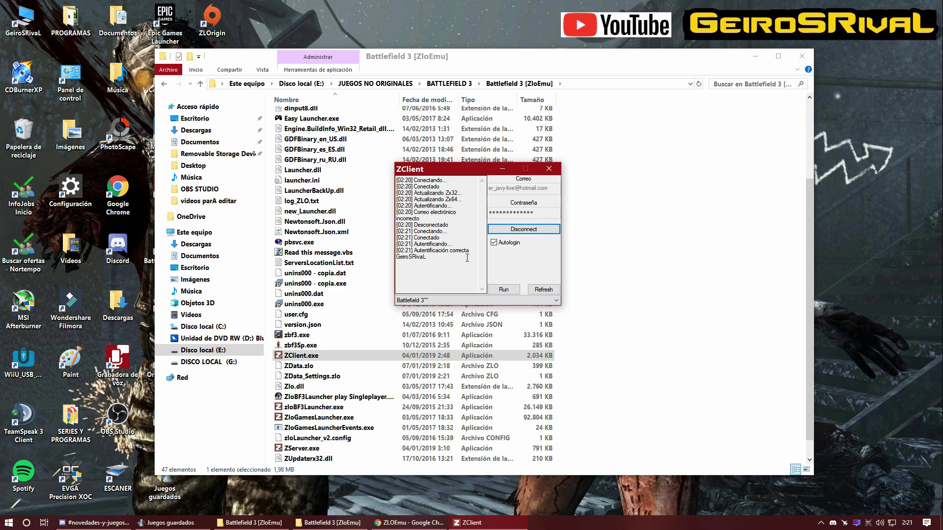
{"action": "left_click", "coordinate": [503, 170]}
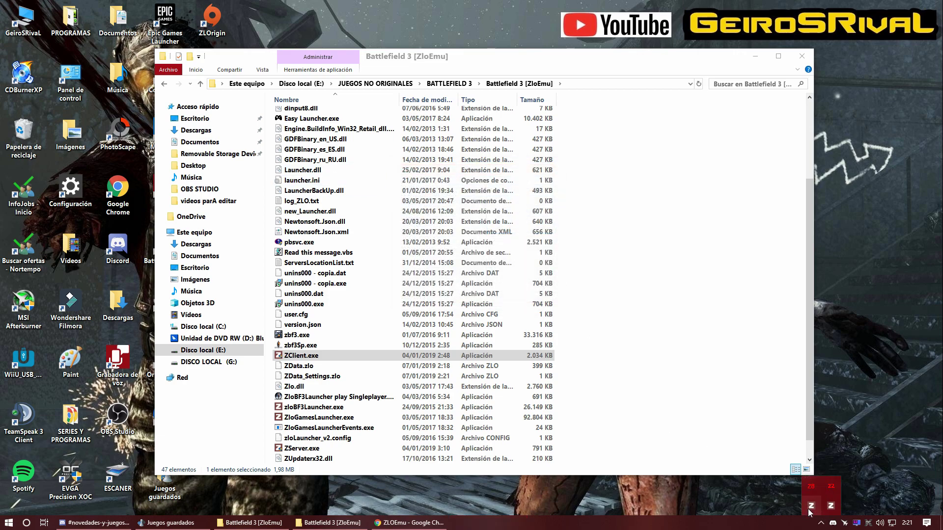
Step: Minimize ZClient and run the ZLOrigin desktop shortcut with 'Ejecutar como administrador'
{"action": "left_click", "coordinate": [702, 302]}
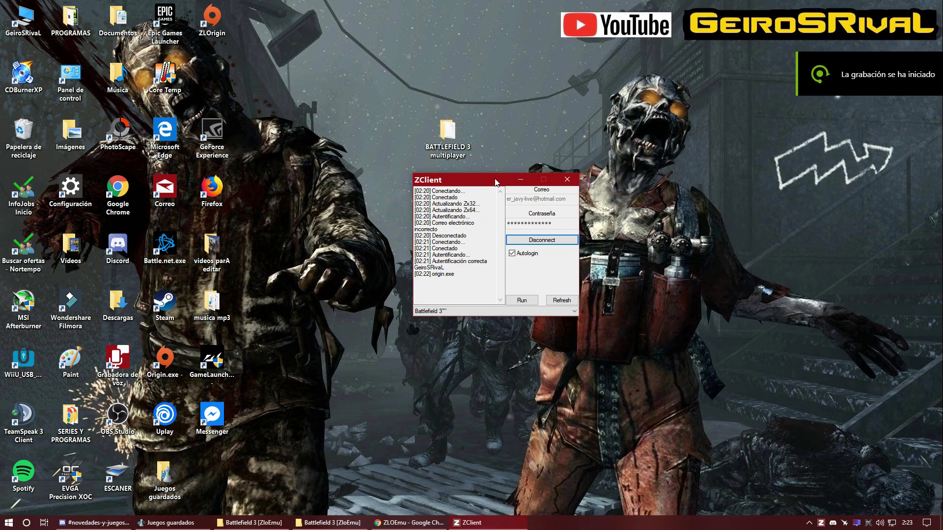
{"action": "left_click_drag", "start_coordinate": [496, 182], "coordinate": [482, 188]}
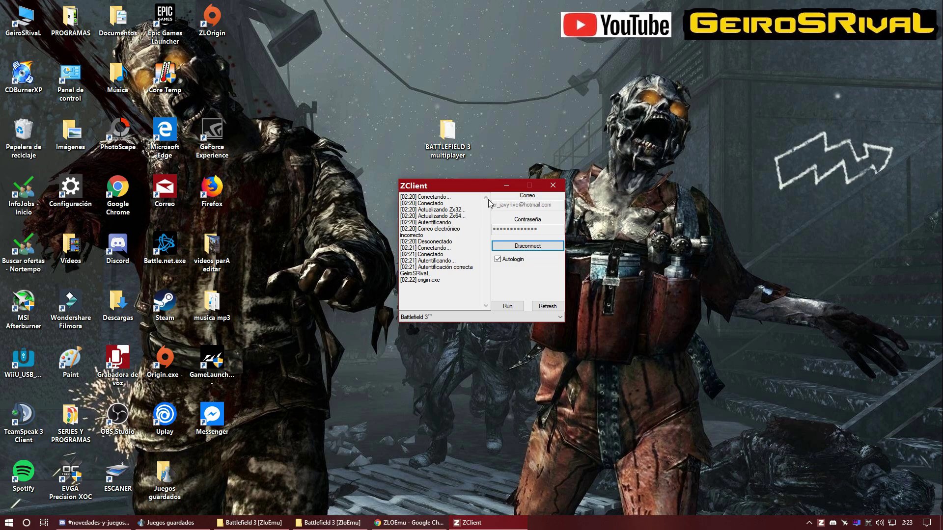
{"action": "left_click", "coordinate": [508, 187]}
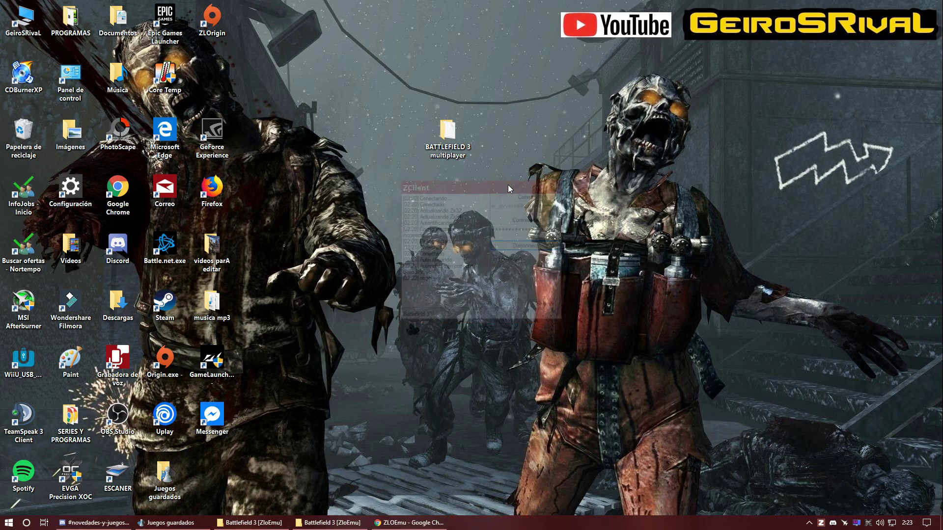
{"action": "left_click", "coordinate": [214, 25]}
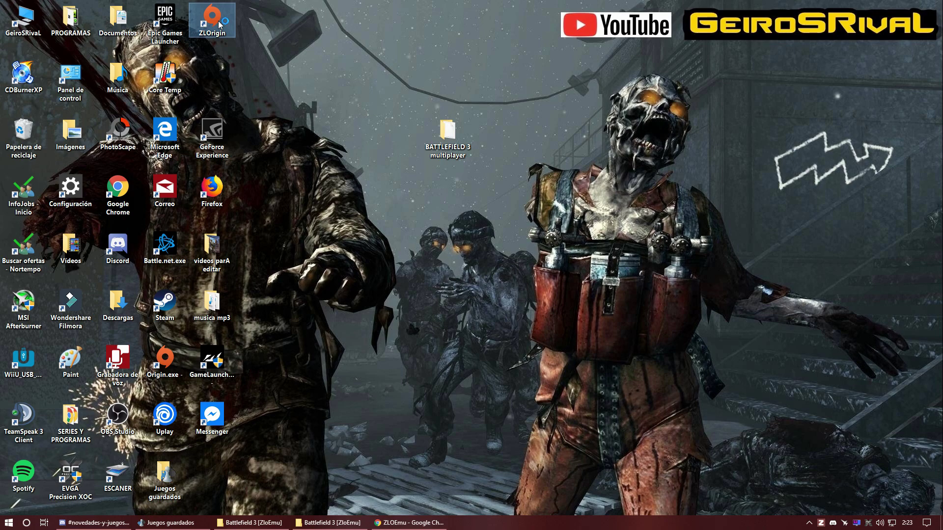
{"action": "right_click", "coordinate": [219, 25]}
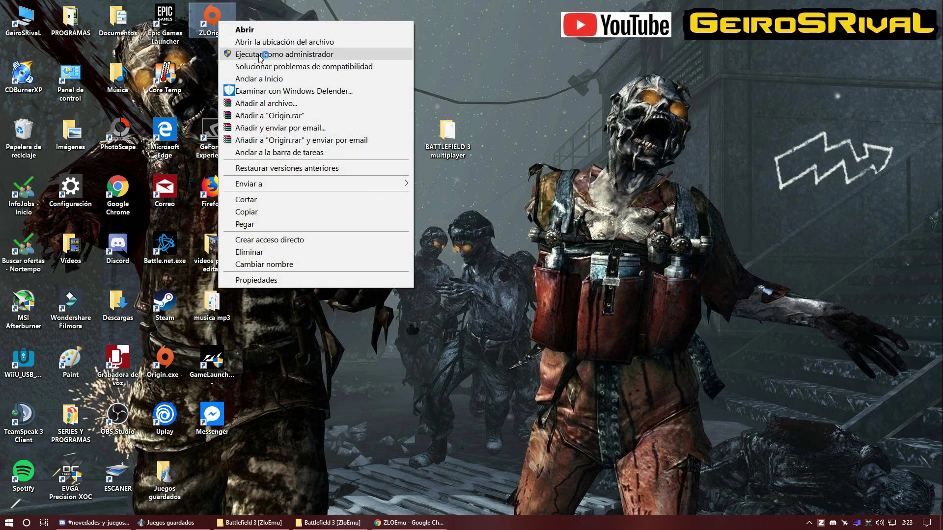
{"action": "left_click", "coordinate": [489, 31]}
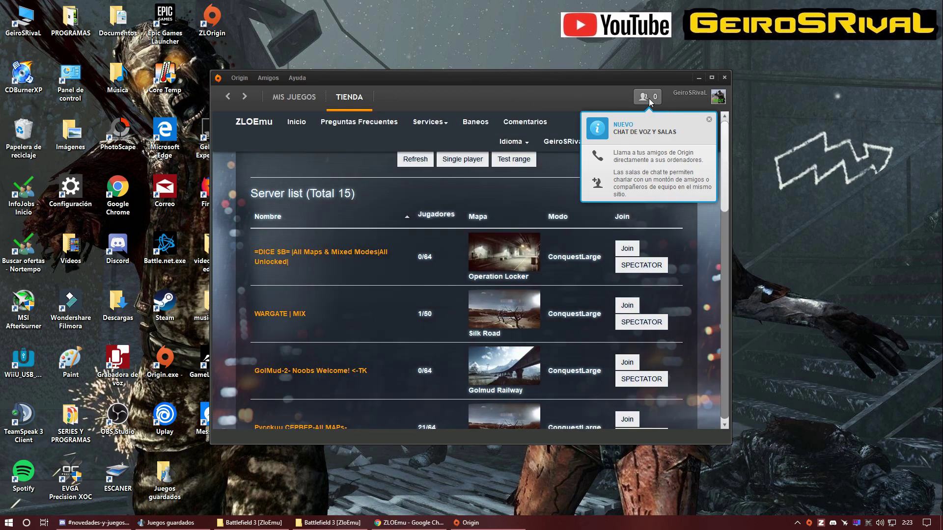
Step: Open the MIS JUEGOS library and drag the ZLOrigin window corner larger for four columns
{"action": "left_click_drag", "start_coordinate": [473, 84], "coordinate": [532, 84]}
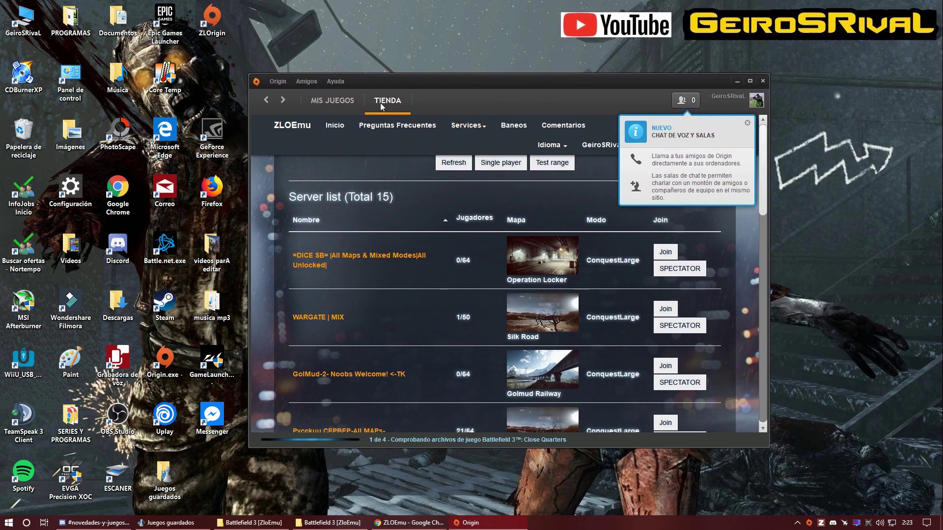
{"action": "left_click", "coordinate": [333, 100]}
{"action": "scroll", "coordinate": [754, 402], "scroll_direction": "down", "scroll_amount": 1}
{"action": "left_click_drag", "start_coordinate": [764, 446], "coordinate": [806, 500]}
{"action": "scroll", "coordinate": [540, 344], "scroll_direction": "down", "scroll_amount": 2}
{"action": "scroll", "coordinate": [468, 264], "scroll_direction": "up", "scroll_amount": 3}
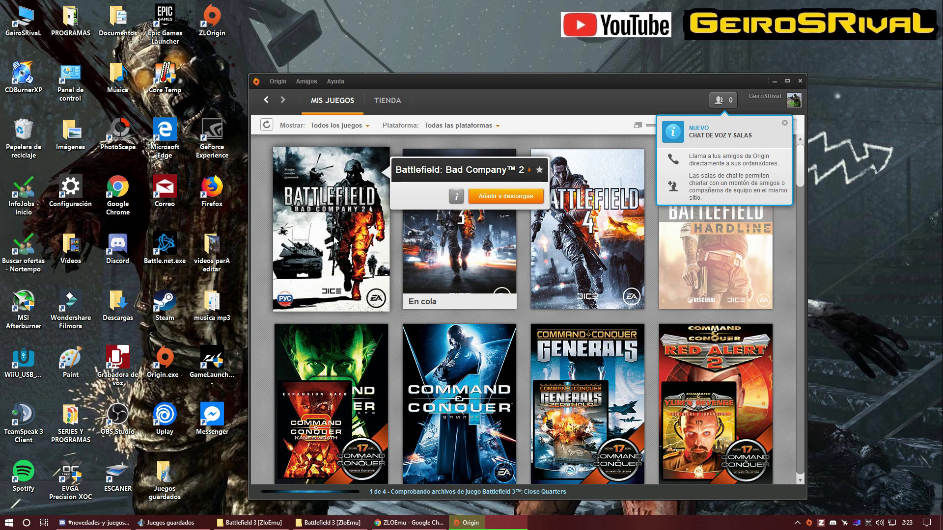
Step: Start Battlefield 3's update file check ('Comprobando archivos') from its tile's context menu
{"action": "mouse_move", "coordinate": [520, 239]}
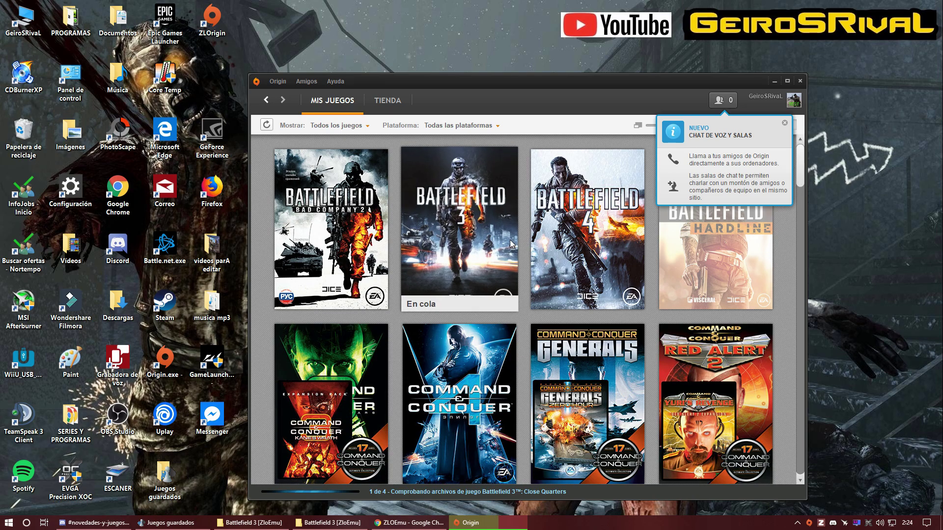
{"action": "left_click_drag", "start_coordinate": [551, 93], "coordinate": [539, 50]}
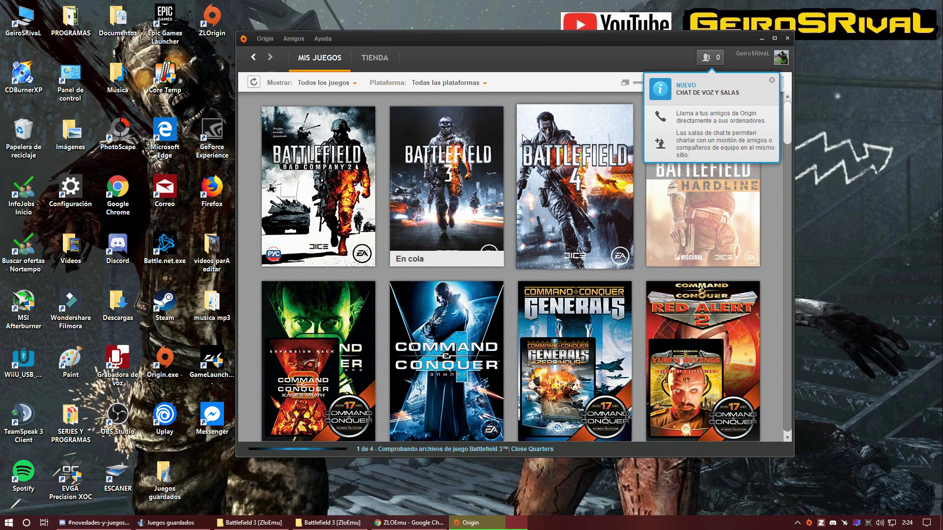
{"action": "mouse_move", "coordinate": [432, 195]}
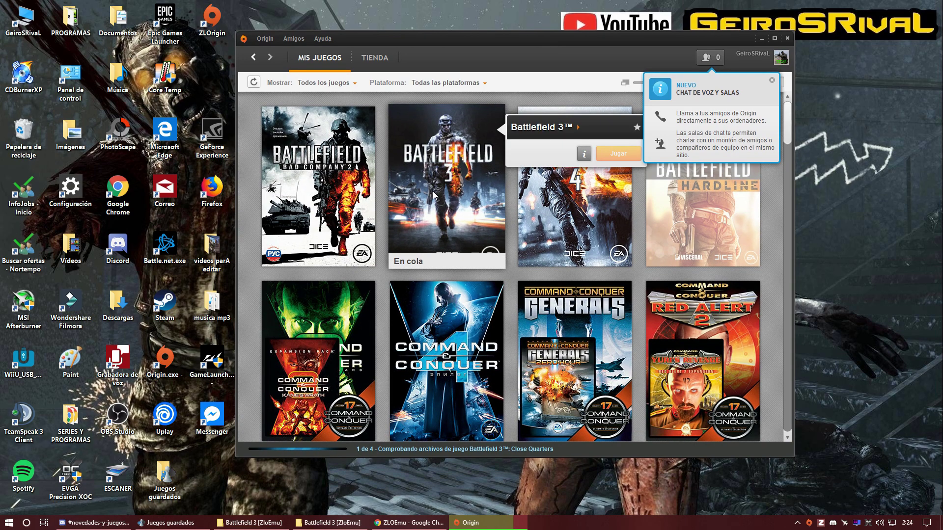
{"action": "right_click", "coordinate": [449, 206]}
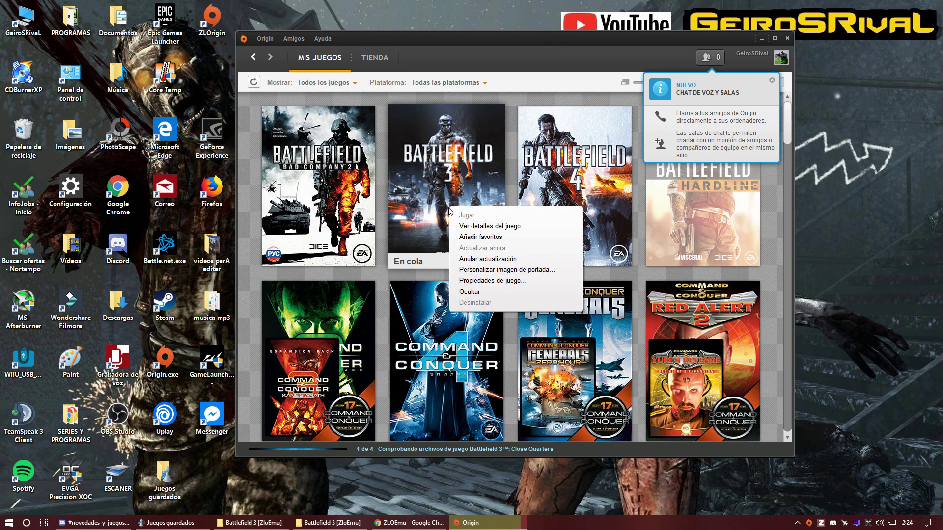
{"action": "left_click", "coordinate": [448, 156]}
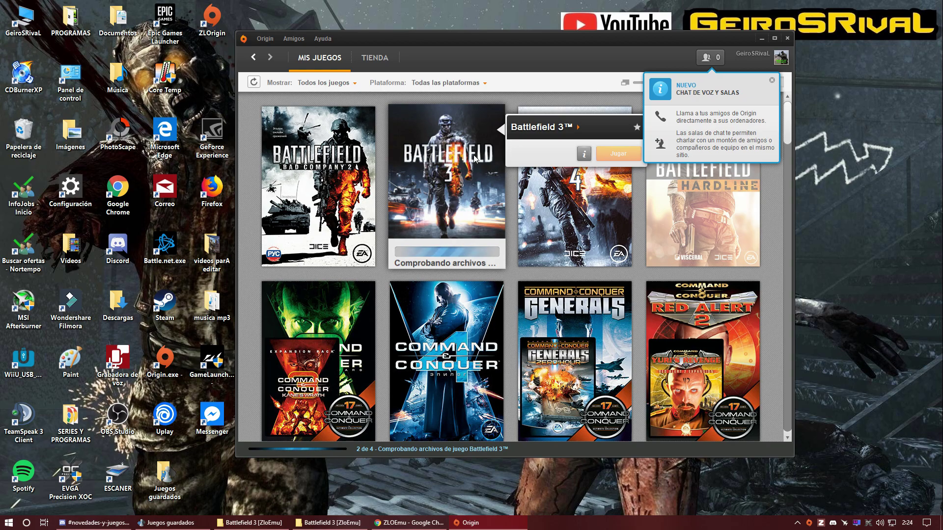
{"action": "right_click", "coordinate": [456, 160]}
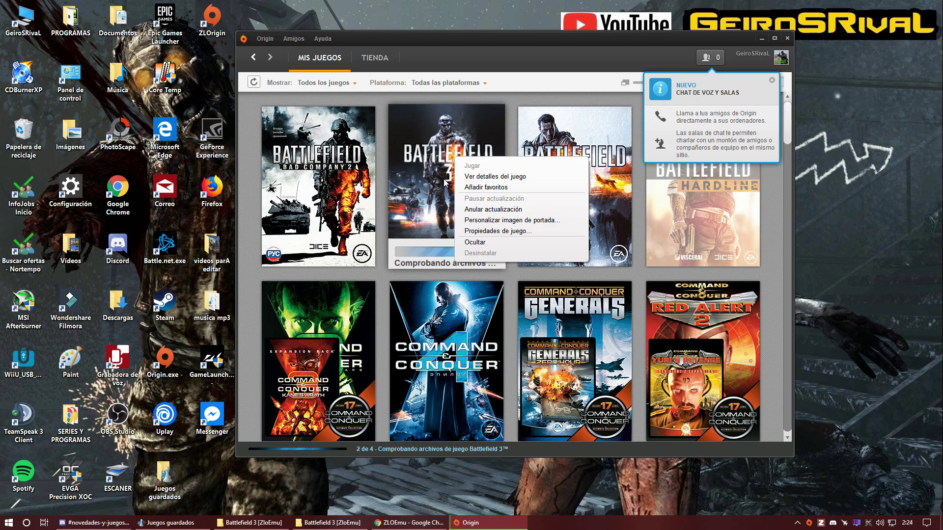
Step: Browse Battlefield 3's details and Expansiones, then open the download queue from the progress bar
{"action": "left_click", "coordinate": [486, 177]}
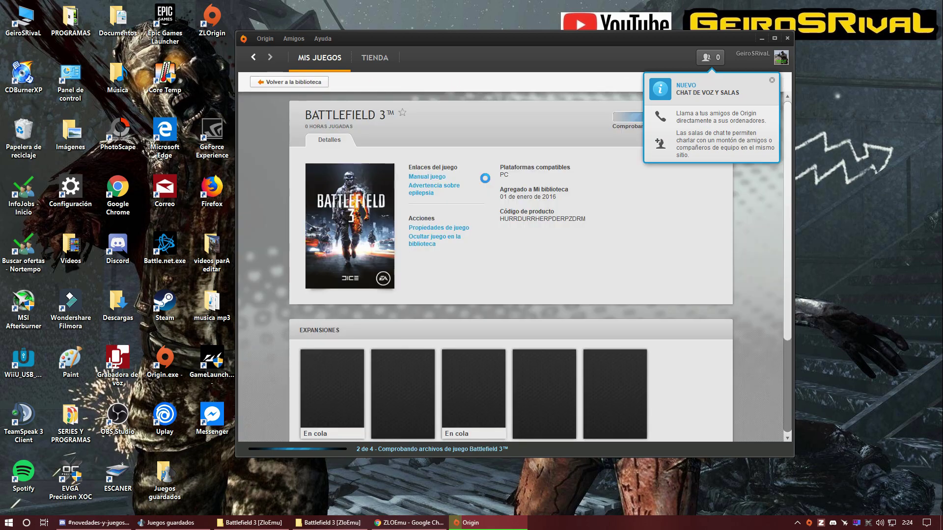
{"action": "scroll", "coordinate": [508, 230], "scroll_direction": "down", "scroll_amount": 3}
{"action": "scroll", "coordinate": [502, 212], "scroll_direction": "down", "scroll_amount": 1}
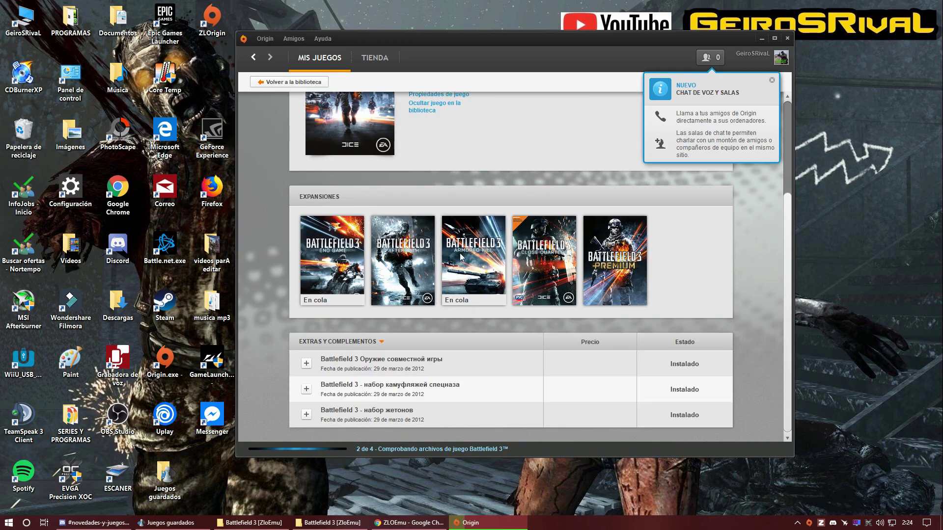
{"action": "mouse_move", "coordinate": [323, 234]}
{"action": "scroll", "coordinate": [421, 184], "scroll_direction": "up", "scroll_amount": 3}
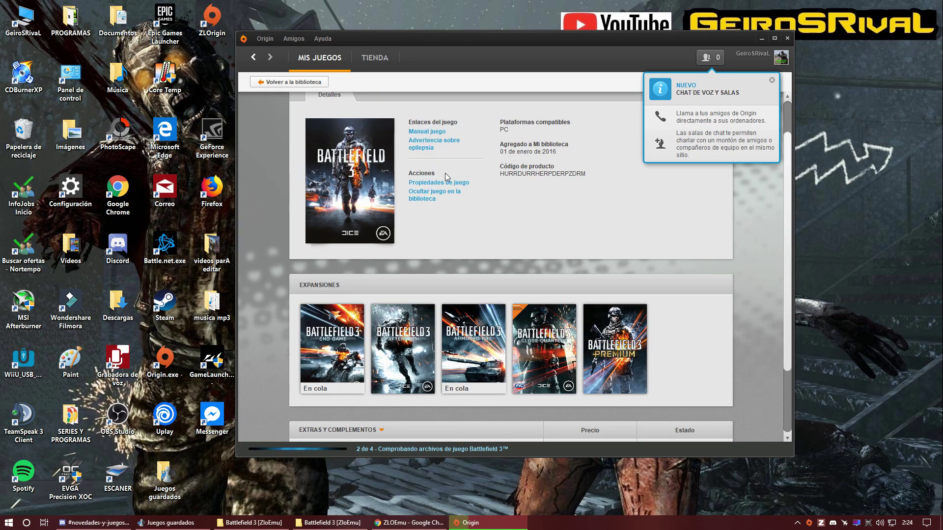
{"action": "scroll", "coordinate": [479, 248], "scroll_direction": "down", "scroll_amount": 2}
{"action": "scroll", "coordinate": [494, 245], "scroll_direction": "down", "scroll_amount": 3}
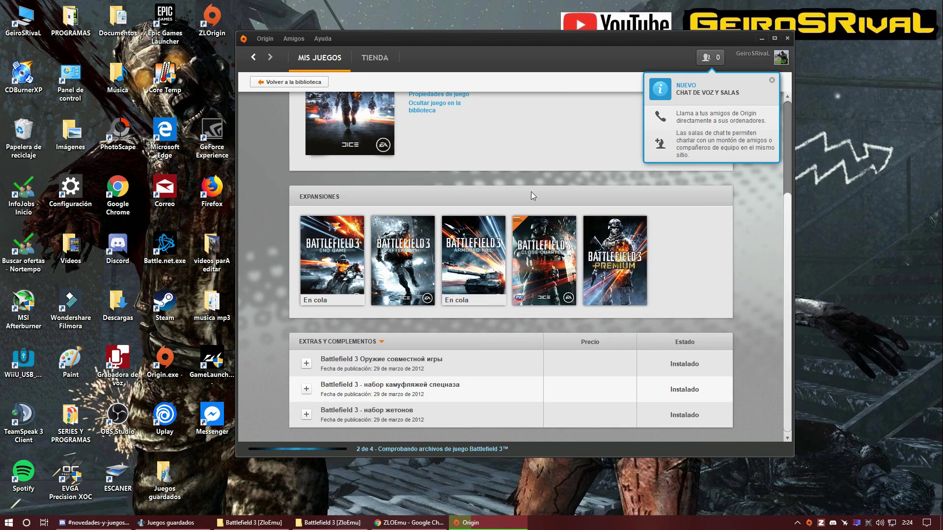
{"action": "mouse_move", "coordinate": [645, 257]}
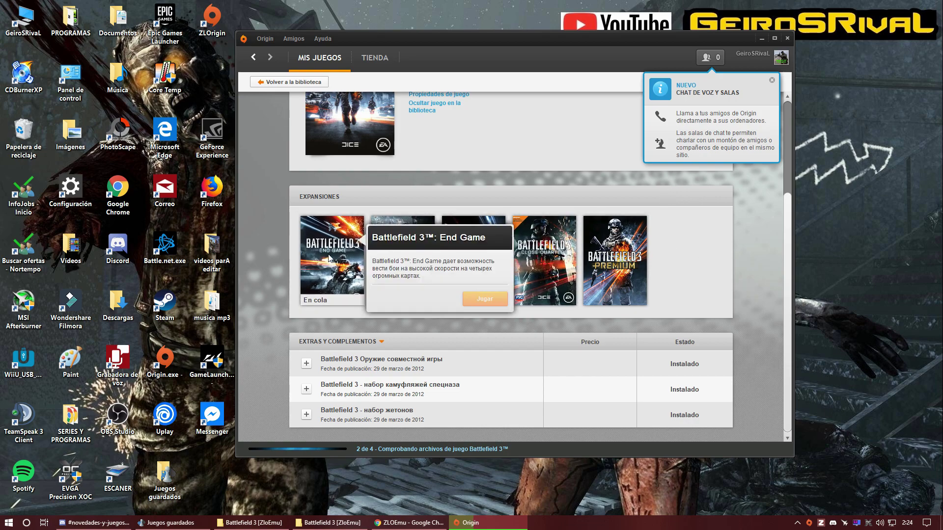
{"action": "mouse_move", "coordinate": [402, 259]}
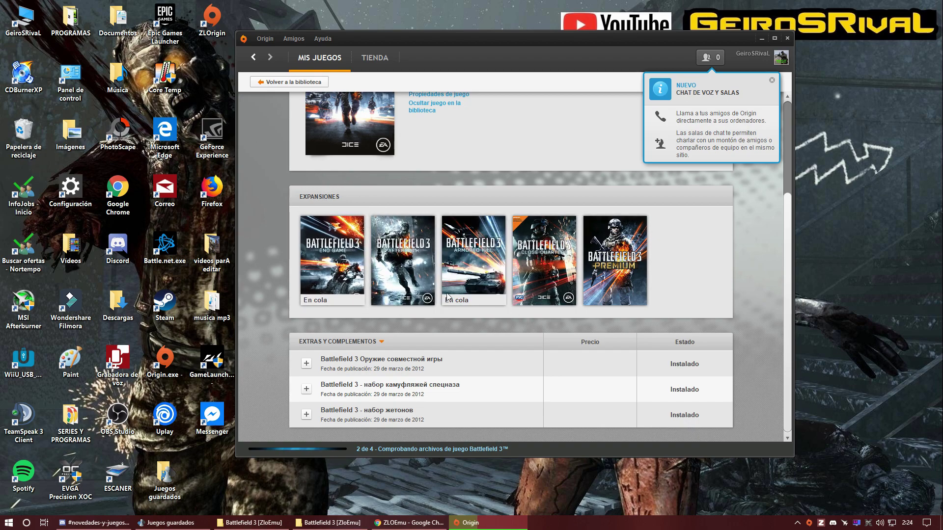
{"action": "left_click", "coordinate": [420, 449]}
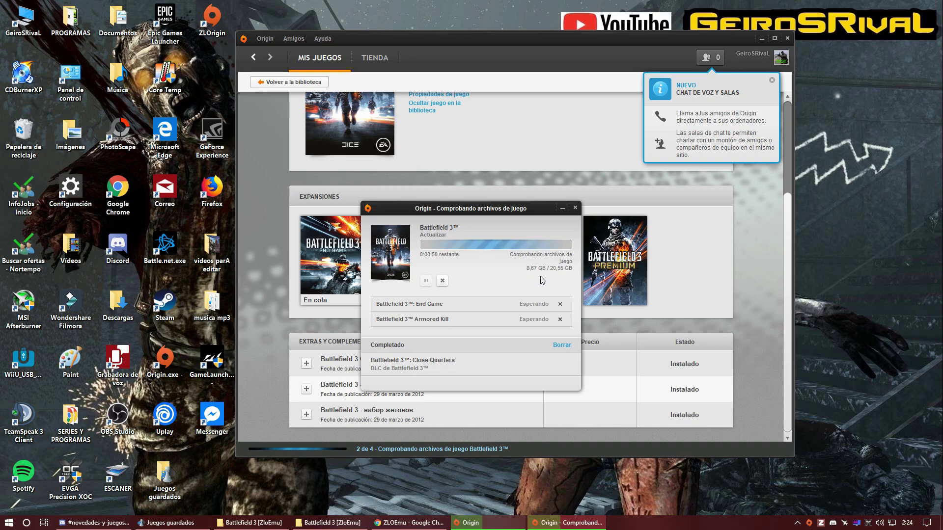
{"action": "left_click_drag", "start_coordinate": [512, 211], "coordinate": [500, 191]}
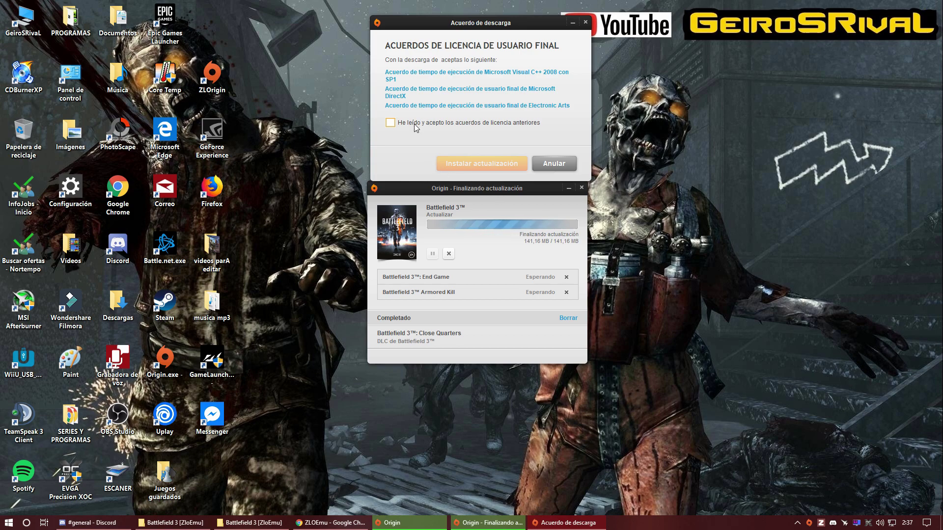
Step: Tick 'He leído y acepto los acuerdos de licencia' and choose 'Instalar actualización'
{"action": "left_click_drag", "start_coordinate": [493, 31], "coordinate": [489, 34]}
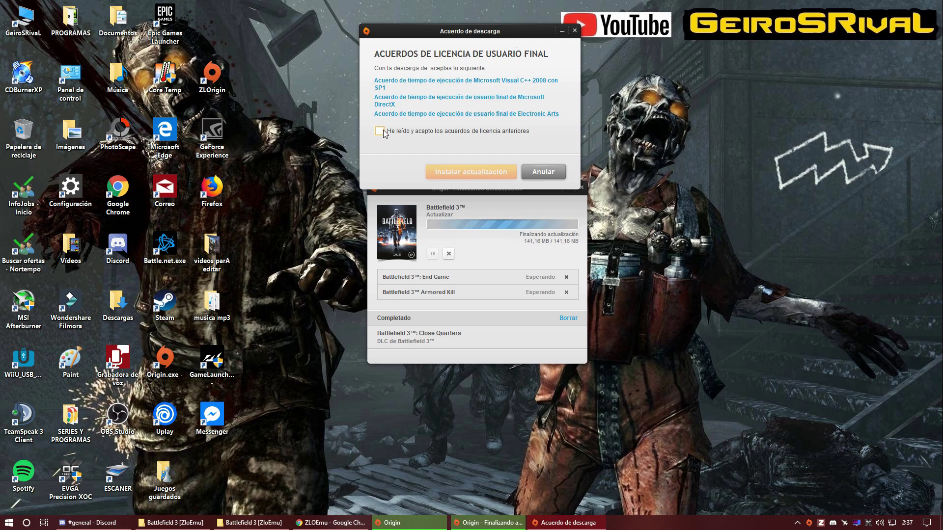
{"action": "left_click", "coordinate": [380, 131]}
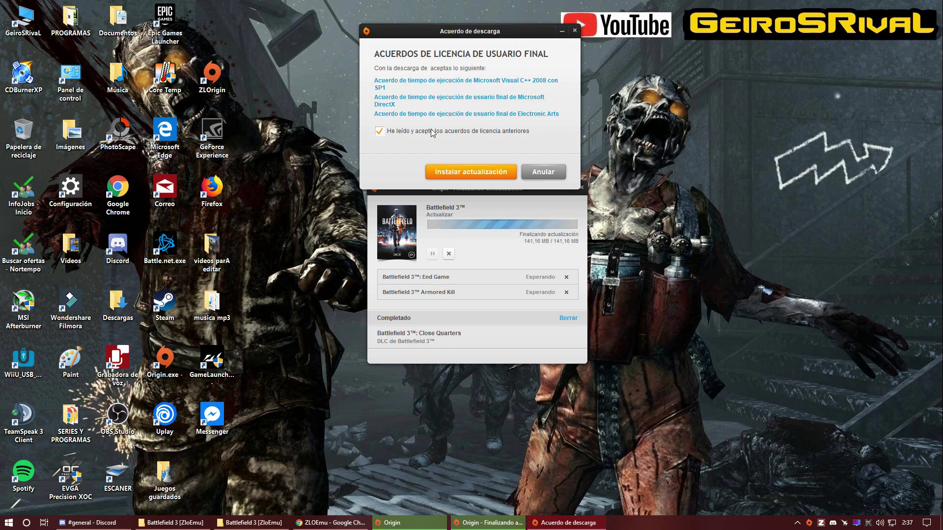
{"action": "left_click", "coordinate": [477, 175]}
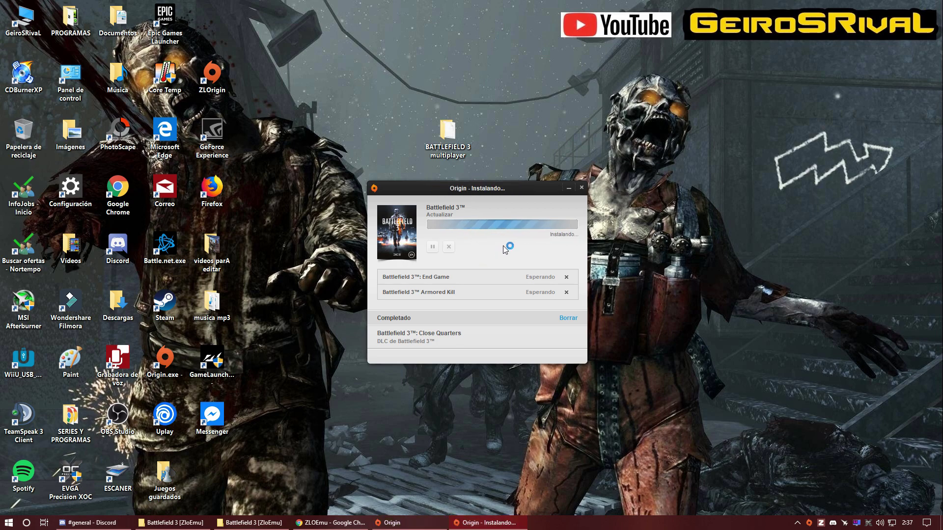
Step: Reposition the Origin window with Battlefield 3 showing Jugar, then minimize it to the desktop
{"action": "left_click_drag", "start_coordinate": [483, 193], "coordinate": [476, 153]}
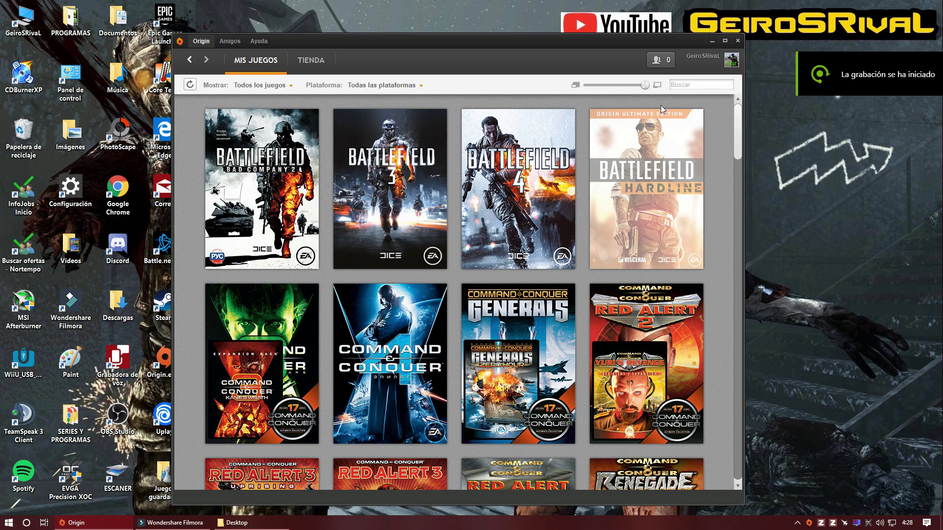
{"action": "left_click_drag", "start_coordinate": [474, 43], "coordinate": [489, 44]}
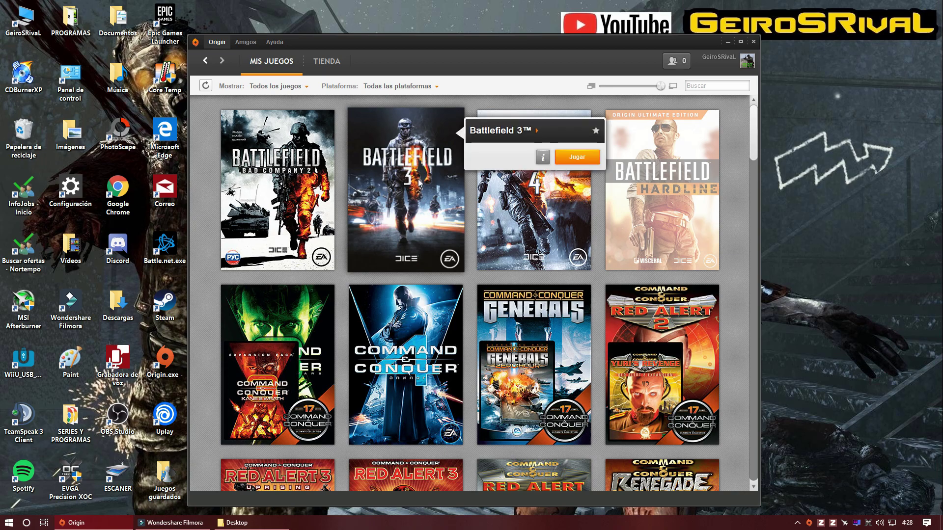
{"action": "mouse_move", "coordinate": [451, 162]}
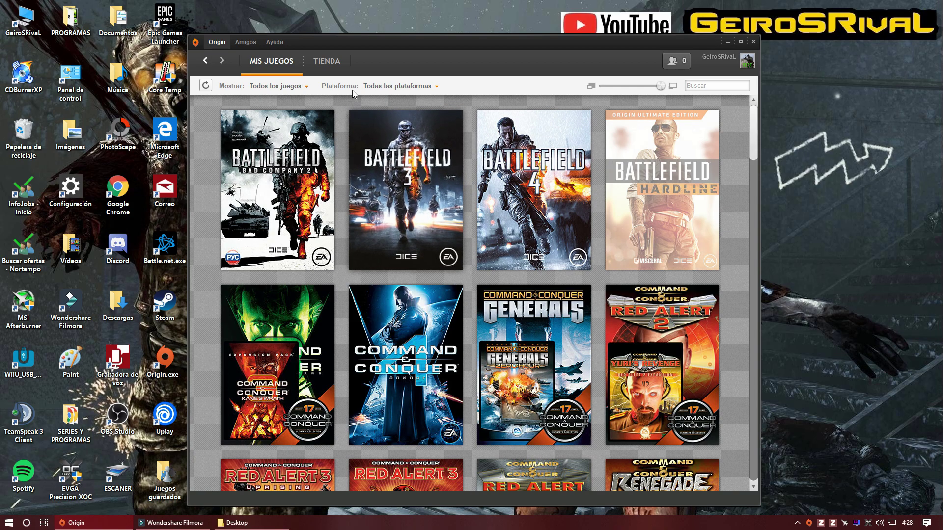
{"action": "left_click_drag", "start_coordinate": [472, 49], "coordinate": [456, 39]}
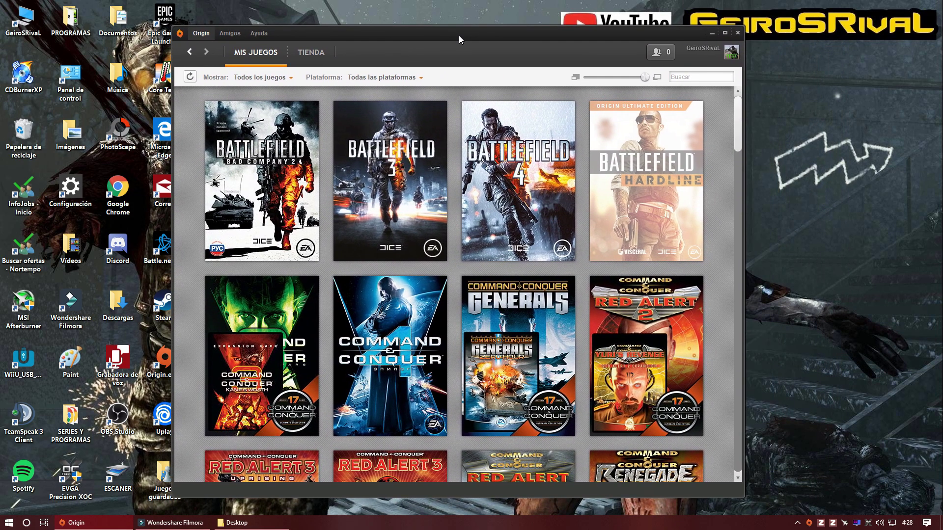
{"action": "left_click", "coordinate": [711, 33]}
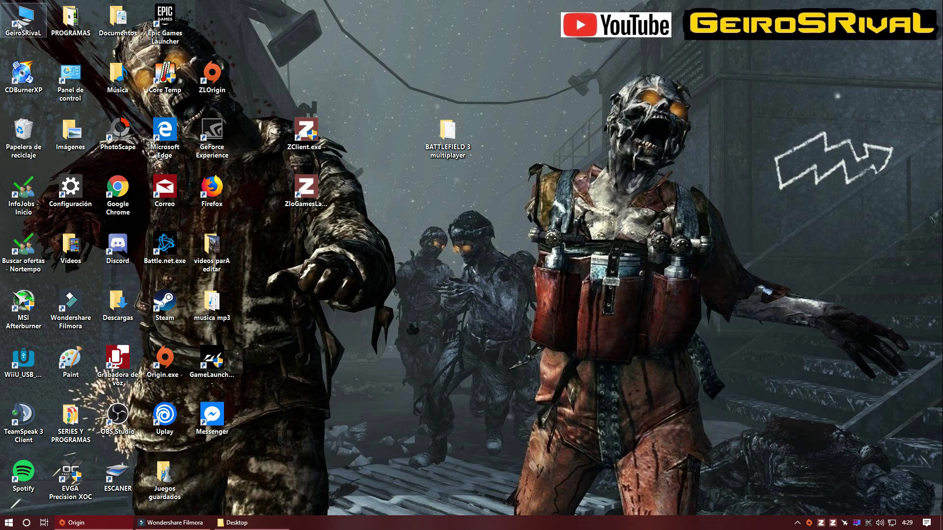
Step: Browse to E:\JUEGOS NO ORIGINALES\BATTLEFIELD 3\Battlefield 3 [ZloEmu] in File Explorer
{"action": "double_click", "coordinate": [32, 29]}
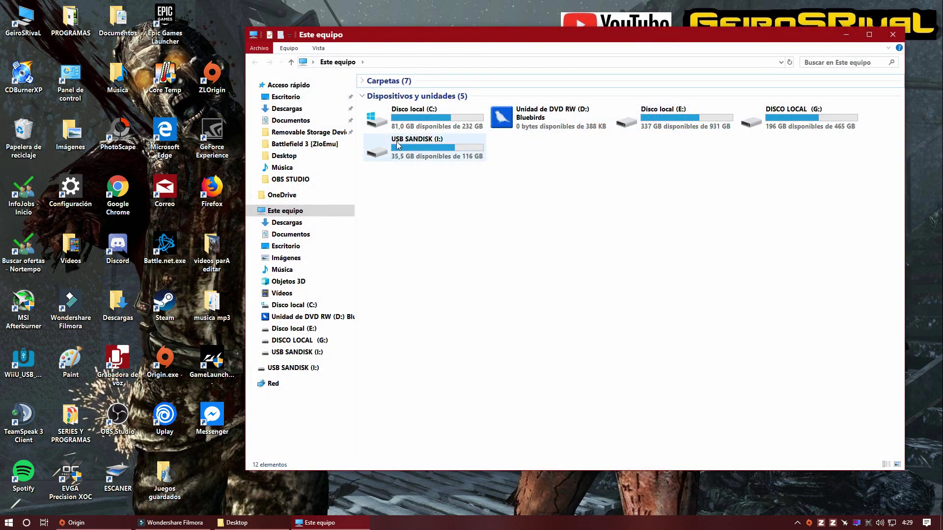
{"action": "double_click", "coordinate": [666, 130]}
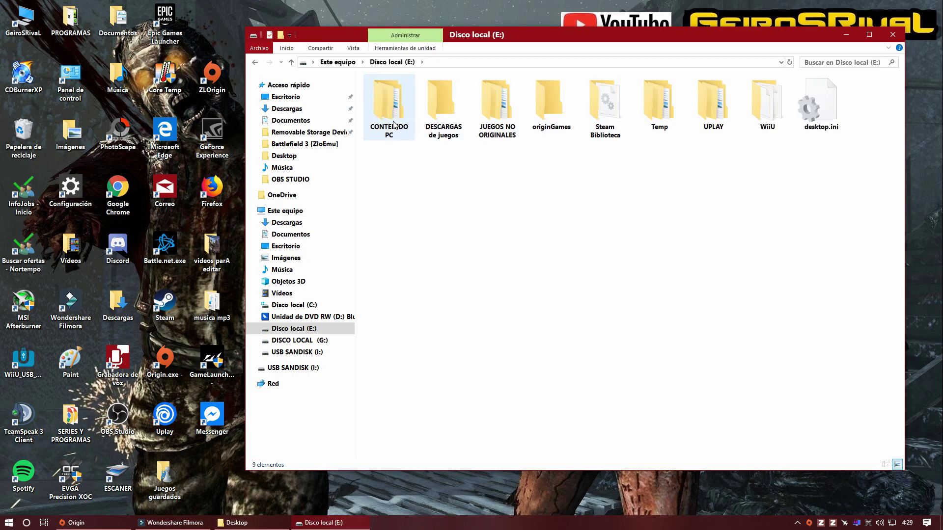
{"action": "double_click", "coordinate": [484, 107]}
{"action": "double_click", "coordinate": [397, 116]}
{"action": "double_click", "coordinate": [391, 108]}
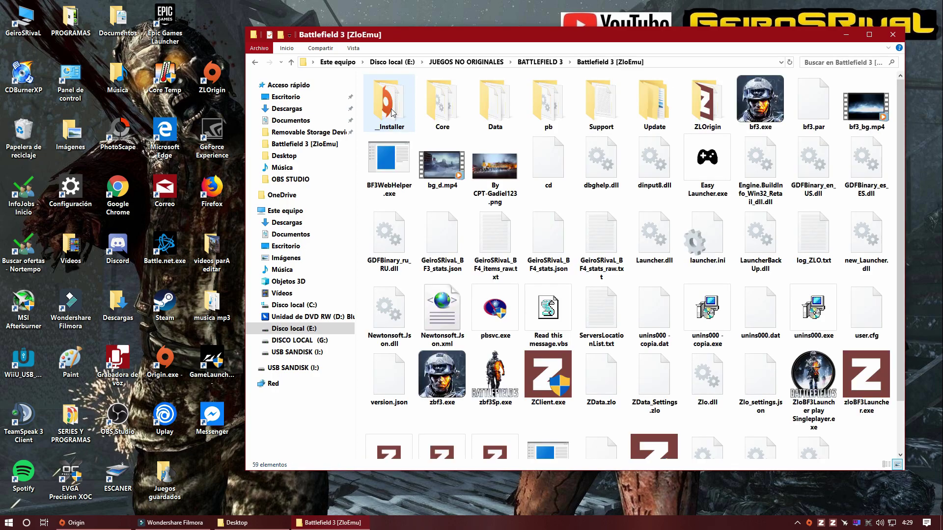
{"action": "scroll", "coordinate": [539, 210], "scroll_direction": "down", "scroll_amount": 1}
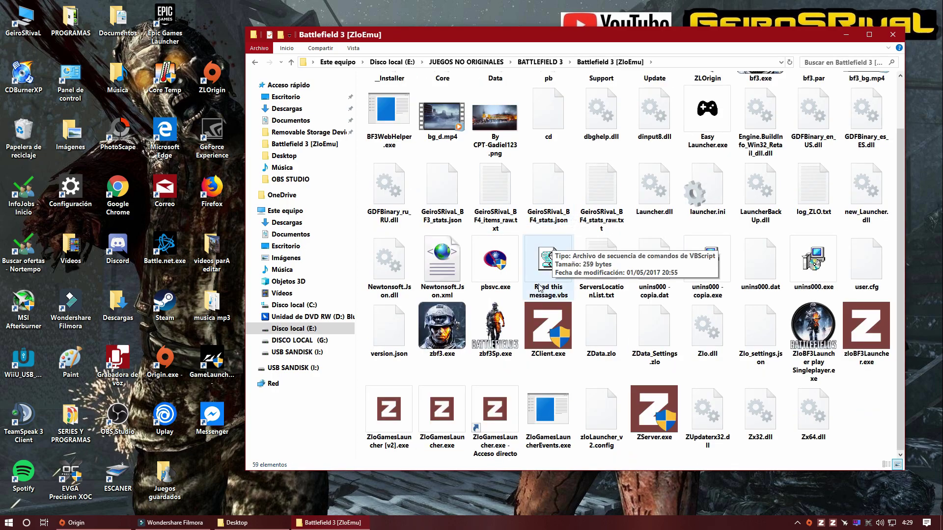
Step: Check the context menus of ZClient.exe and ZloGamesLauncher.exe, then move and close the folder window
{"action": "right_click", "coordinate": [537, 331]}
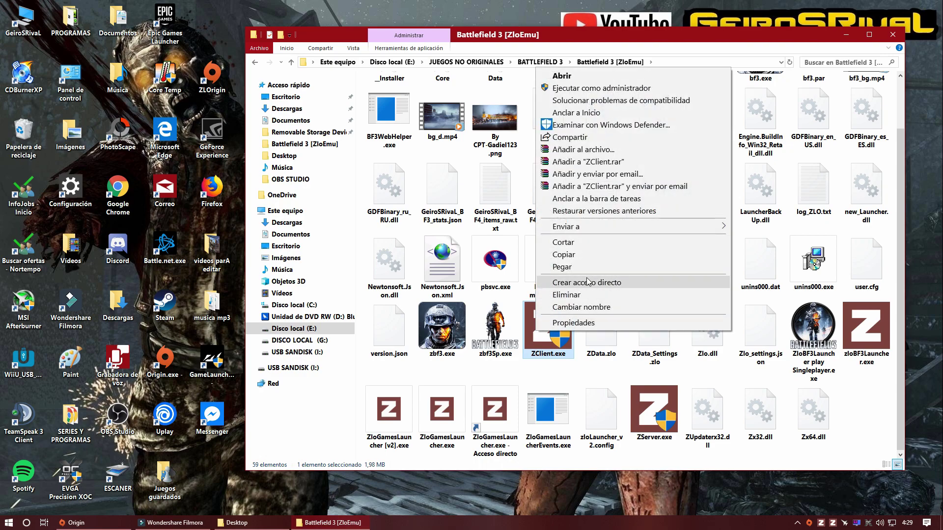
{"action": "left_click", "coordinate": [566, 374]}
{"action": "right_click", "coordinate": [444, 428]}
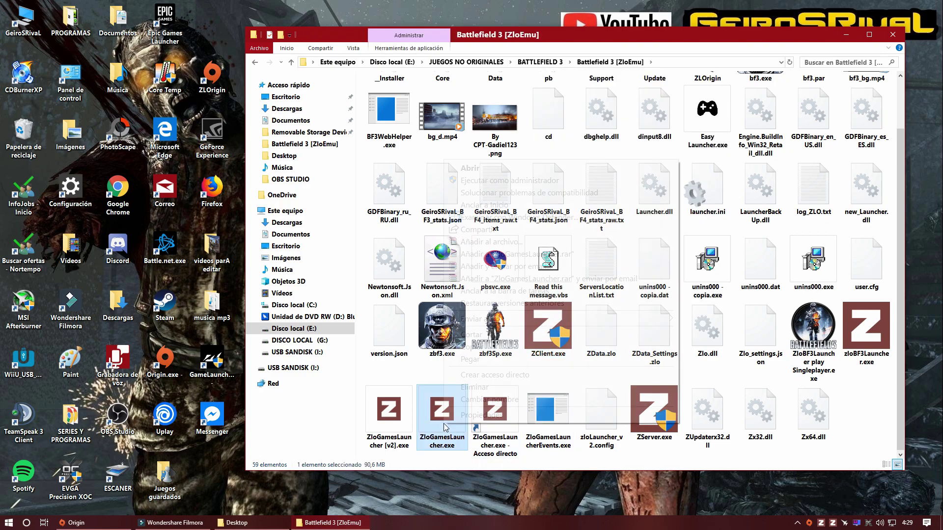
{"action": "left_click_drag", "start_coordinate": [587, 28], "coordinate": [716, 92]}
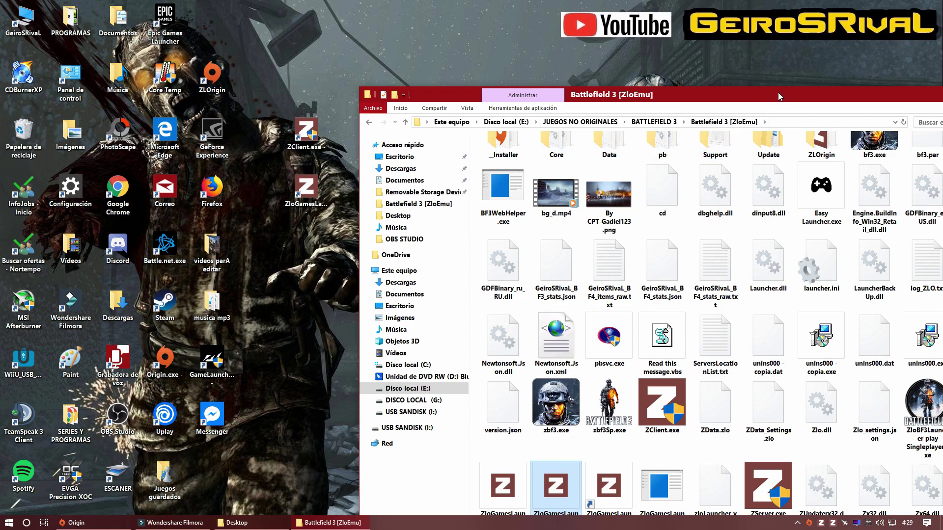
{"action": "left_click_drag", "start_coordinate": [777, 92], "coordinate": [544, 52]}
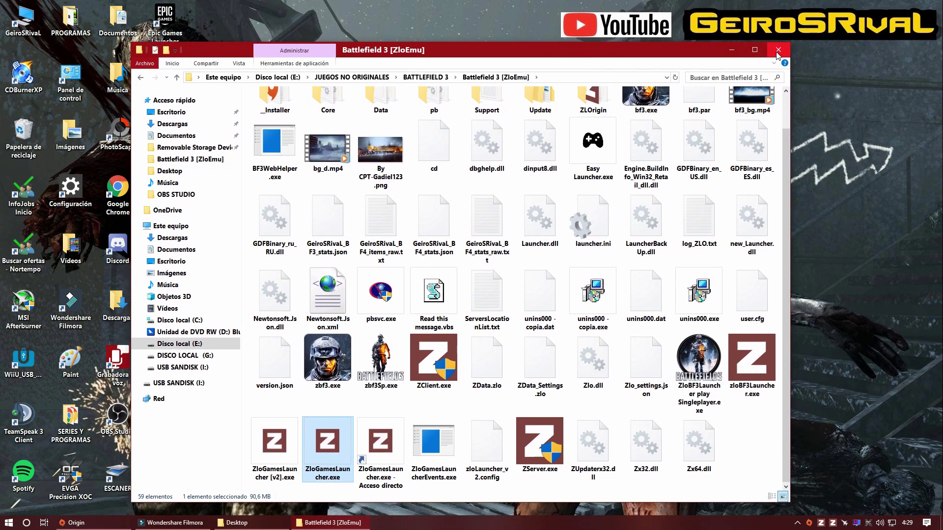
{"action": "left_click", "coordinate": [778, 50]}
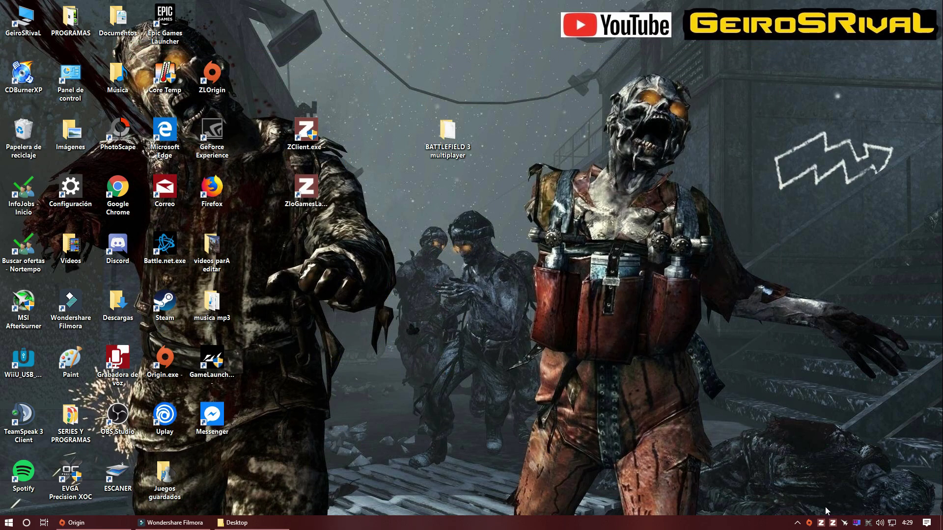
Step: Start ZClient from the desktop, connect with Conectar until authenticated, then minimize it
{"action": "left_click_drag", "start_coordinate": [306, 189], "coordinate": [309, 195]}
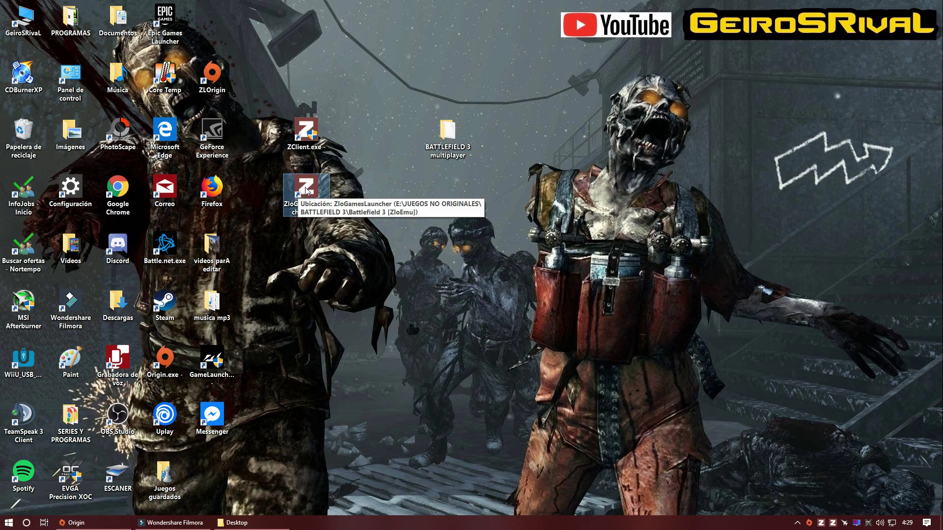
{"action": "left_click", "coordinate": [308, 138]}
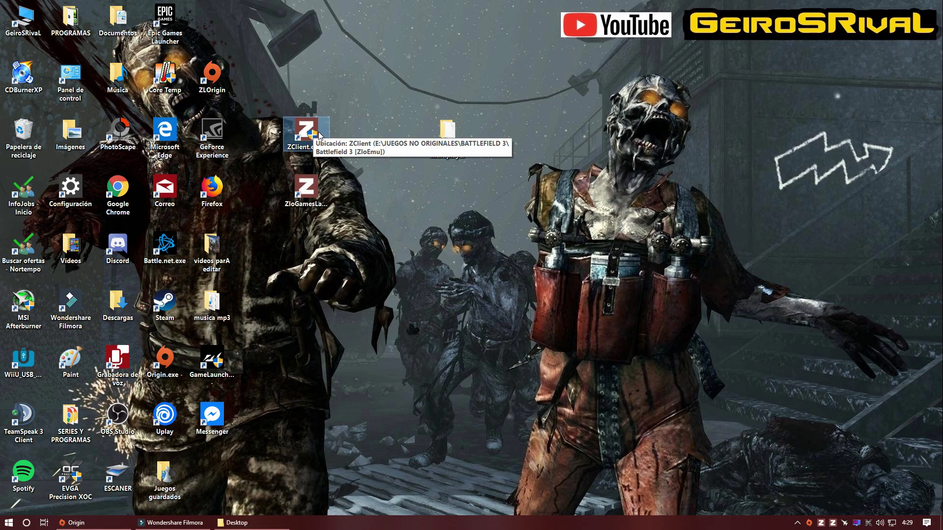
{"action": "left_click", "coordinate": [821, 523]}
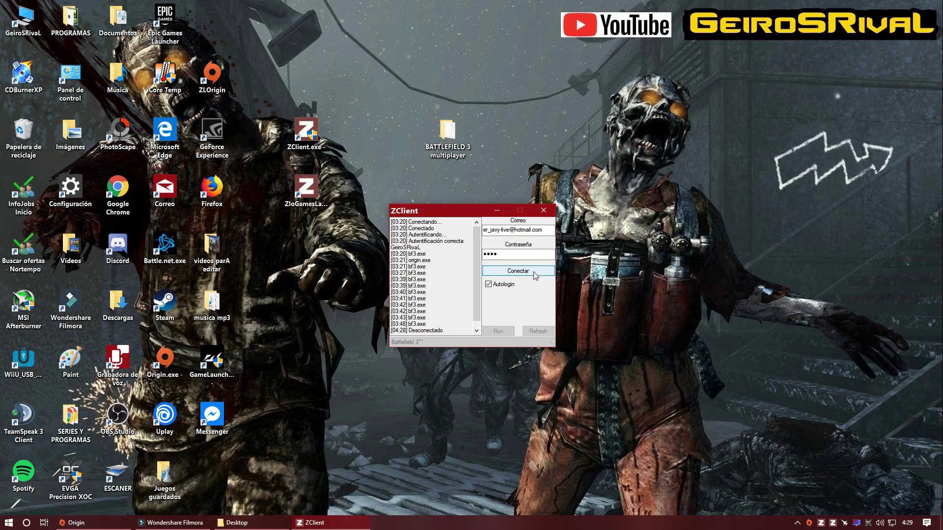
{"action": "scroll", "coordinate": [439, 295], "scroll_direction": "down", "scroll_amount": 1}
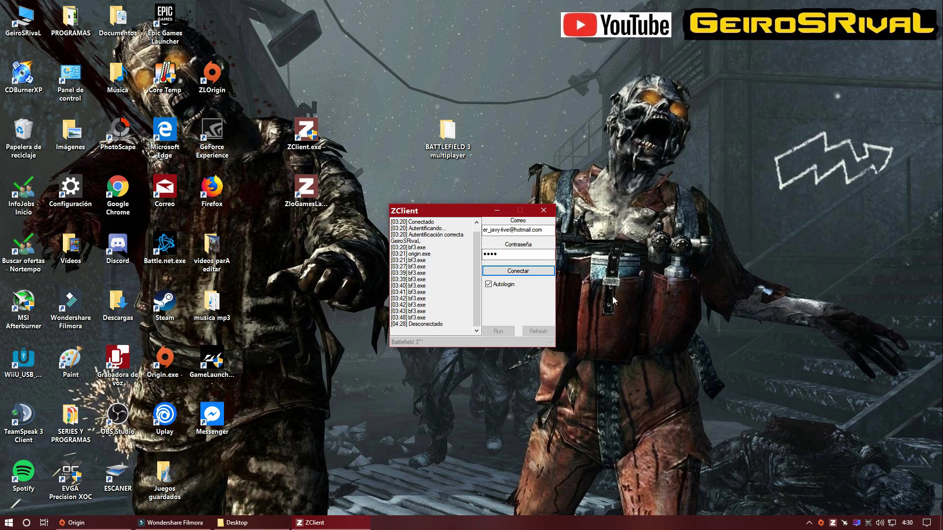
{"action": "left_click", "coordinate": [831, 524]}
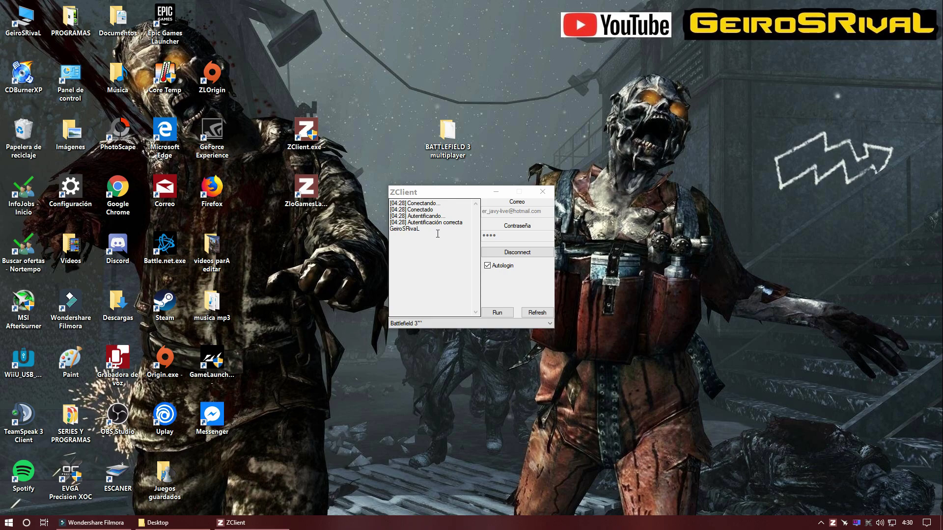
{"action": "left_click_drag", "start_coordinate": [447, 192], "coordinate": [603, 182]}
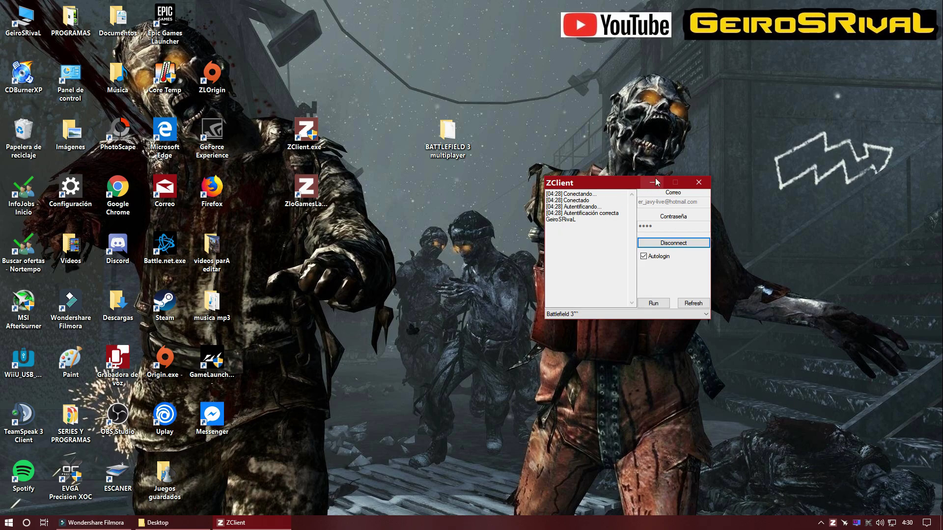
{"action": "left_click_drag", "start_coordinate": [651, 185], "coordinate": [641, 195]}
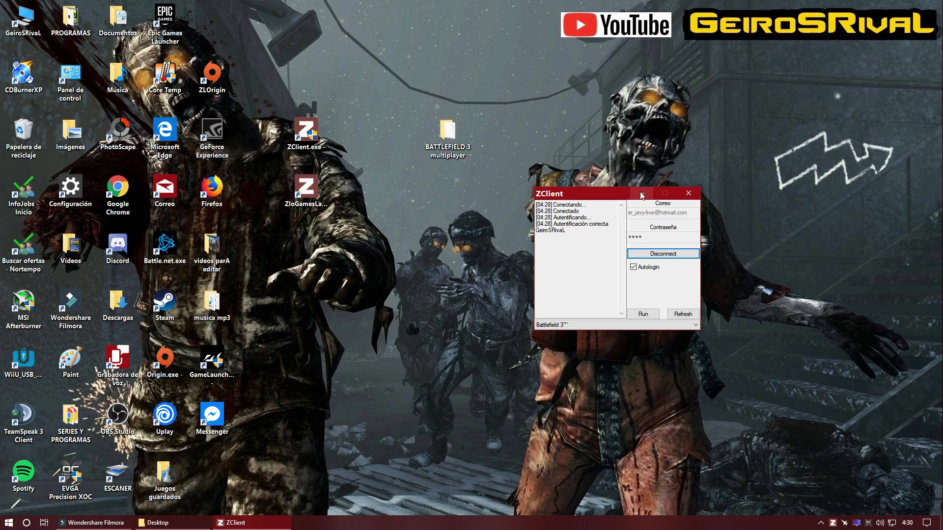
{"action": "left_click", "coordinate": [641, 195]}
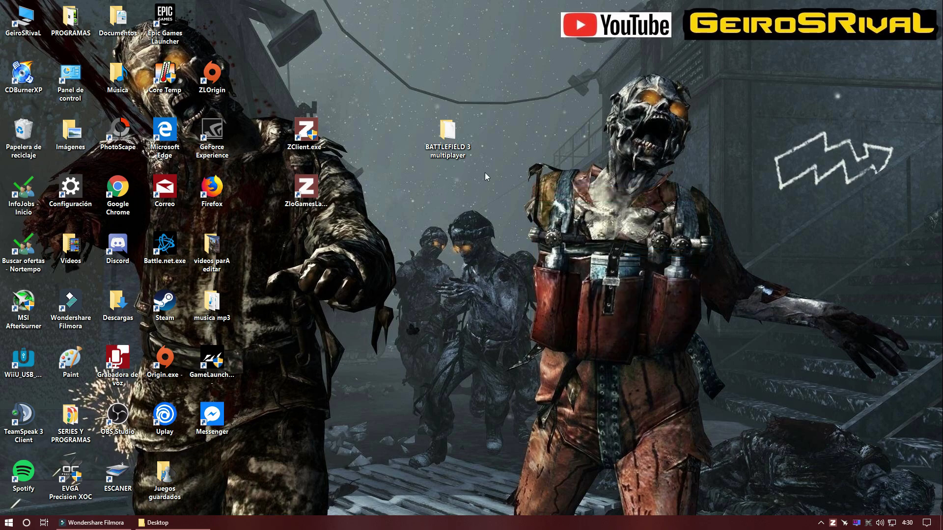
Step: Launch ZloGamesLauncher from the desktop and select Battlefield 3 in the game sidebar
{"action": "double_click", "coordinate": [311, 192]}
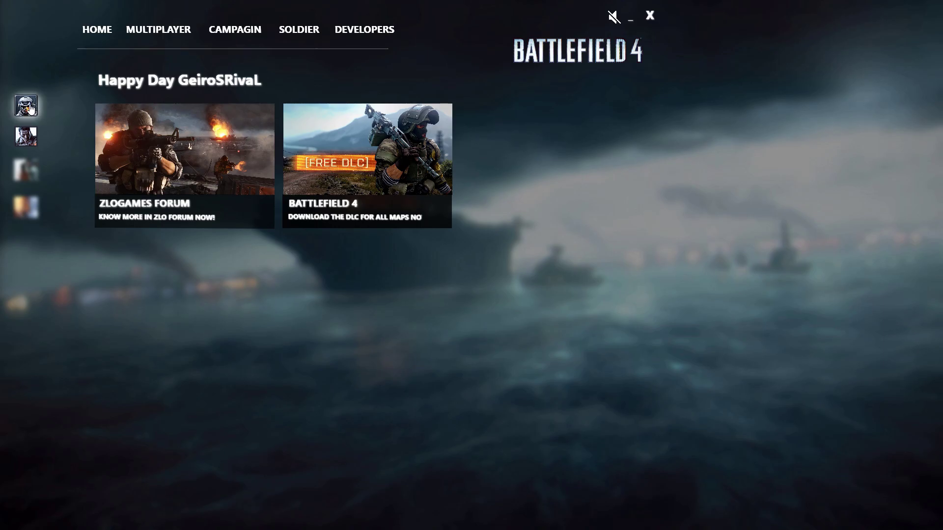
{"action": "left_click", "coordinate": [34, 110]}
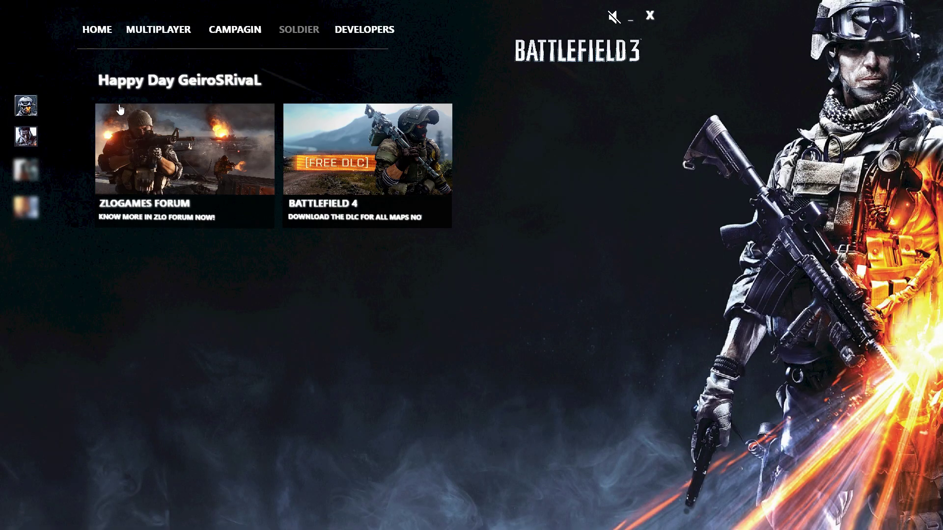
Step: Open the Battlefield 3 MULTIPLAYER server browser and scroll through the server list
{"action": "left_click", "coordinate": [158, 32]}
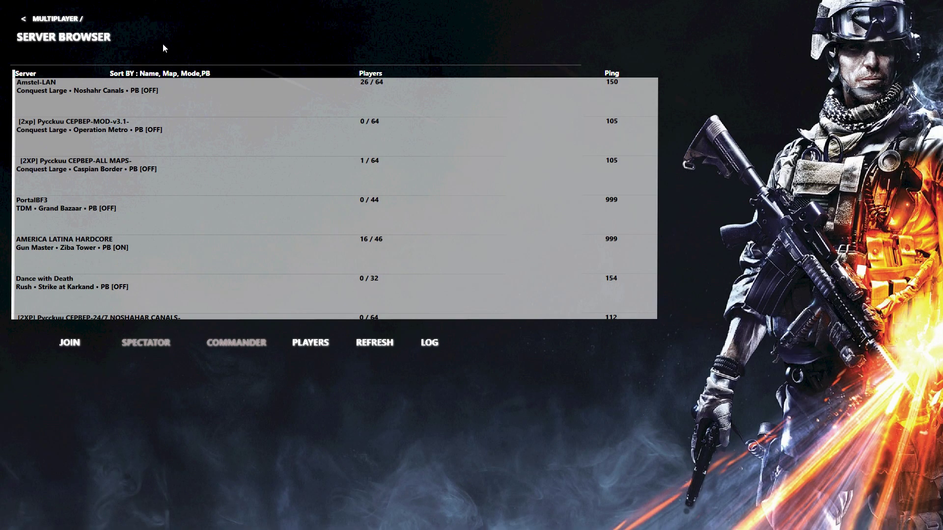
{"action": "scroll", "coordinate": [203, 93], "scroll_direction": "down", "scroll_amount": 7}
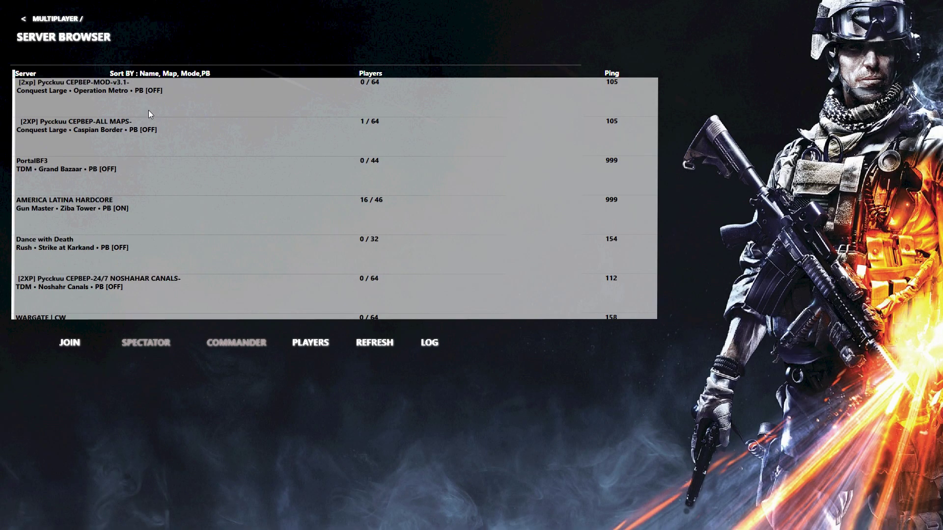
{"action": "scroll", "coordinate": [170, 213], "scroll_direction": "up", "scroll_amount": 5}
{"action": "scroll", "coordinate": [171, 211], "scroll_direction": "up", "scroll_amount": 2}
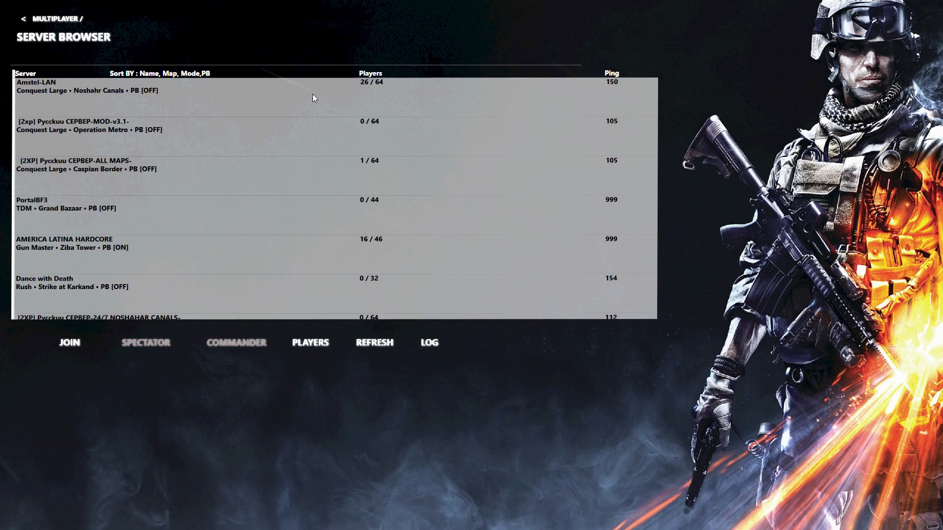
{"action": "scroll", "coordinate": [358, 155], "scroll_direction": "down", "scroll_amount": 2}
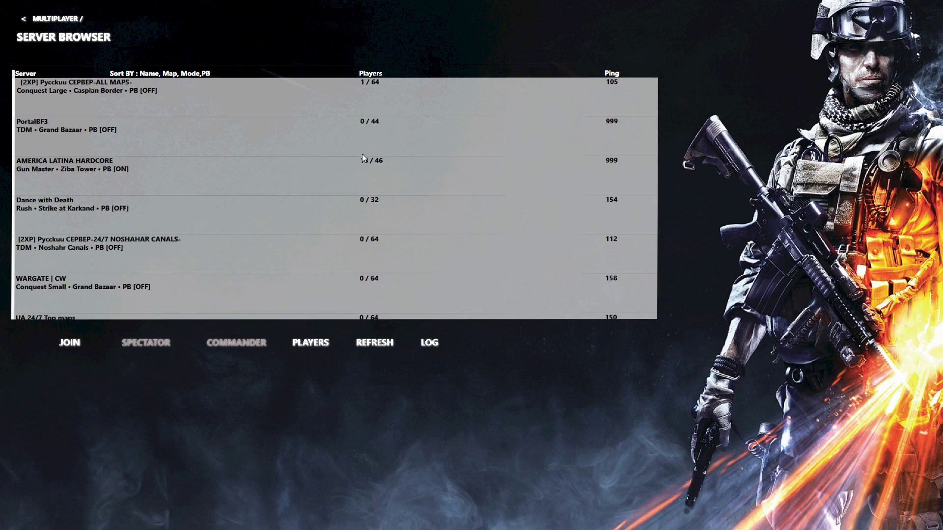
{"action": "scroll", "coordinate": [337, 175], "scroll_direction": "down", "scroll_amount": 5}
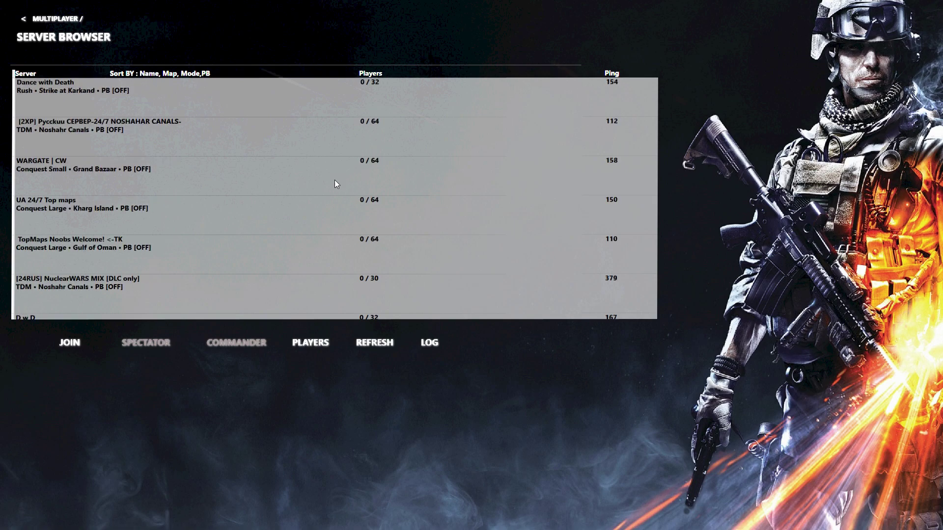
{"action": "scroll", "coordinate": [314, 191], "scroll_direction": "up", "scroll_amount": 7}
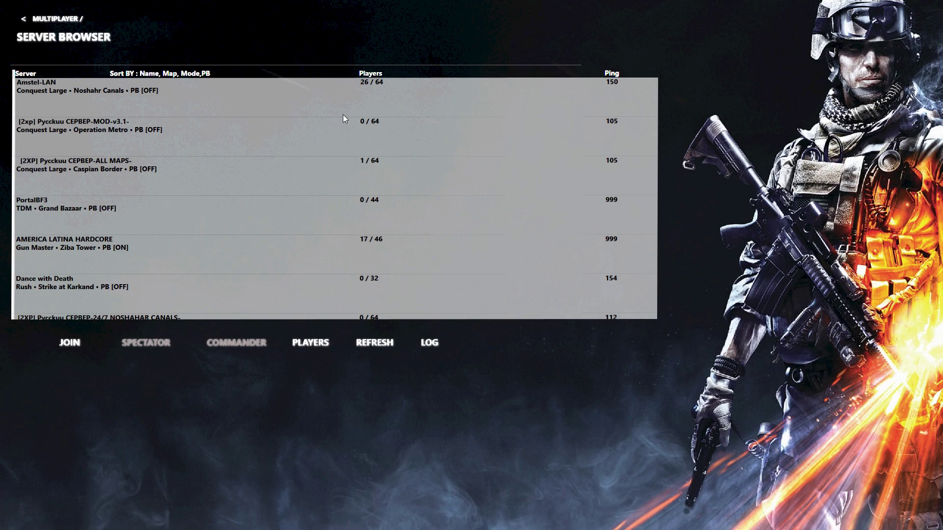
{"action": "scroll", "coordinate": [344, 117], "scroll_direction": "down", "scroll_amount": 7}
{"action": "scroll", "coordinate": [298, 196], "scroll_direction": "up", "scroll_amount": 7}
Step: Select the Amstel-LAN server (26/64, Noshahr Canals) and join it
{"action": "left_click", "coordinate": [147, 96]}
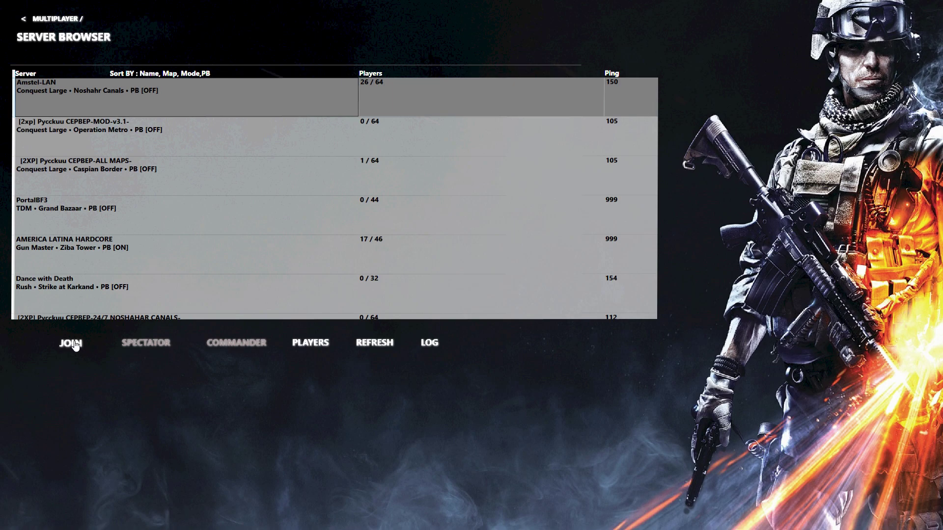
{"action": "key", "text": "super"}
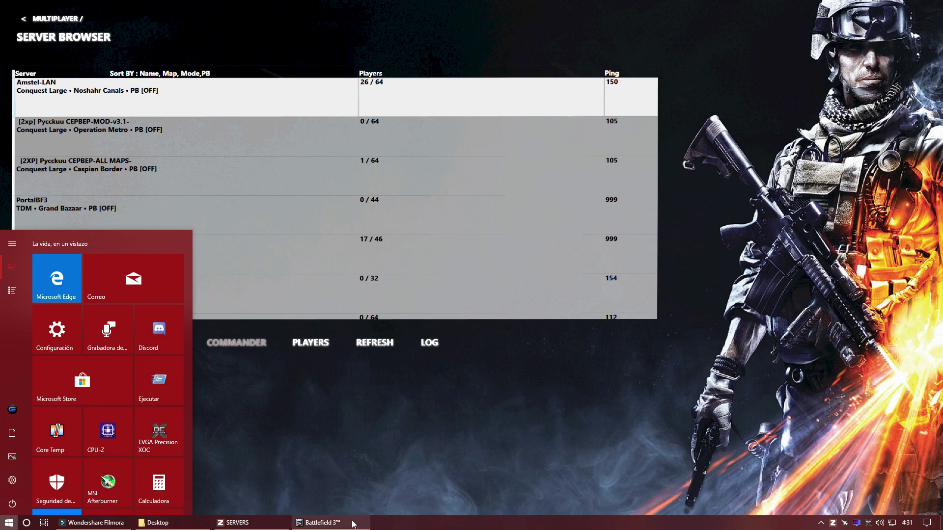
{"action": "left_click", "coordinate": [336, 372]}
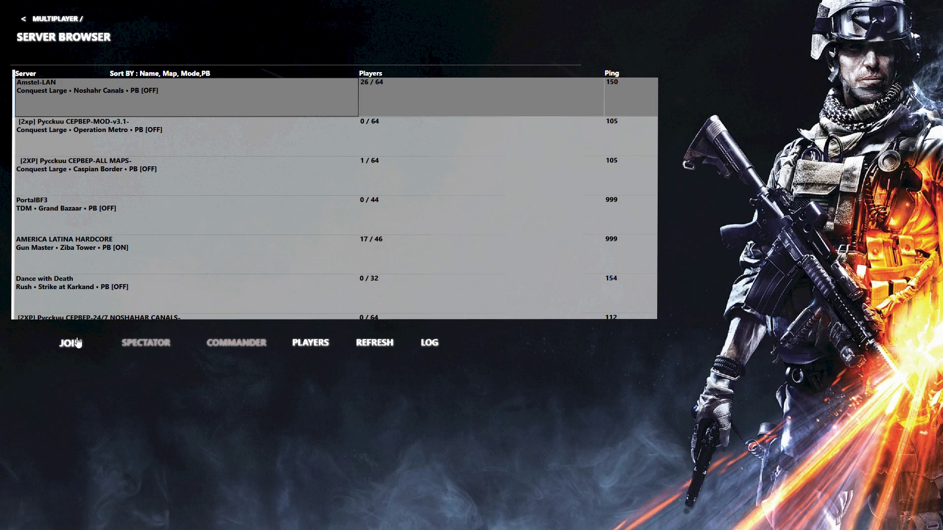
{"action": "key", "text": "super"}
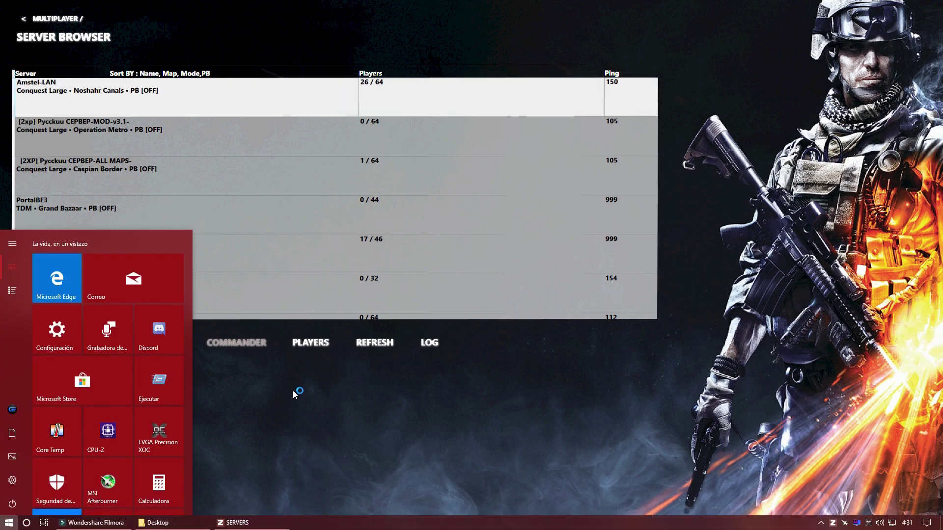